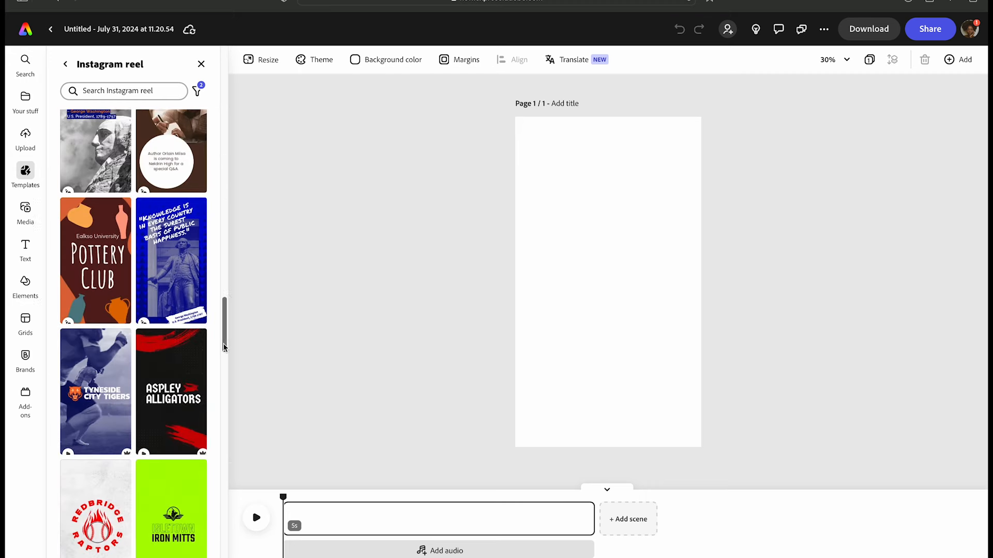
{"action": "left_click", "coordinate": [138, 91]}
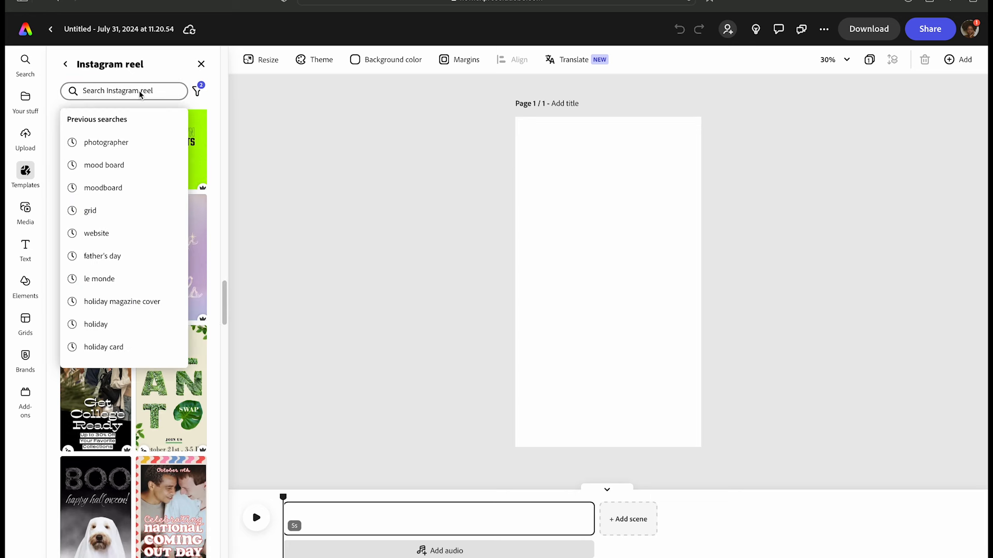
{"action": "left_click", "coordinate": [237, 257]}
{"action": "left_click_drag", "start_coordinate": [223, 301], "coordinate": [223, 336]}
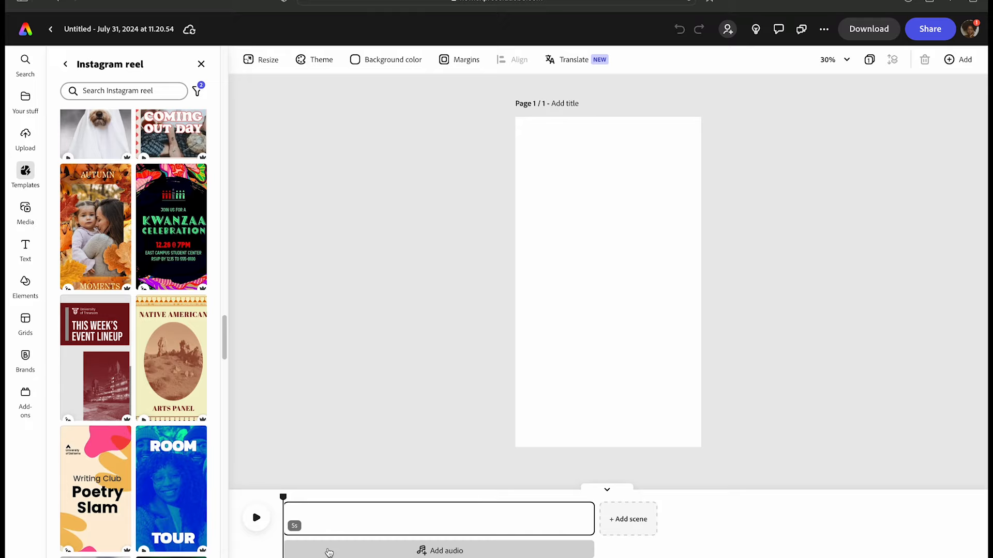
Upload the video 20240518_MAS FX38796.MP4 as the first scene on the blank page.
{"action": "left_click", "coordinate": [26, 137]}
{"action": "left_click", "coordinate": [385, 238]}
{"action": "left_click", "coordinate": [683, 401]}
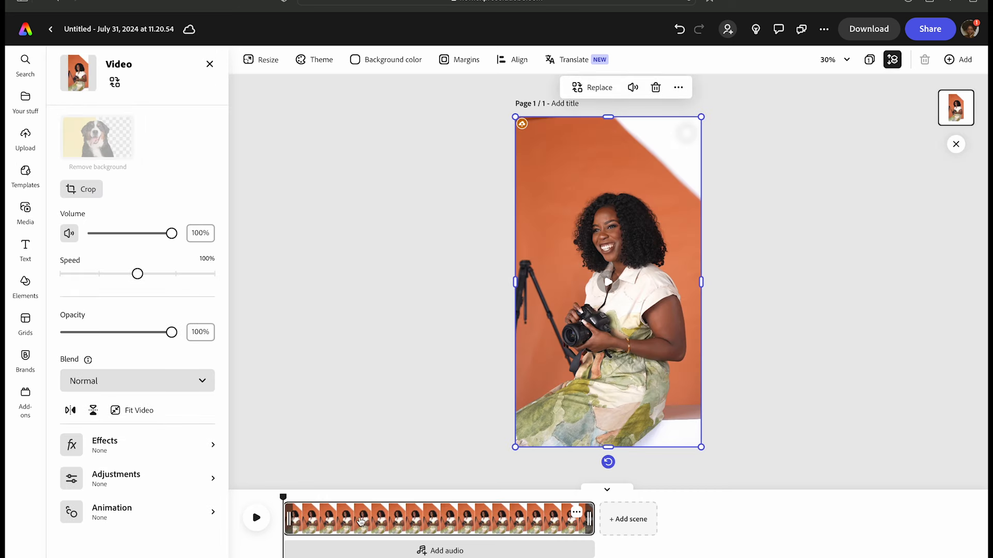
Add a second scene and upload the tablet clip 20240518_MAS FX38793.MP4 into it after previewing neighbouring files.
{"action": "left_click", "coordinate": [628, 519]}
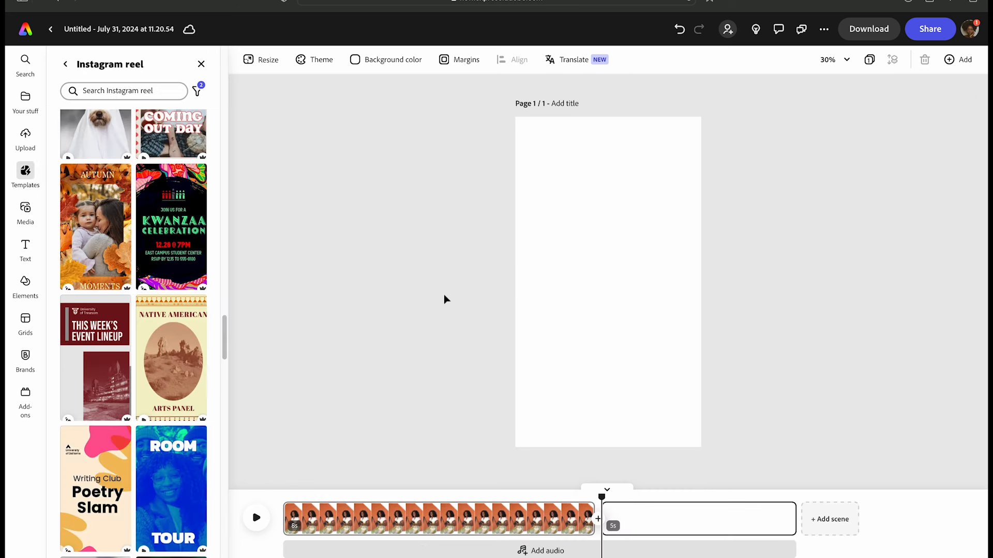
{"action": "left_click", "coordinate": [25, 135]}
{"action": "left_click", "coordinate": [423, 259]}
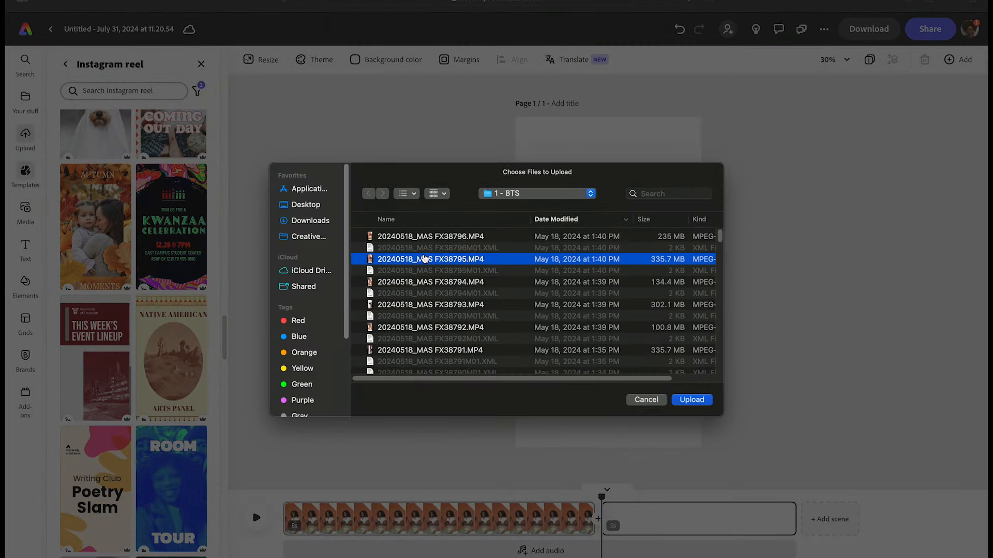
{"action": "key", "text": "space"}
{"action": "key", "text": "Down"}
{"action": "key", "text": "Down"}
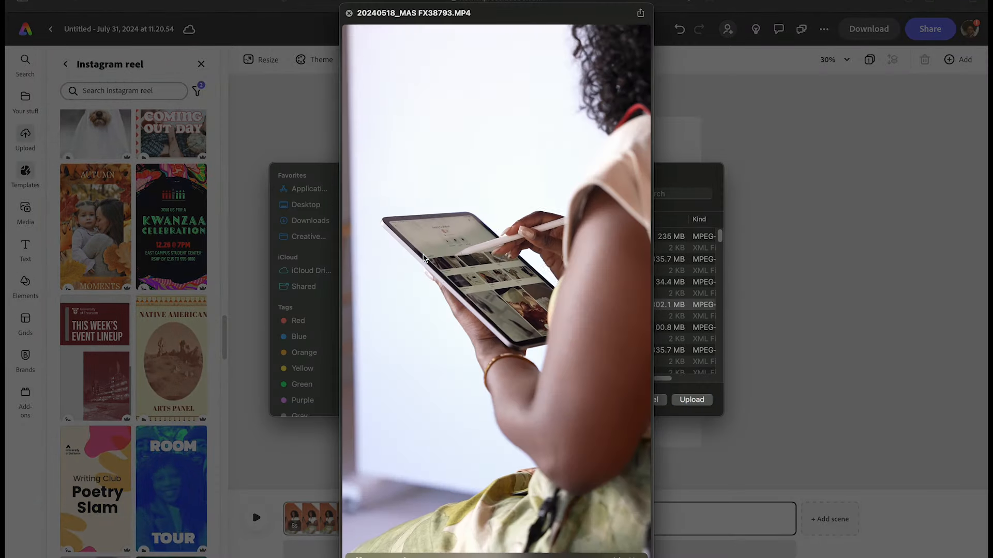
{"action": "key", "text": "Up"}
{"action": "key", "text": "Down"}
{"action": "key", "text": "space"}
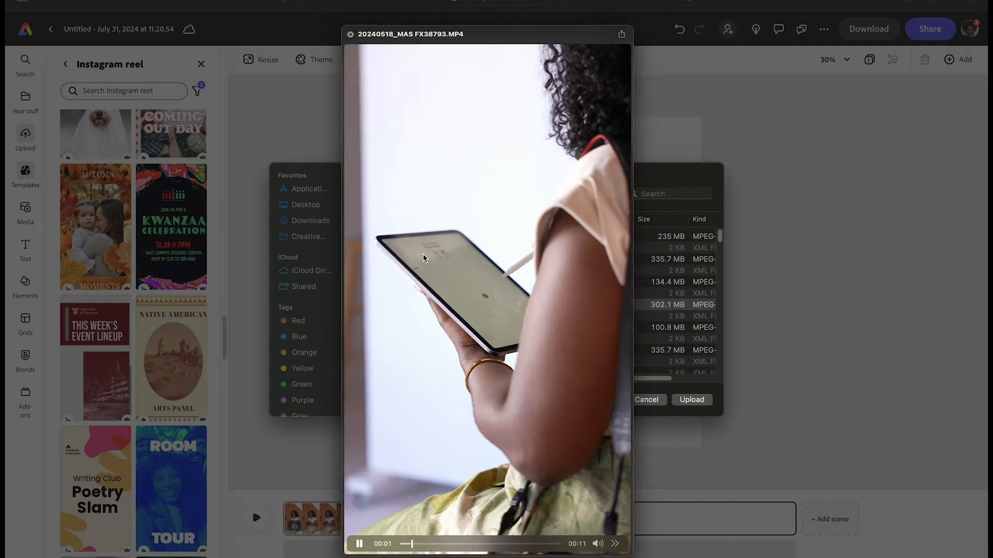
{"action": "key", "text": "Return"}
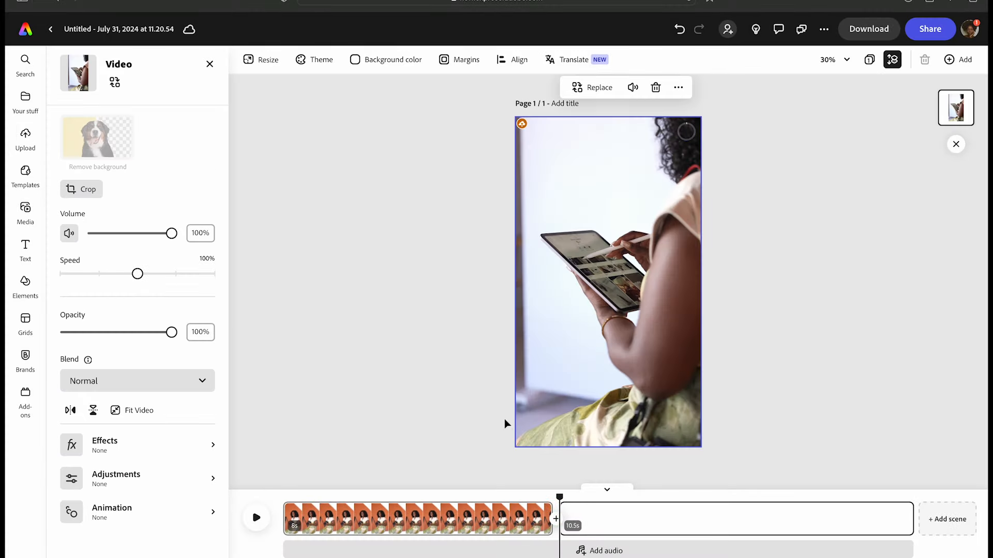
Add a third scene and fill it with the uploaded clip 20240518_MAS FX38775.MP4 of the standing woman holding a camera.
{"action": "left_click", "coordinate": [931, 521]}
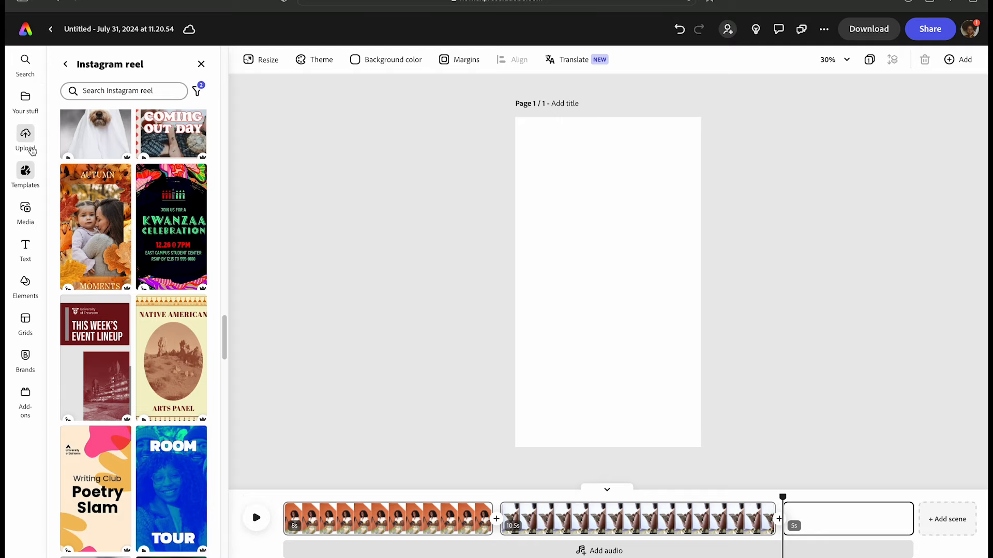
{"action": "scroll", "coordinate": [409, 309], "scroll_direction": "down", "scroll_amount": 6}
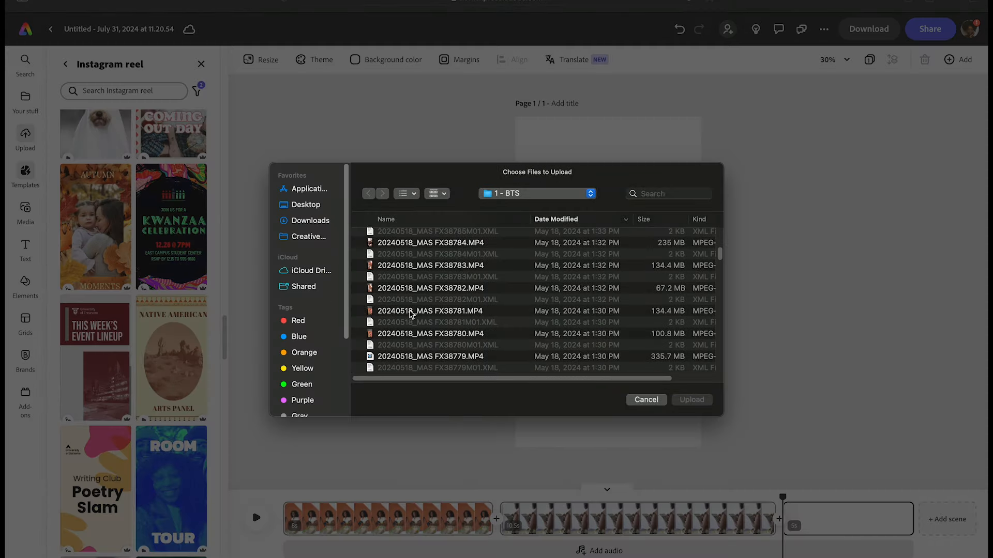
{"action": "left_click", "coordinate": [406, 275]}
{"action": "key", "text": "space"}
{"action": "key", "text": "Down"}
{"action": "key", "text": "Down"}
{"action": "key", "text": "Down"}
{"action": "key", "text": "Down"}
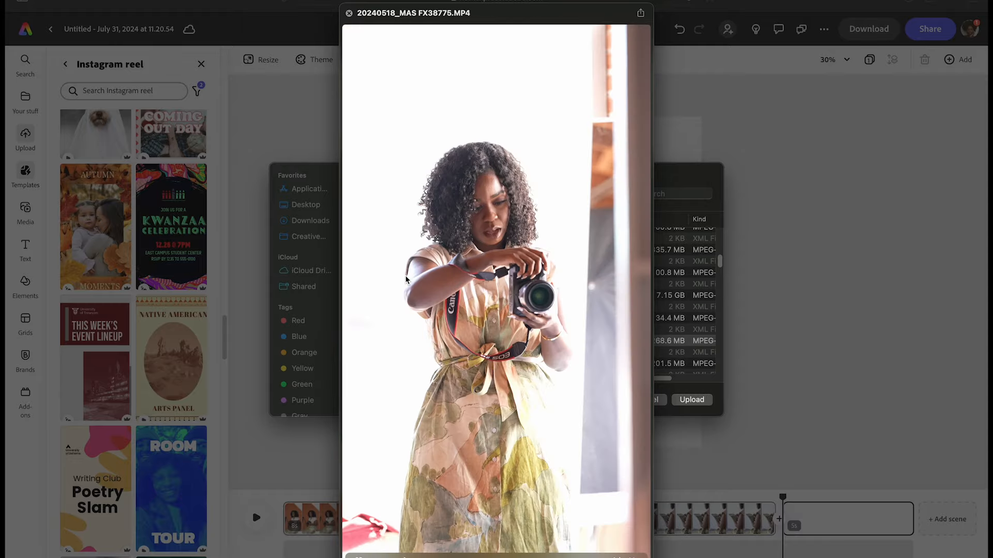
{"action": "key", "text": "Up"}
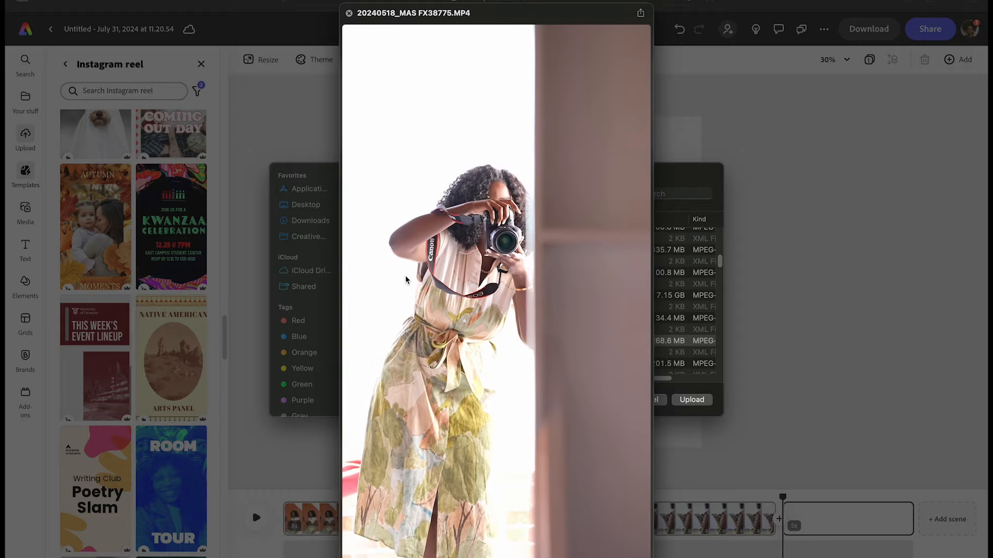
{"action": "key", "text": "space"}
{"action": "key", "text": "Return"}
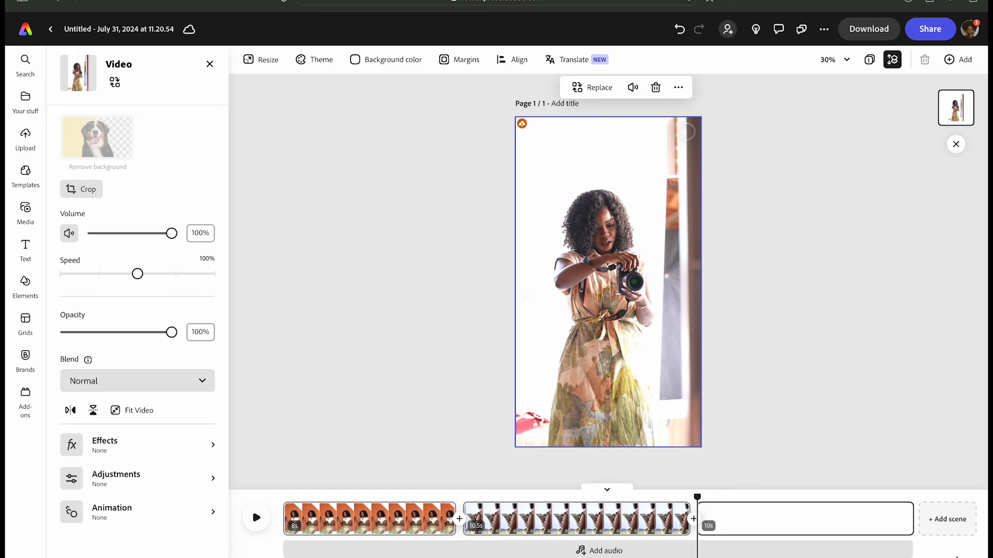
Add a fourth scene, preview the candidate videos, and upload the clip of the model in black seated before a green backdrop.
{"action": "left_click", "coordinate": [947, 520]}
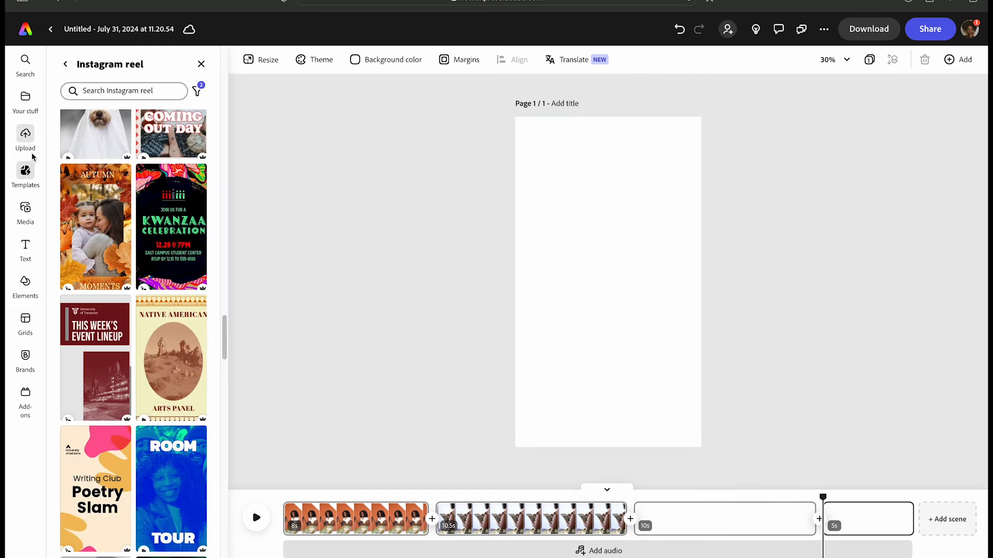
{"action": "left_click", "coordinate": [25, 138]}
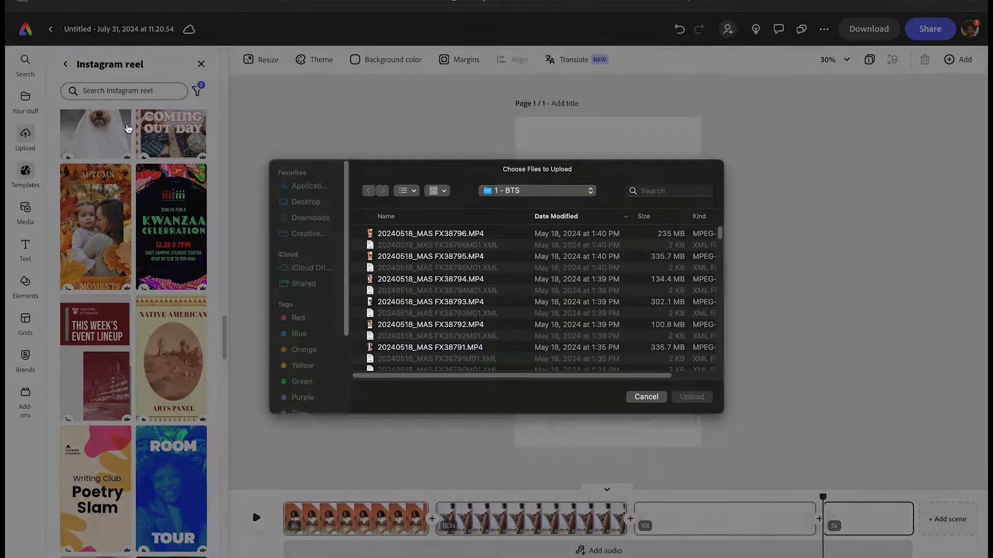
{"action": "left_click", "coordinate": [456, 352]}
{"action": "key", "text": "space"}
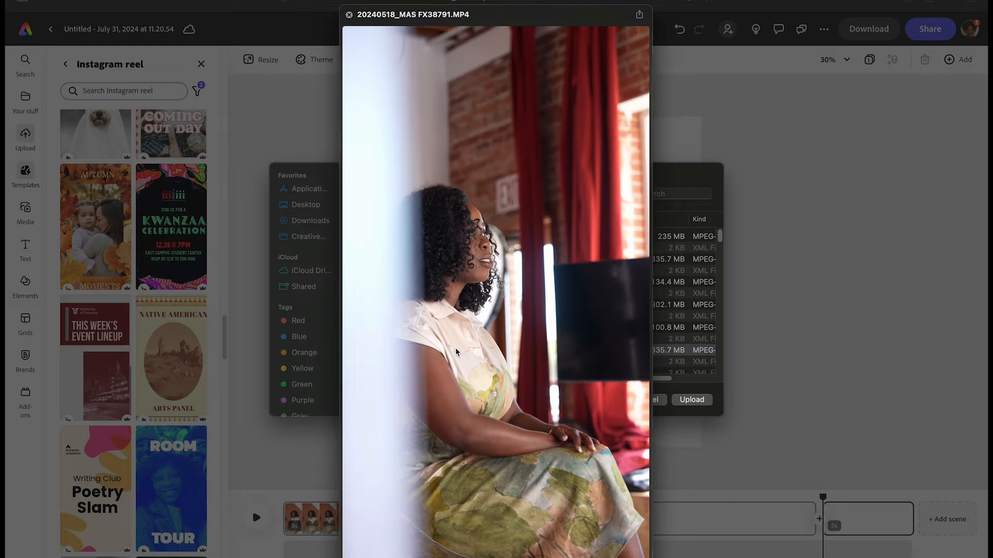
{"action": "key", "text": "Down"}
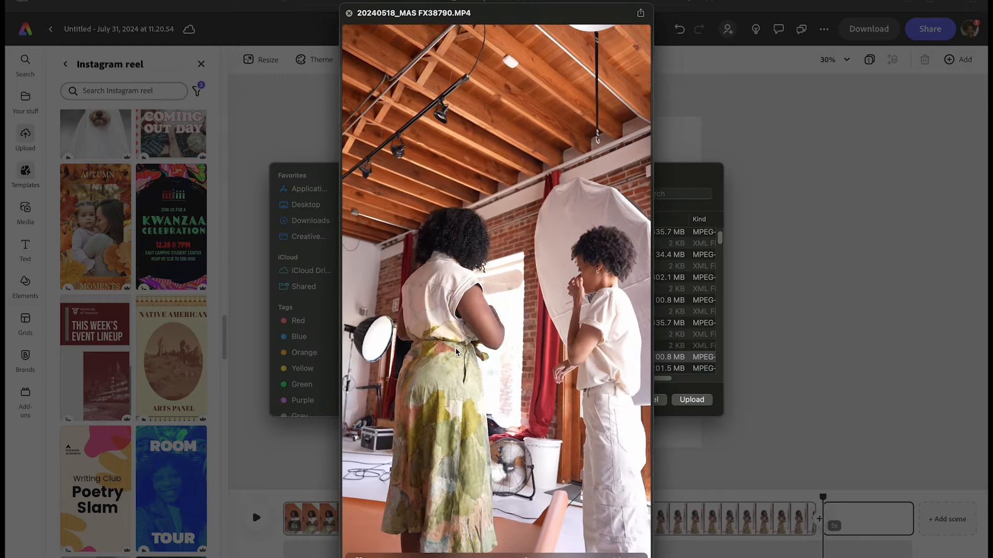
{"action": "key", "text": "Up"}
{"action": "key", "text": "Up"}
{"action": "key", "text": "Down"}
{"action": "key", "text": "Down"}
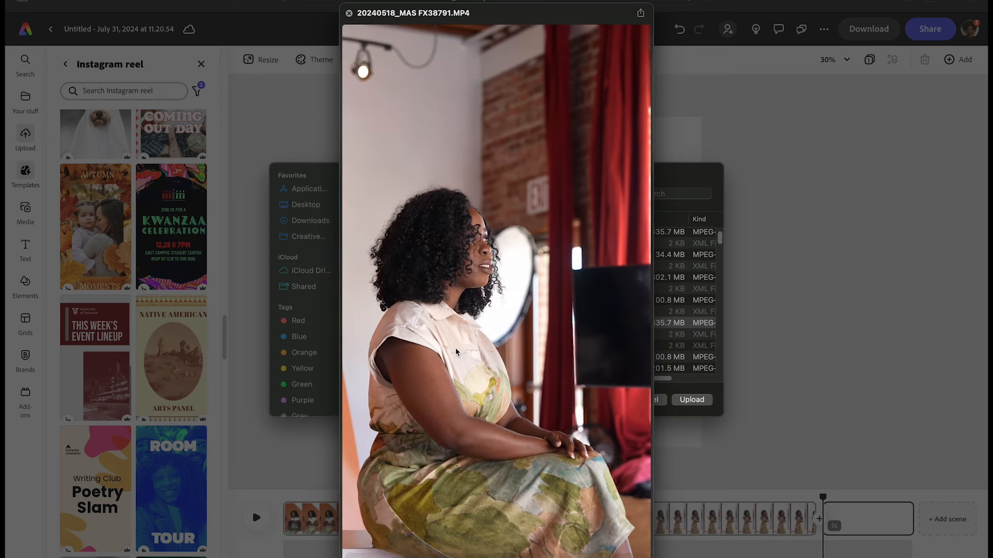
{"action": "key", "text": "Up"}
{"action": "key", "text": "Up"}
{"action": "key", "text": "Up"}
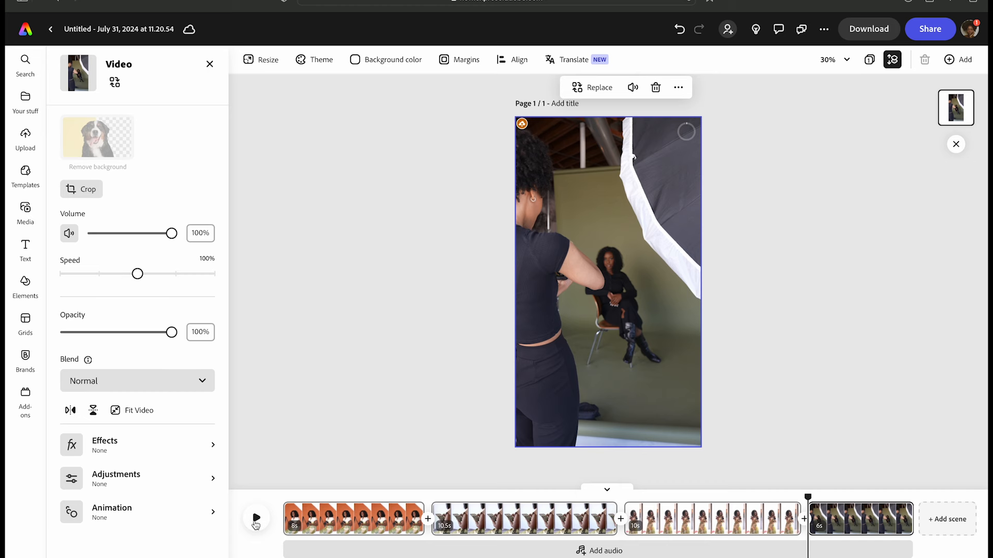
Play the reel from the first scene and trim the end of that scene to 5 seconds.
{"action": "left_click", "coordinate": [255, 520]}
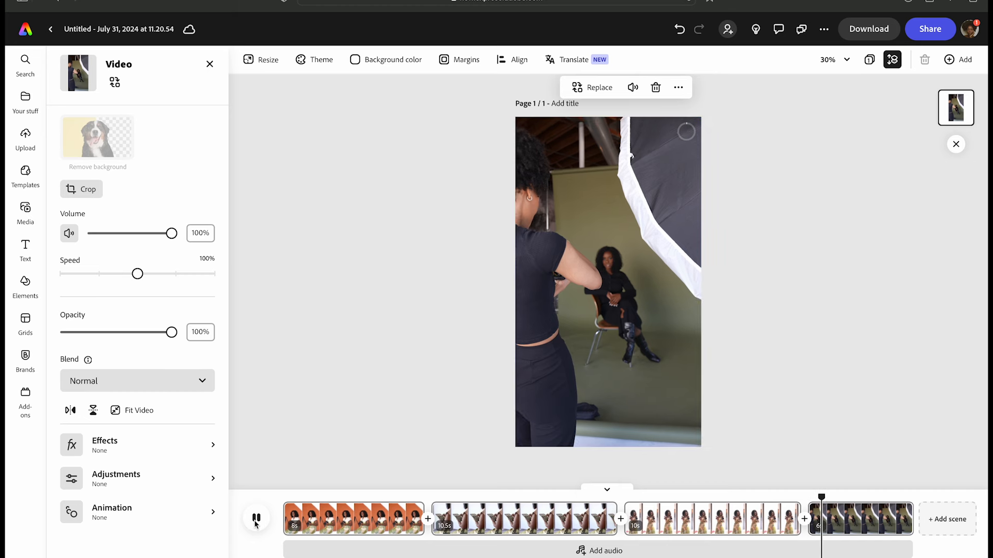
{"action": "left_click", "coordinate": [297, 500]}
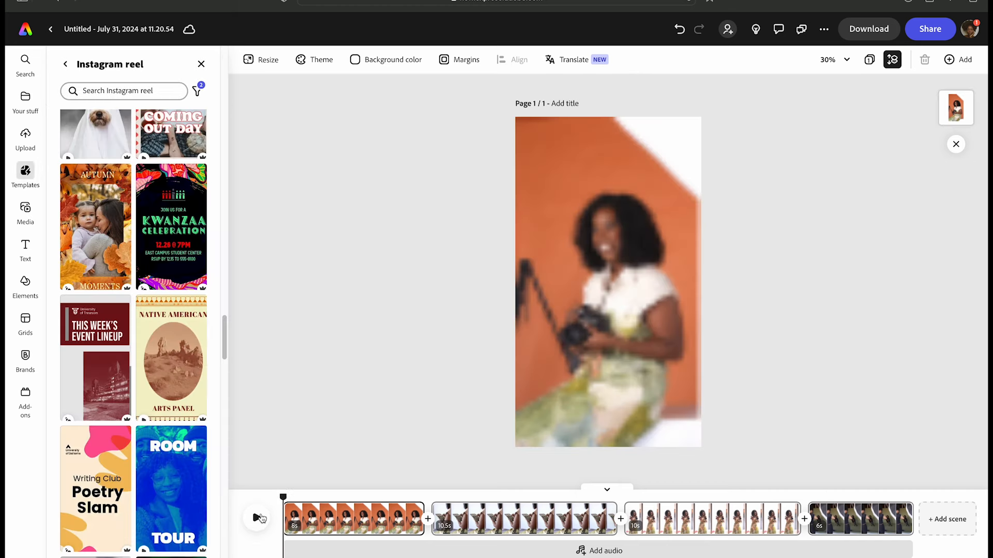
{"action": "left_click", "coordinate": [258, 518]}
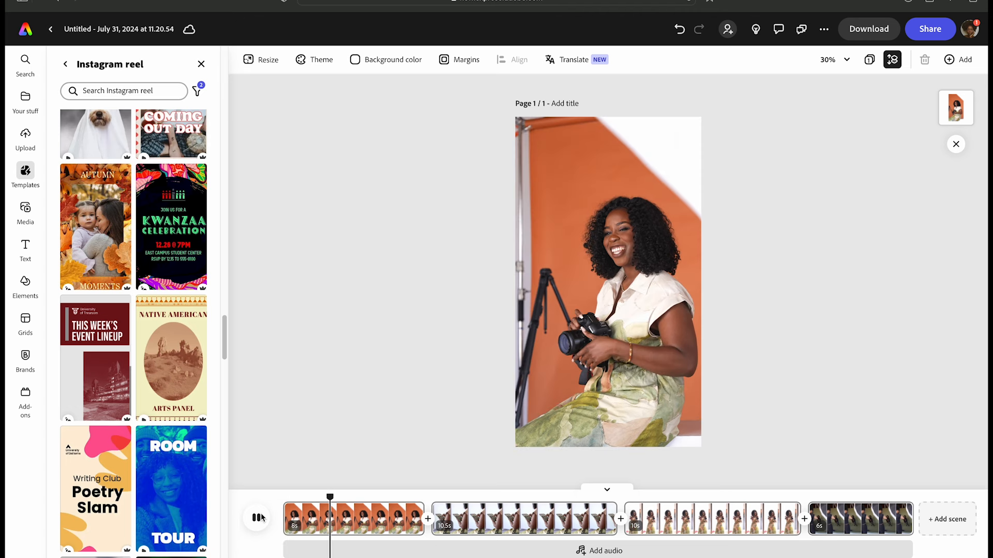
{"action": "left_click", "coordinate": [258, 518]}
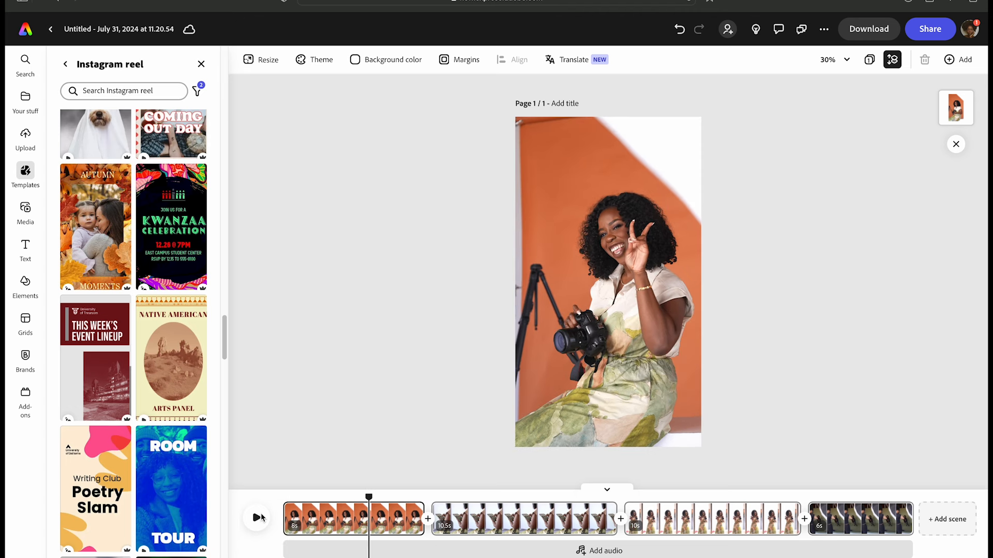
{"action": "left_click", "coordinate": [356, 522]}
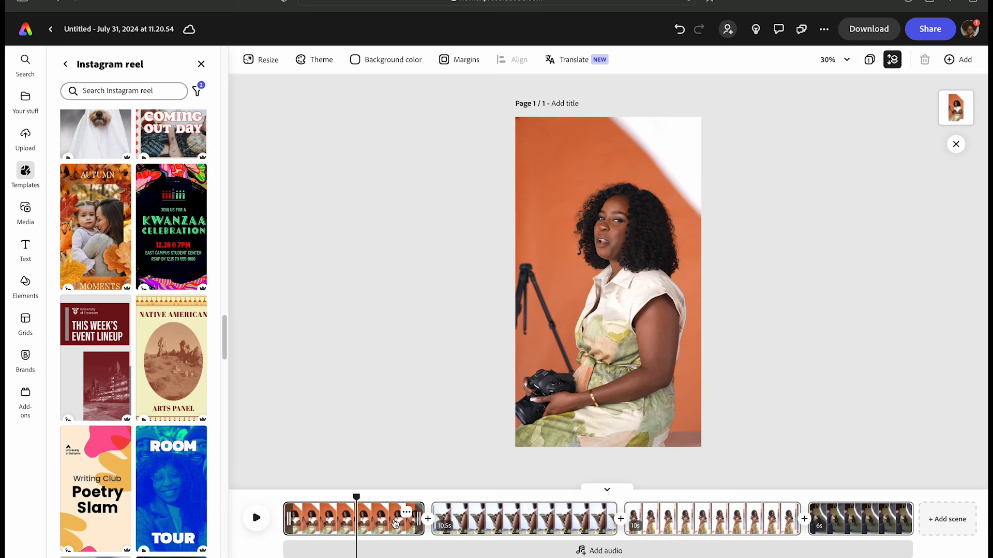
{"action": "left_click_drag", "start_coordinate": [418, 519], "coordinate": [370, 519]}
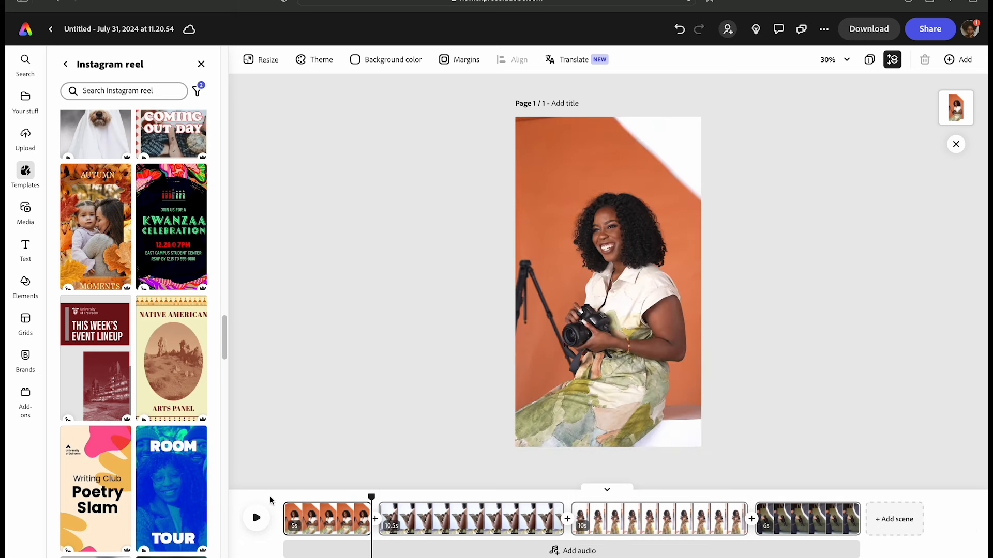
Replay the first scene from its start and shorten its end to 4 seconds.
{"action": "left_click_drag", "start_coordinate": [369, 494], "coordinate": [345, 496]}
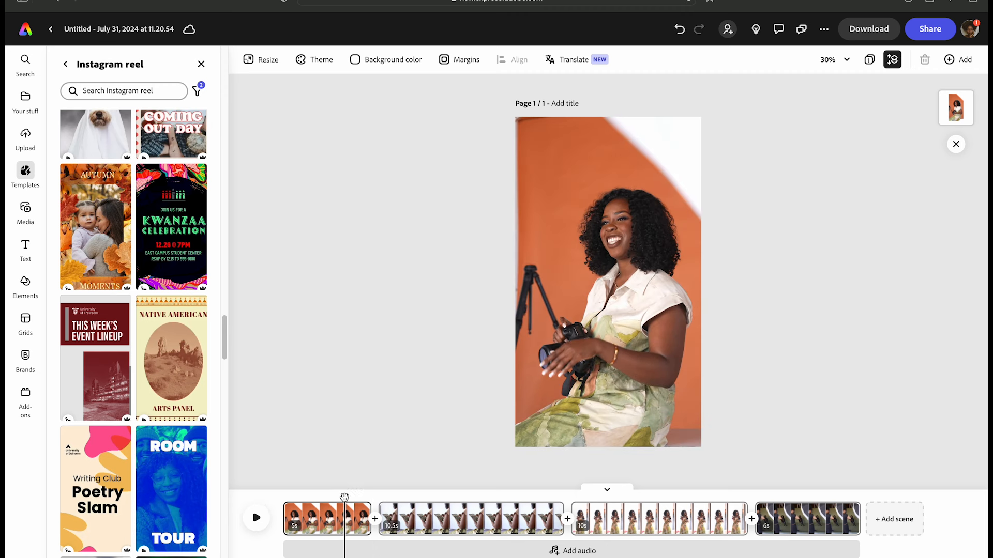
{"action": "left_click_drag", "start_coordinate": [324, 497], "coordinate": [284, 497]}
{"action": "left_click", "coordinate": [257, 519]}
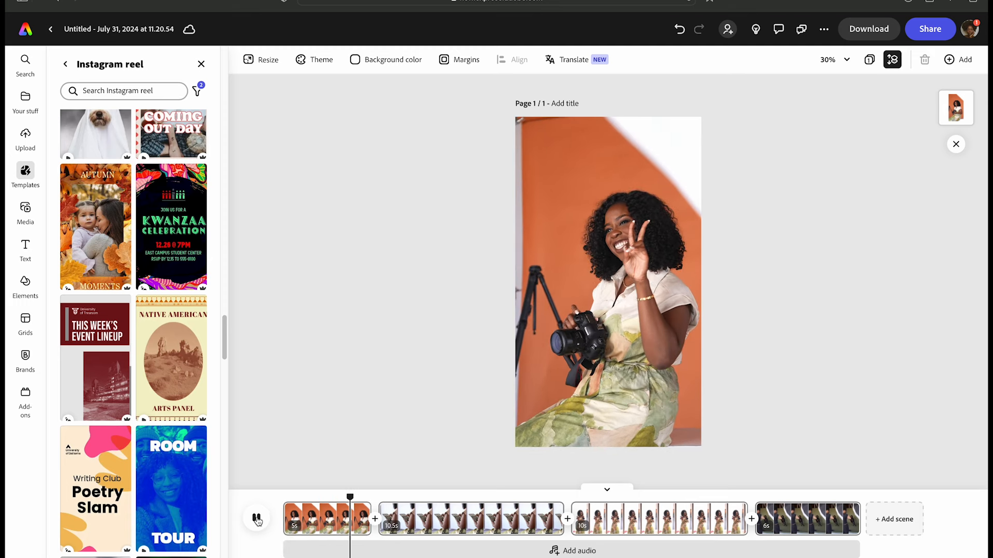
{"action": "left_click", "coordinate": [257, 519]}
{"action": "left_click_drag", "start_coordinate": [370, 519], "coordinate": [337, 522]}
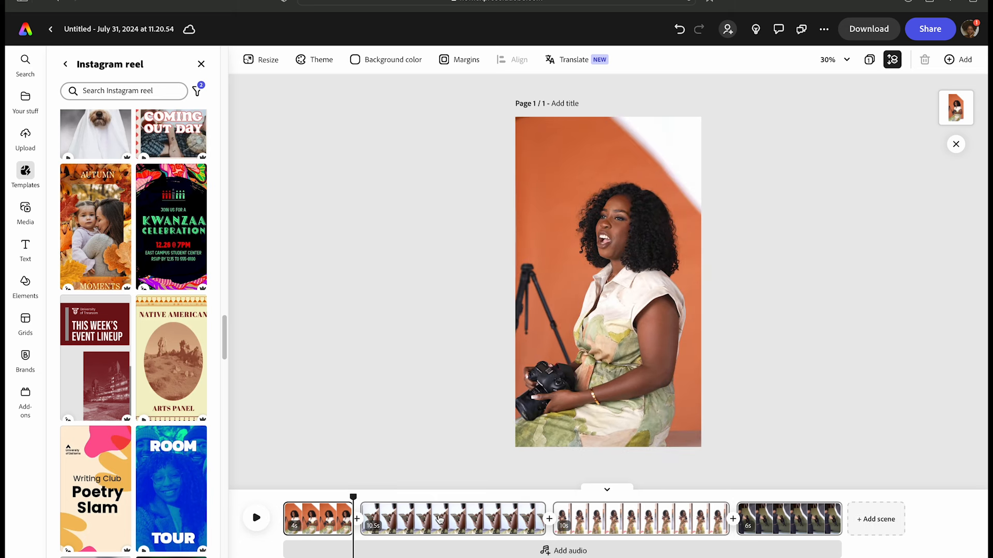
Move the green-backdrop scene directly after the first scene and play the reel through the transition between them.
{"action": "left_click_drag", "start_coordinate": [781, 518], "coordinate": [625, 527]}
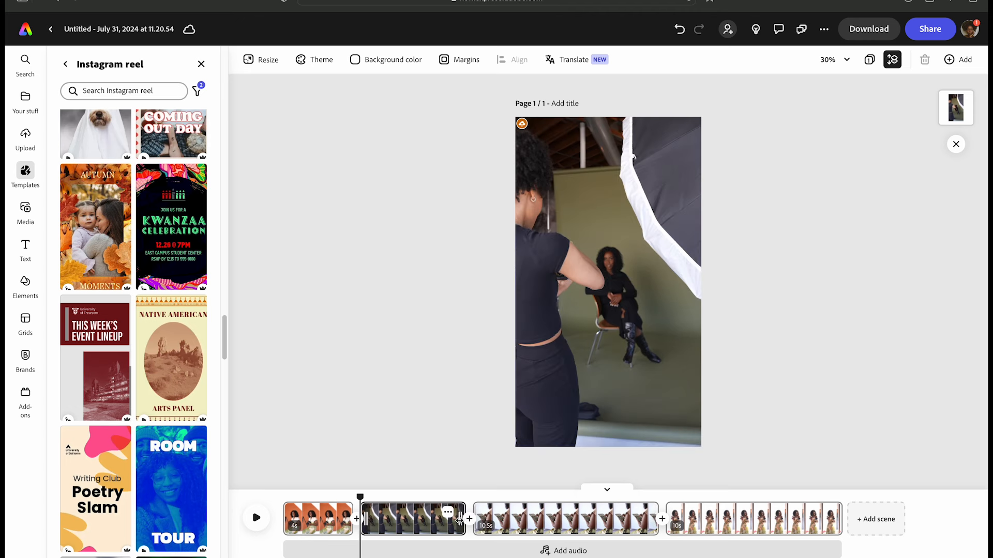
{"action": "left_click_drag", "start_coordinate": [360, 497], "coordinate": [313, 496]}
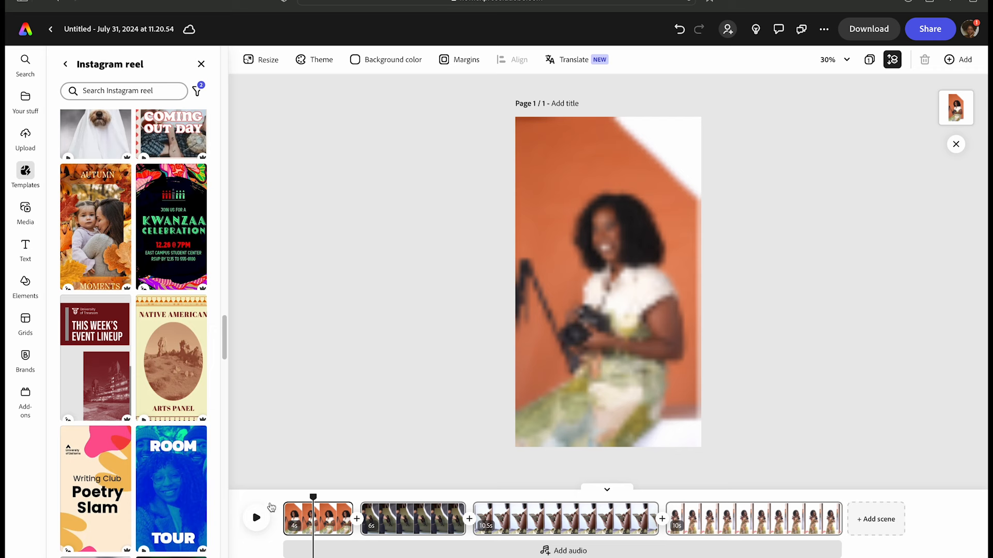
{"action": "left_click", "coordinate": [257, 517]}
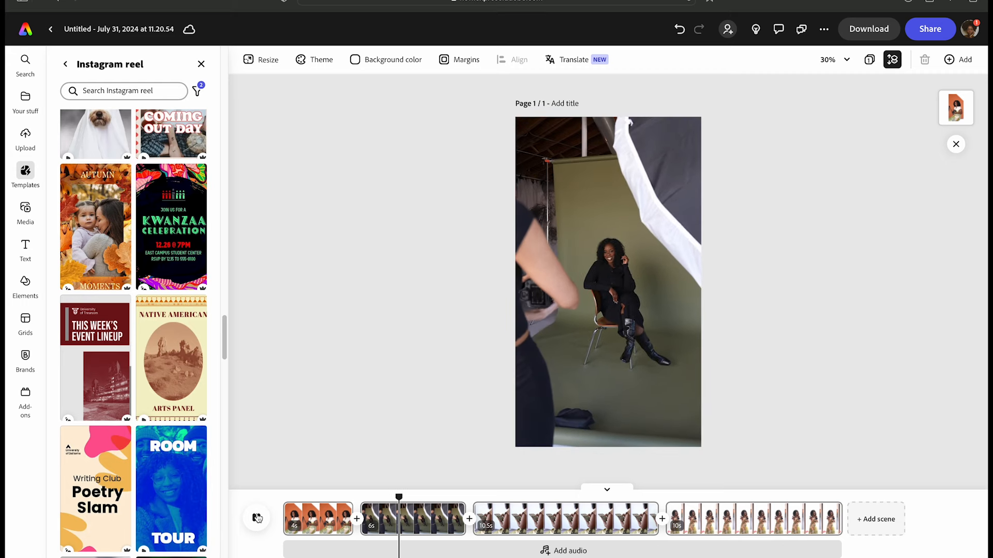
{"action": "left_click", "coordinate": [257, 518]}
{"action": "left_click", "coordinate": [371, 522]}
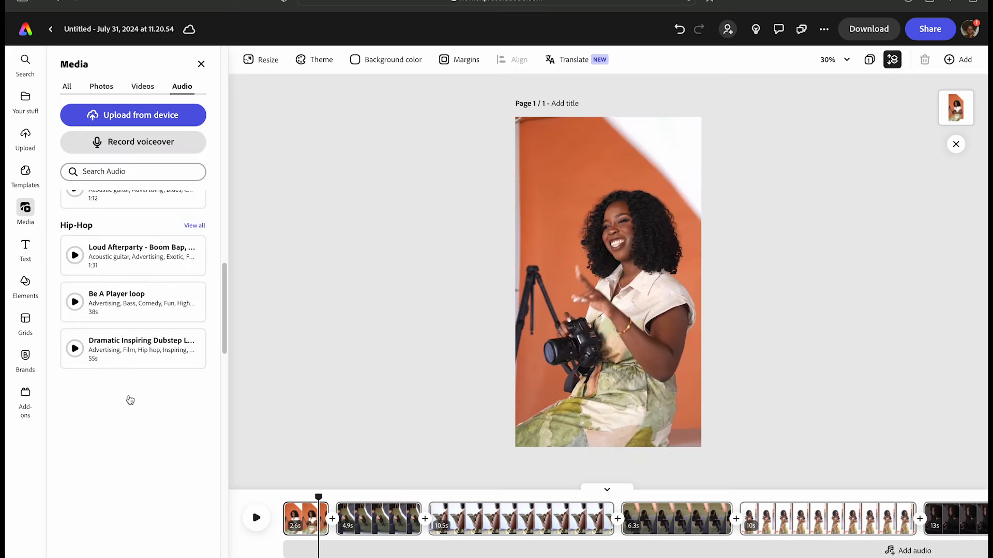
Browse the audio library by genre and preview the Jazz track "Loud Afterparty - Boom Bap".
{"action": "scroll", "coordinate": [128, 395], "scroll_direction": "down", "scroll_amount": 5}
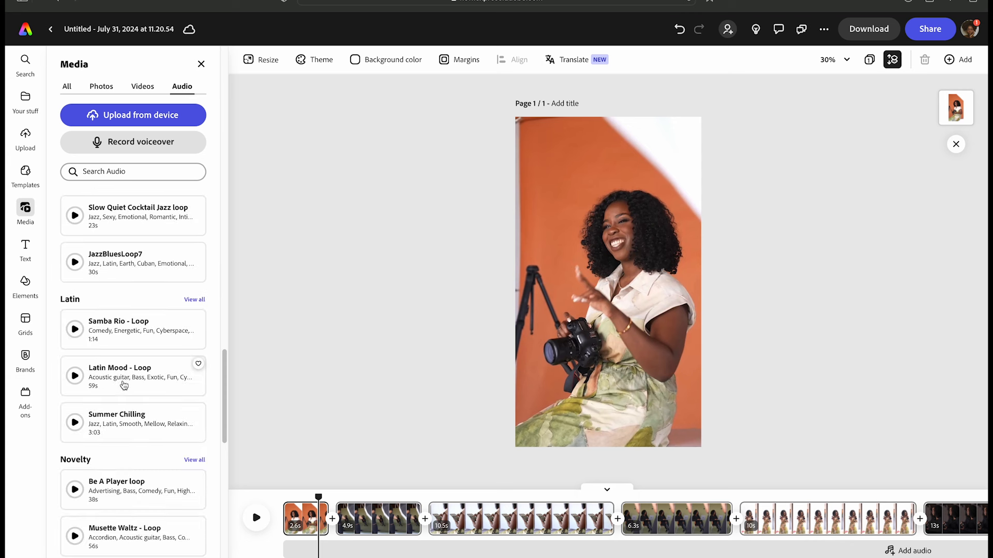
{"action": "scroll", "coordinate": [88, 366], "scroll_direction": "up", "scroll_amount": 2}
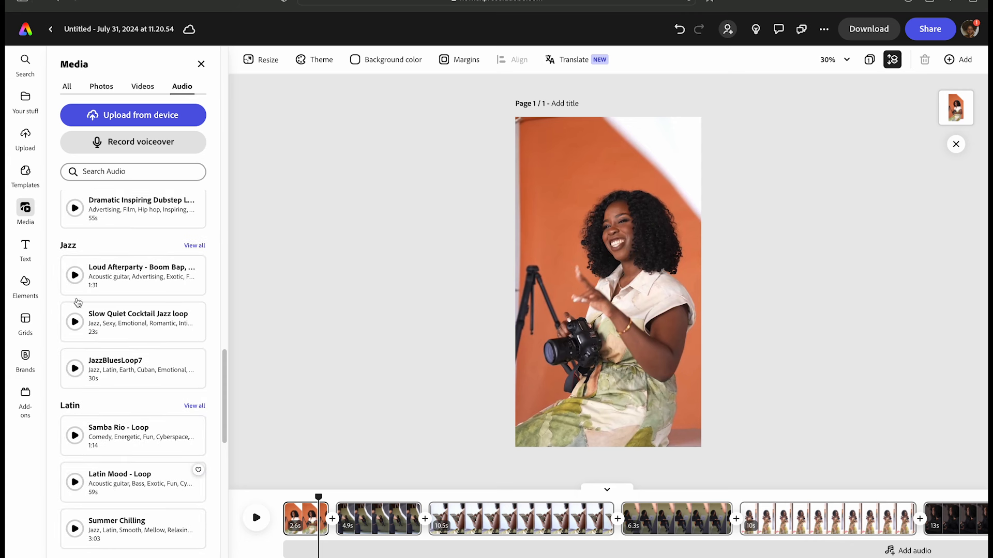
{"action": "left_click", "coordinate": [74, 275]}
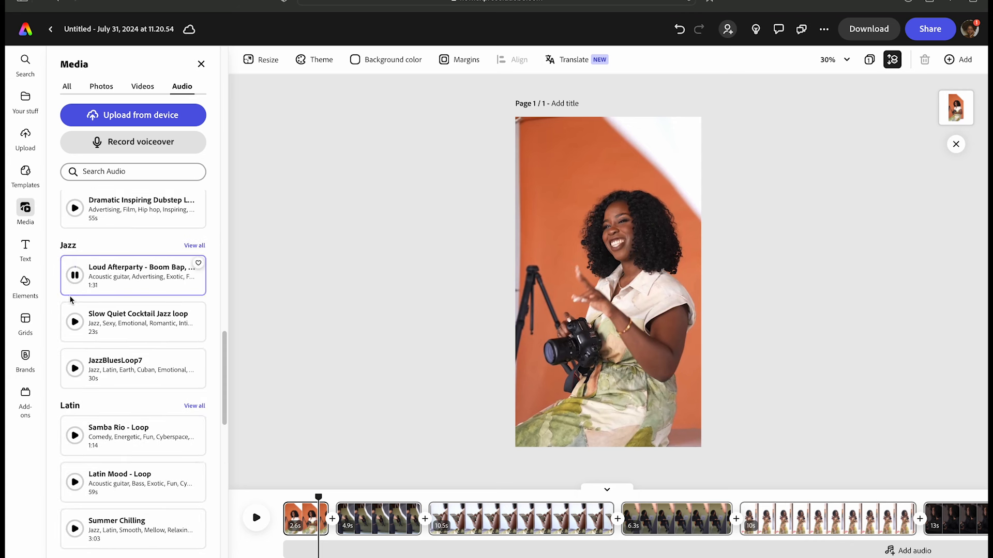
Preview the Jazz tracks "Slow Quiet Cocktail Jazz loop" and "JazzBluesLoop7" in the audio library.
{"action": "left_click", "coordinate": [75, 322]}
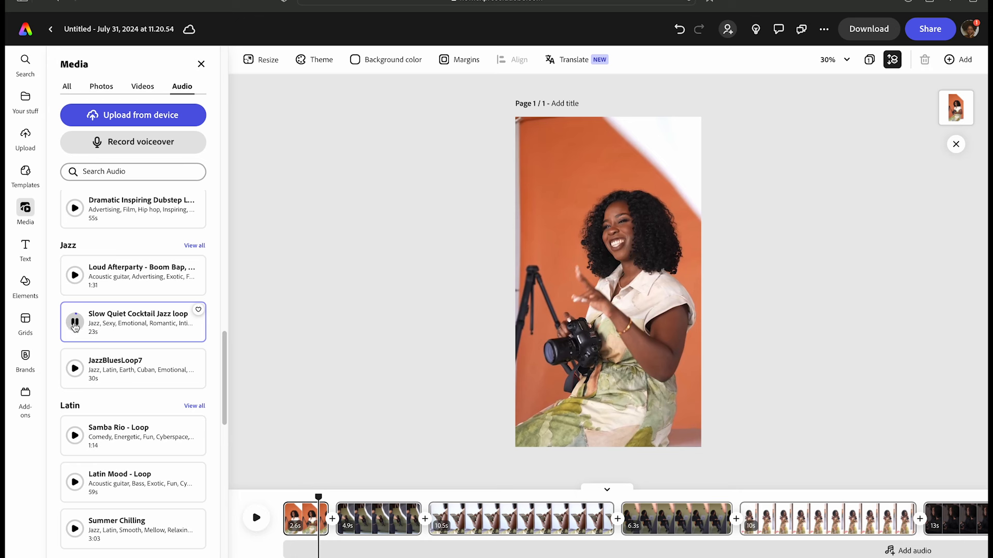
{"action": "left_click", "coordinate": [75, 369]}
{"action": "scroll", "coordinate": [76, 374], "scroll_direction": "up", "scroll_amount": 3}
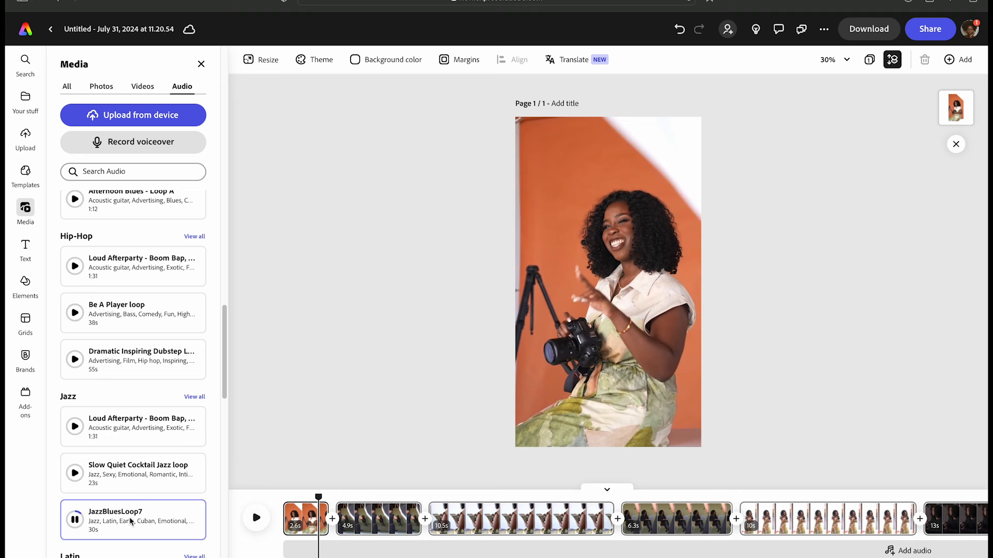
Open the full Jazz list, preview "Jingle Jazz loop", "Jazz Lounge Hip Hop (loop 1)" and "Summer Chilling", and mark "Summer Chilling" as a favorite.
{"action": "left_click", "coordinate": [195, 398]}
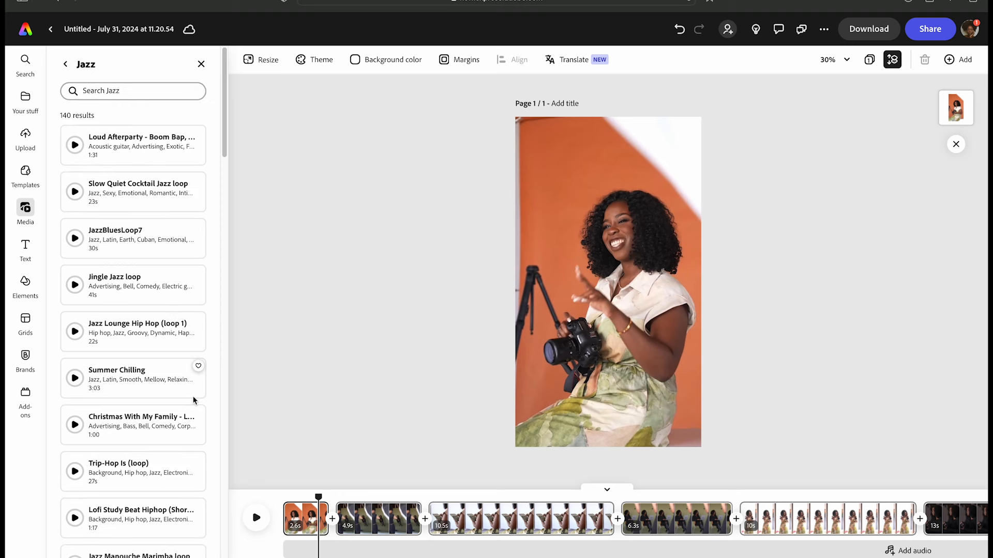
{"action": "left_click", "coordinate": [62, 294]}
{"action": "left_click", "coordinate": [73, 336]}
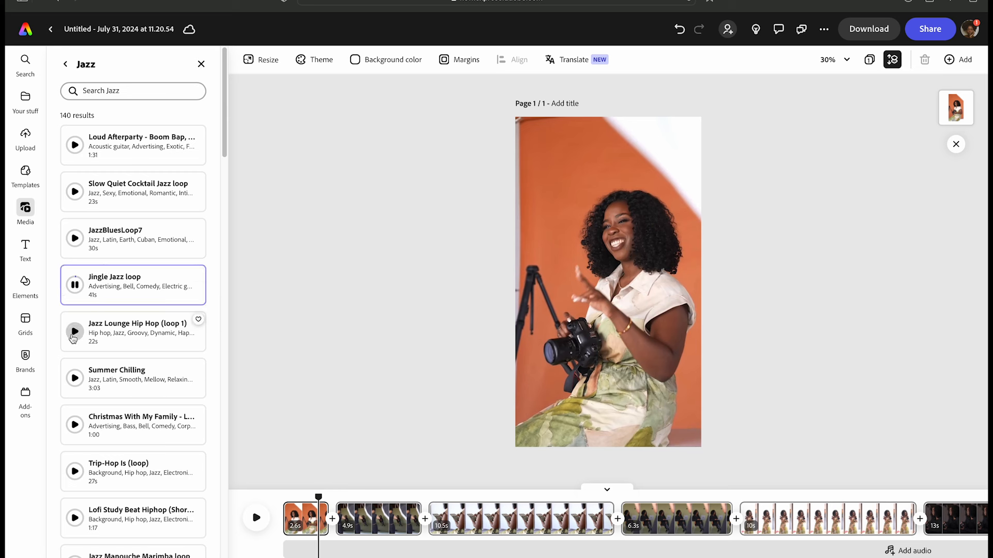
{"action": "left_click", "coordinate": [73, 378]}
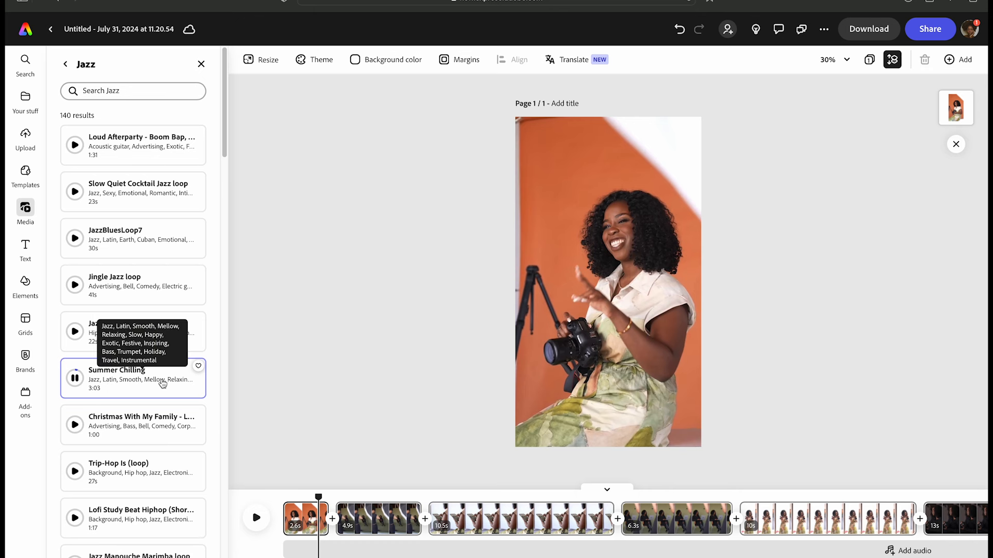
{"action": "left_click", "coordinate": [195, 367]}
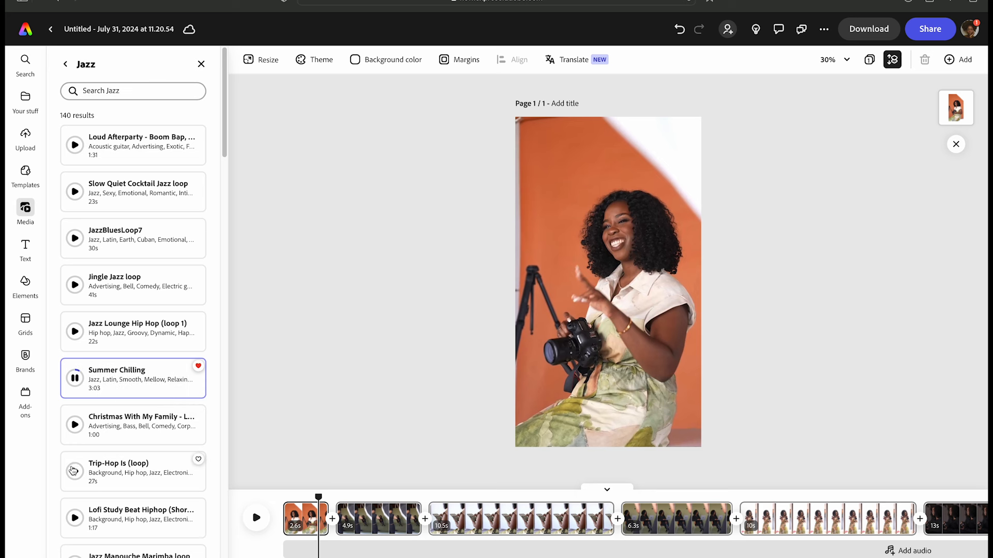
Preview "JazzBluesLoop7" and "Slow Quiet Cocktail Jazz loop" again and mark "Slow Quiet Cocktail Jazz loop" as a favorite.
{"action": "scroll", "coordinate": [84, 443], "scroll_direction": "down", "scroll_amount": 1}
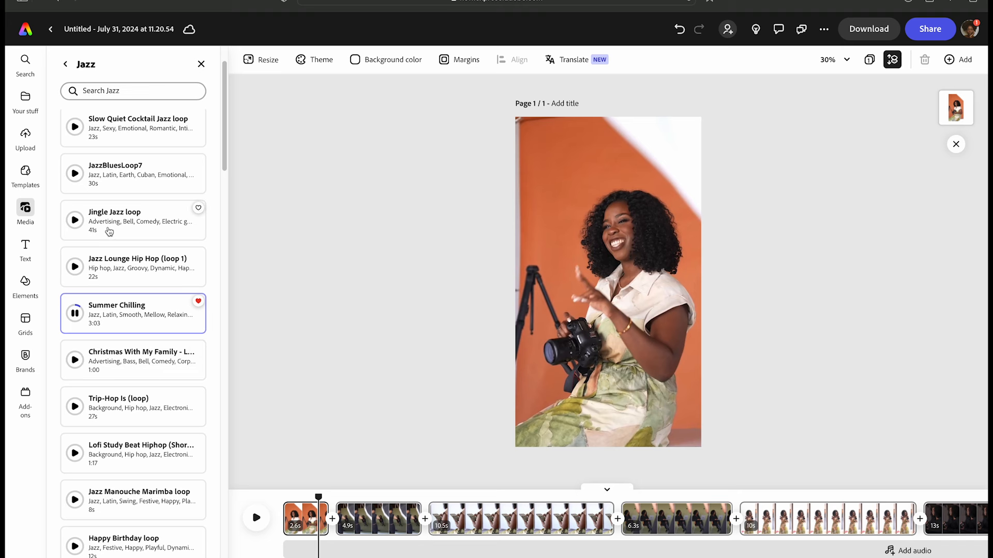
{"action": "scroll", "coordinate": [77, 245], "scroll_direction": "up", "scroll_amount": 1}
{"action": "left_click", "coordinate": [73, 239]}
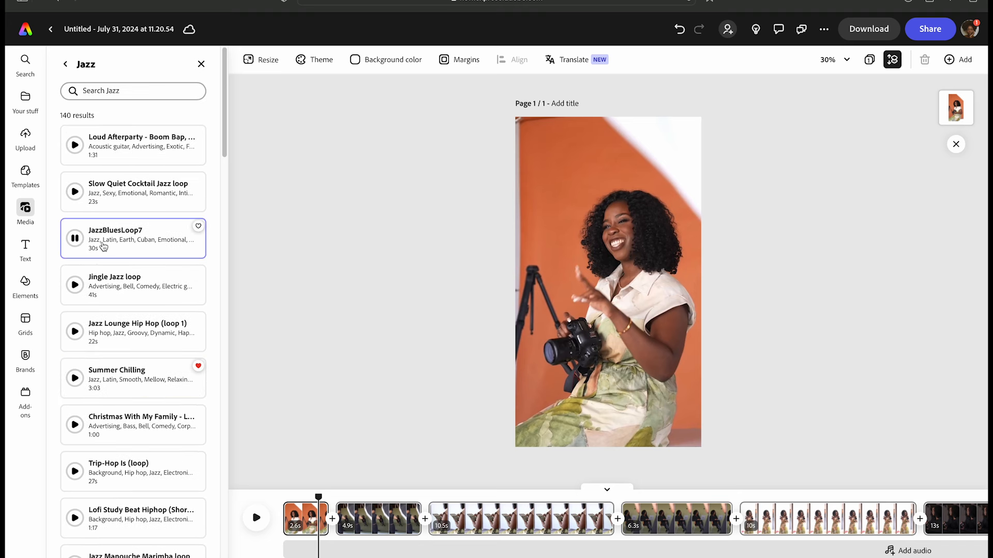
{"action": "left_click", "coordinate": [75, 192]}
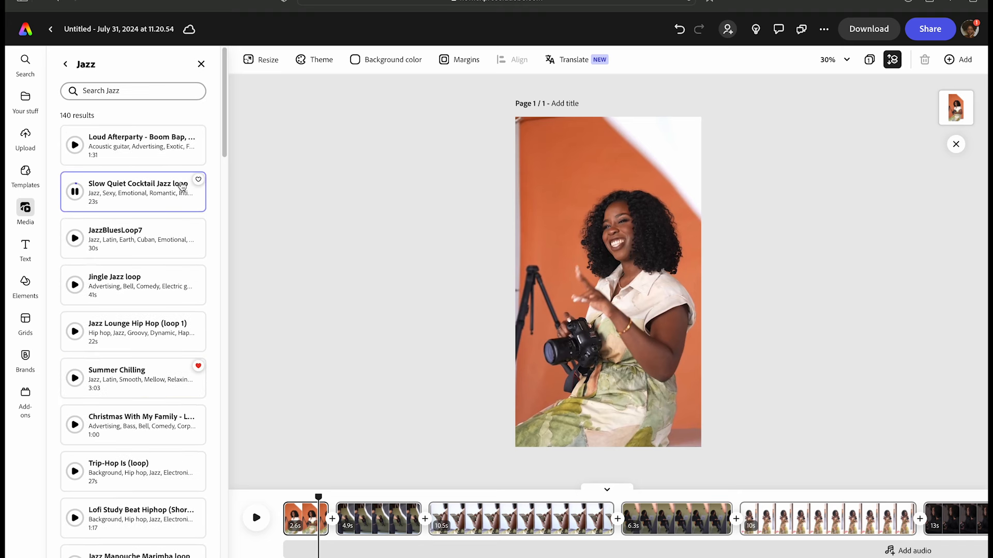
{"action": "left_click", "coordinate": [198, 180]}
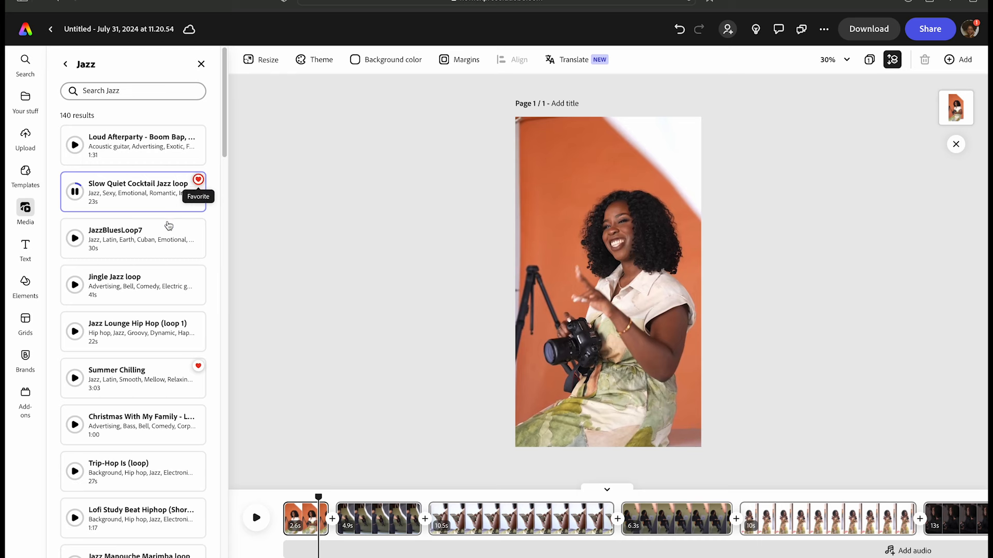
Browse further through the Jazz tracks and preview "Silky Smooth Loop" and "Relaxing Lounge".
{"action": "scroll", "coordinate": [98, 336], "scroll_direction": "down", "scroll_amount": 5}
{"action": "scroll", "coordinate": [100, 342], "scroll_direction": "down", "scroll_amount": 3}
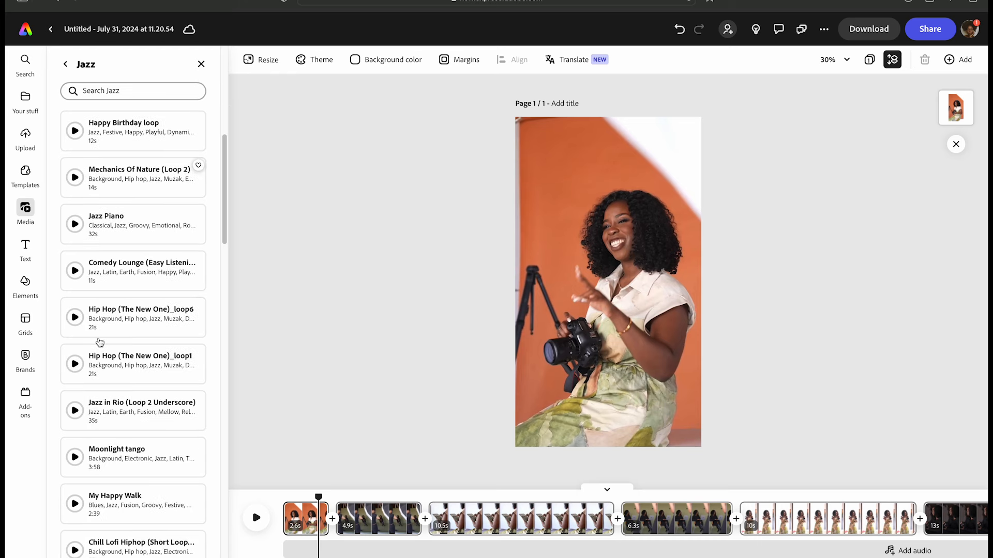
{"action": "scroll", "coordinate": [104, 345], "scroll_direction": "down", "scroll_amount": 5}
{"action": "scroll", "coordinate": [108, 350], "scroll_direction": "down", "scroll_amount": 3}
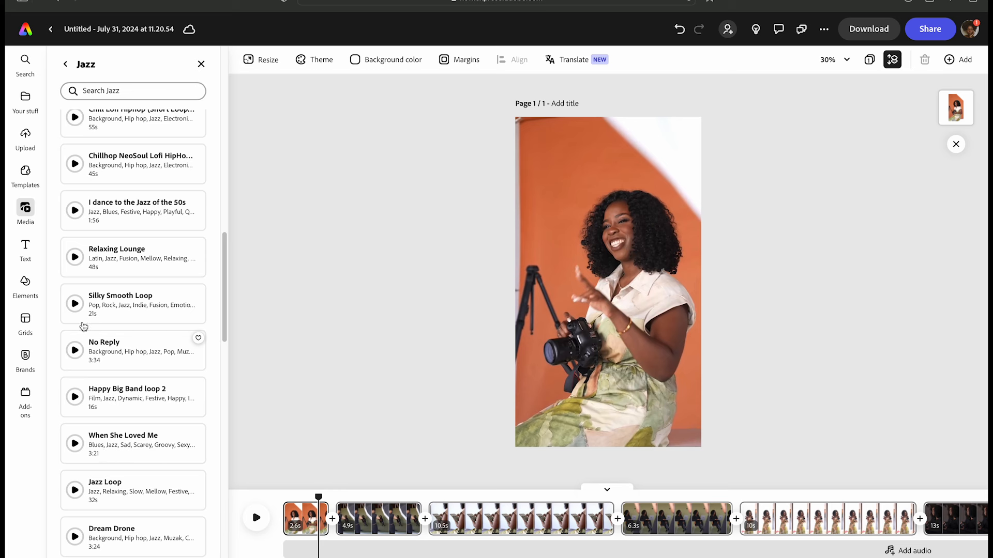
{"action": "left_click", "coordinate": [75, 304]}
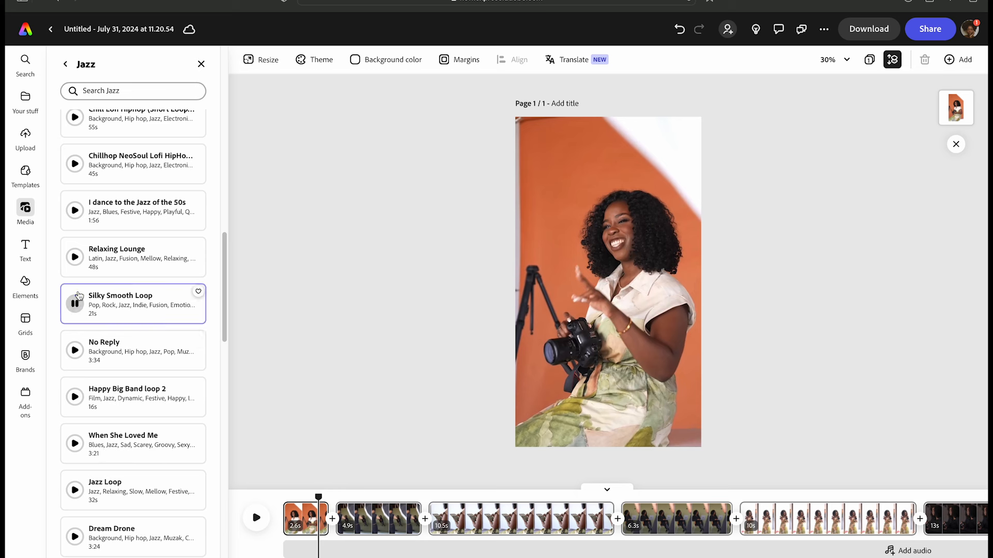
{"action": "left_click", "coordinate": [75, 258]}
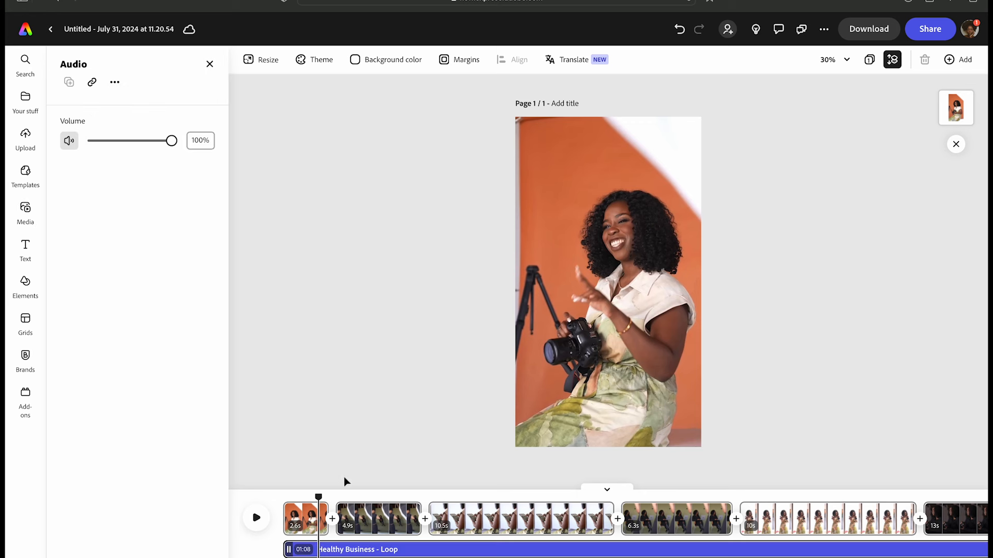
Play the opening of the reel from its start with the "Healthy Business - Loop" soundtrack.
{"action": "left_click", "coordinate": [284, 495]}
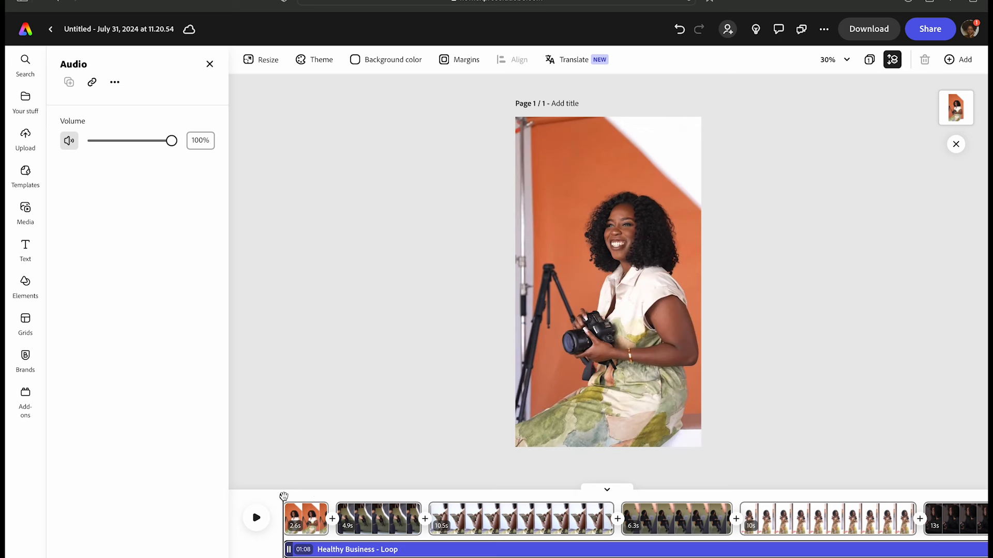
{"action": "left_click", "coordinate": [256, 519]}
{"action": "left_click", "coordinate": [256, 518]}
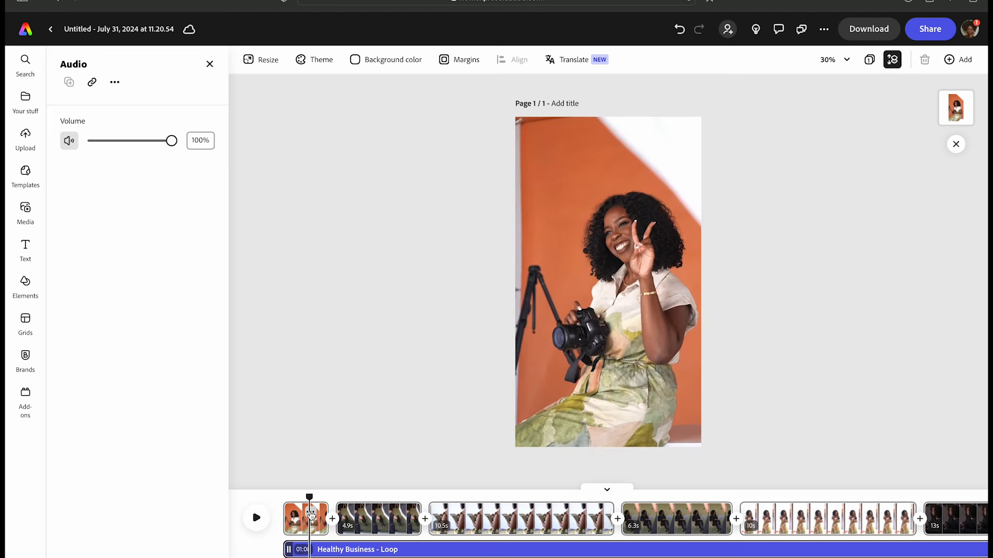
Mute the video clips of the orange-backdrop first scene and the green-backdrop second scene.
{"action": "left_click", "coordinate": [310, 516]}
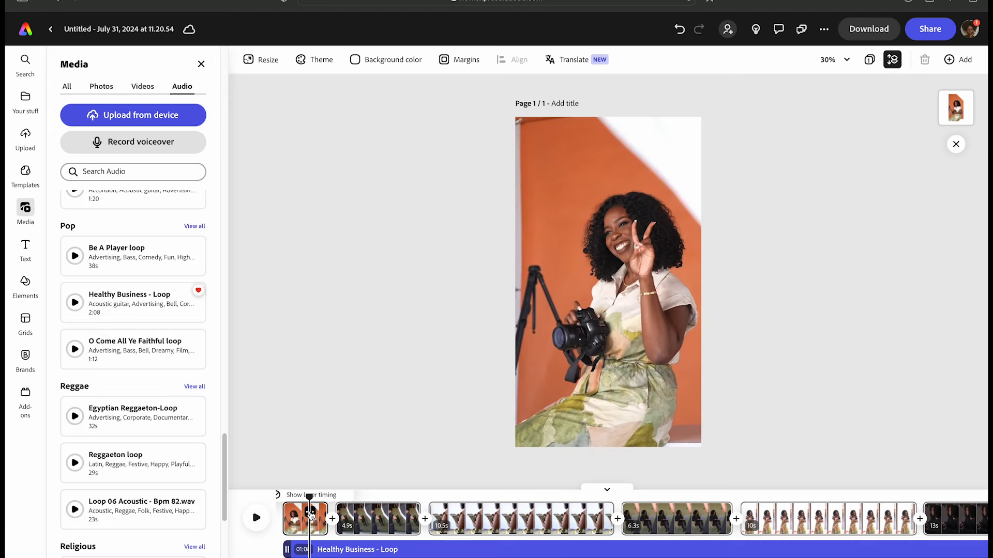
{"action": "left_click", "coordinate": [580, 132]}
{"action": "left_click", "coordinate": [632, 88]}
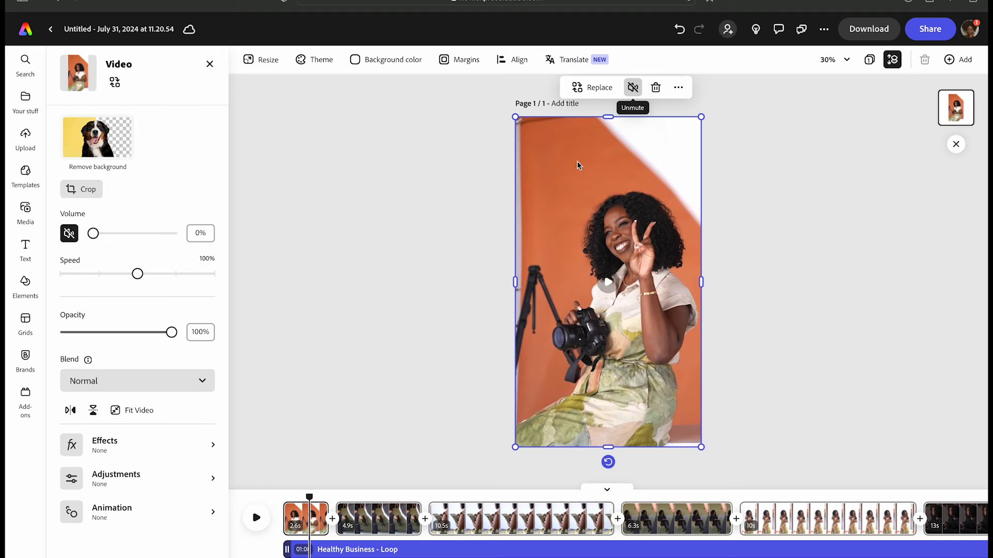
{"action": "left_click", "coordinate": [367, 523]}
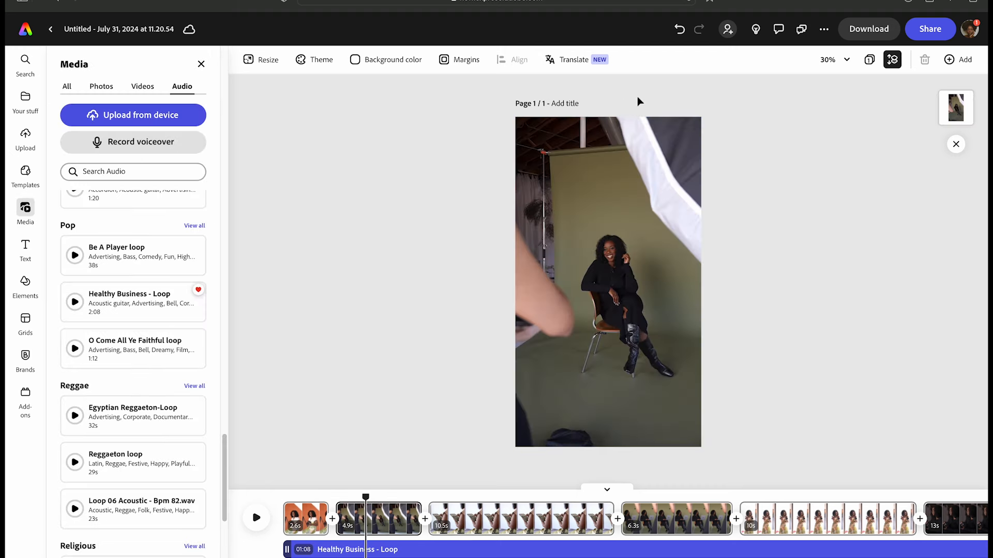
{"action": "left_click", "coordinate": [644, 155]}
{"action": "left_click", "coordinate": [633, 87]}
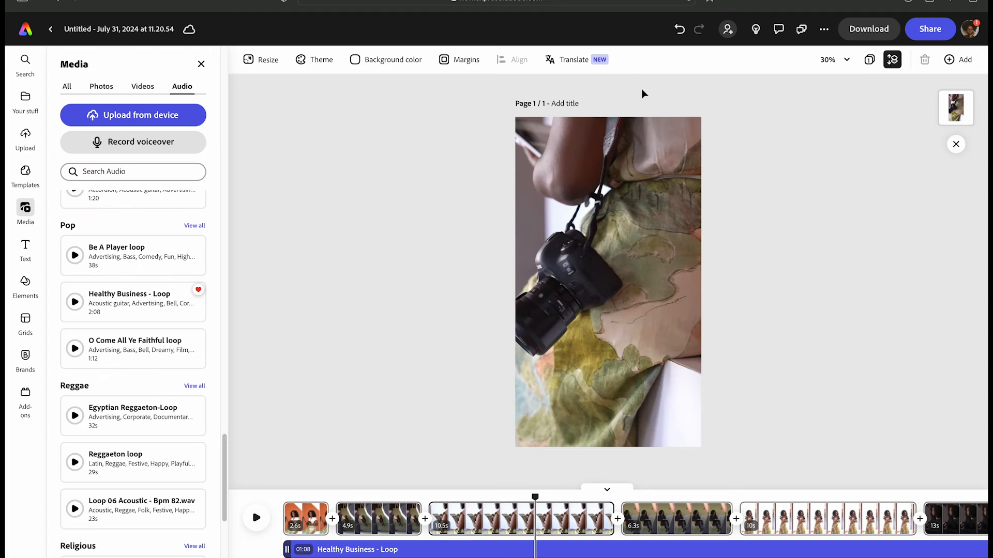
Mute the video clips of the third scene with the camera close-up and the fourth scene with the laptop.
{"action": "left_click", "coordinate": [639, 127]}
{"action": "left_click", "coordinate": [642, 92]}
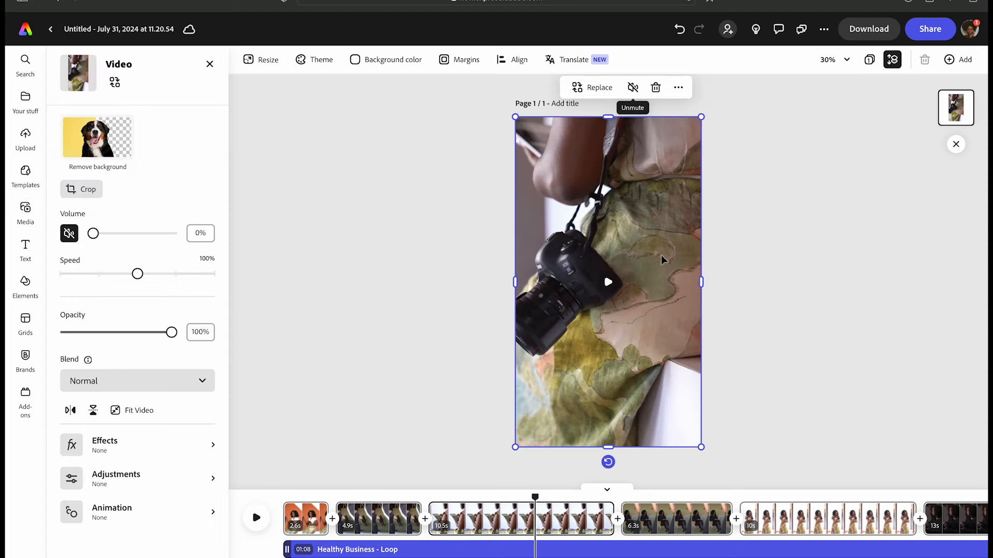
{"action": "left_click", "coordinate": [659, 521]}
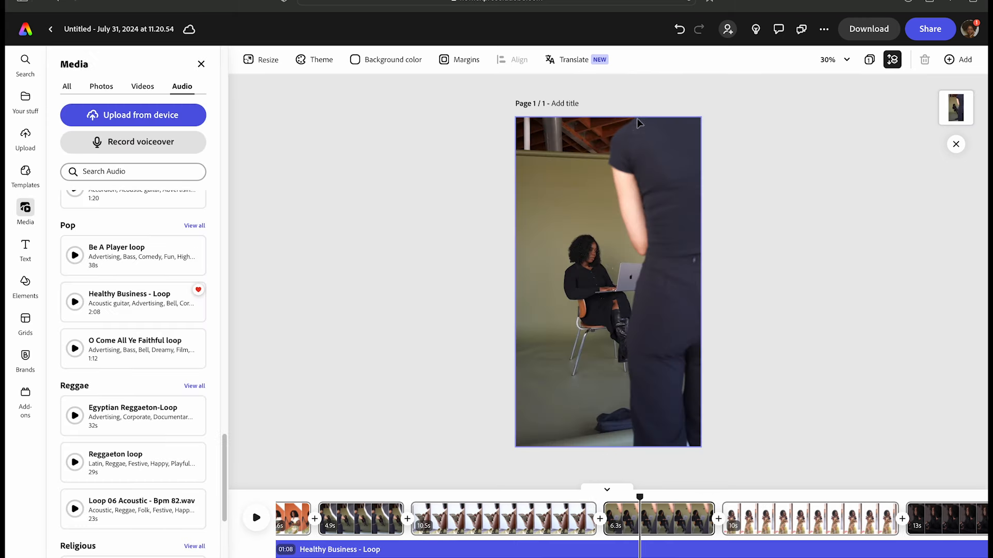
{"action": "left_click", "coordinate": [632, 143]}
{"action": "left_click", "coordinate": [633, 88]}
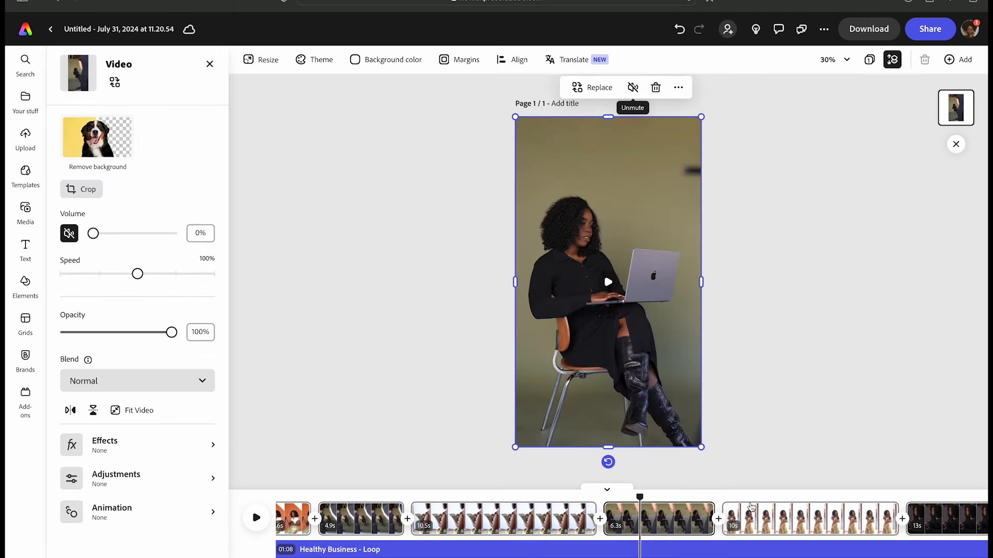
Mute the video clips of the last three scenes of the reel.
{"action": "left_click", "coordinate": [751, 517]}
{"action": "left_click", "coordinate": [643, 226]}
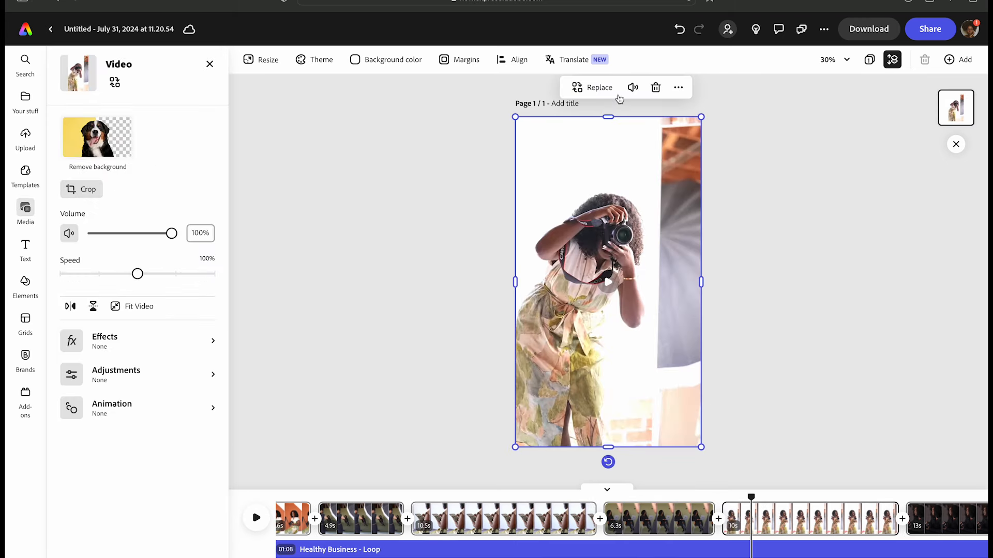
{"action": "left_click", "coordinate": [632, 88]}
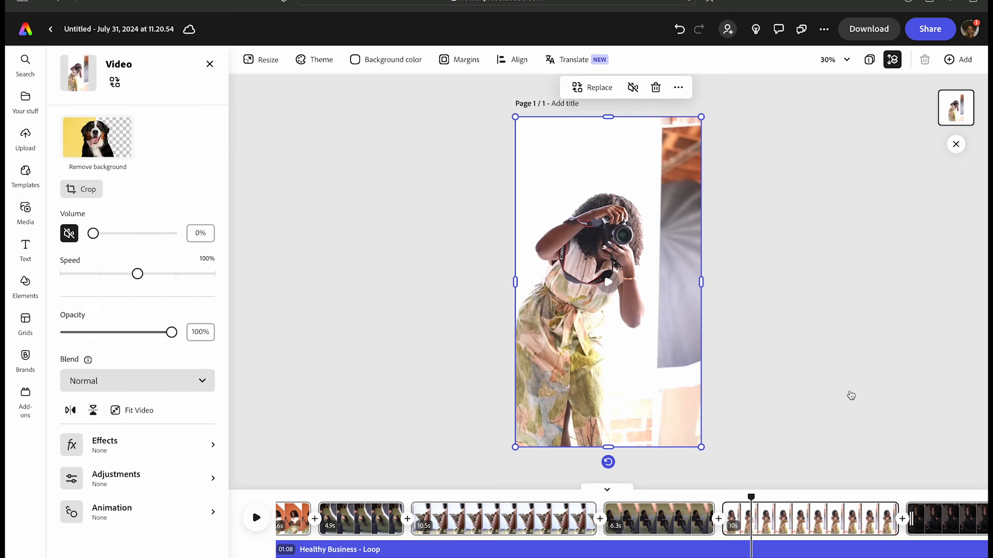
{"action": "left_click", "coordinate": [932, 517]}
{"action": "left_click", "coordinate": [620, 232]}
{"action": "left_click", "coordinate": [632, 87]}
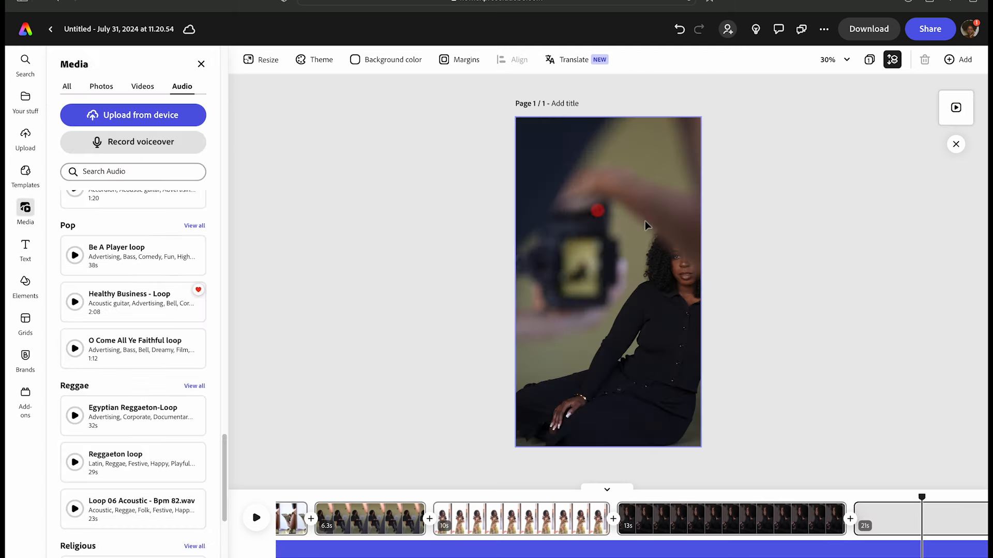
{"action": "left_click", "coordinate": [644, 221]}
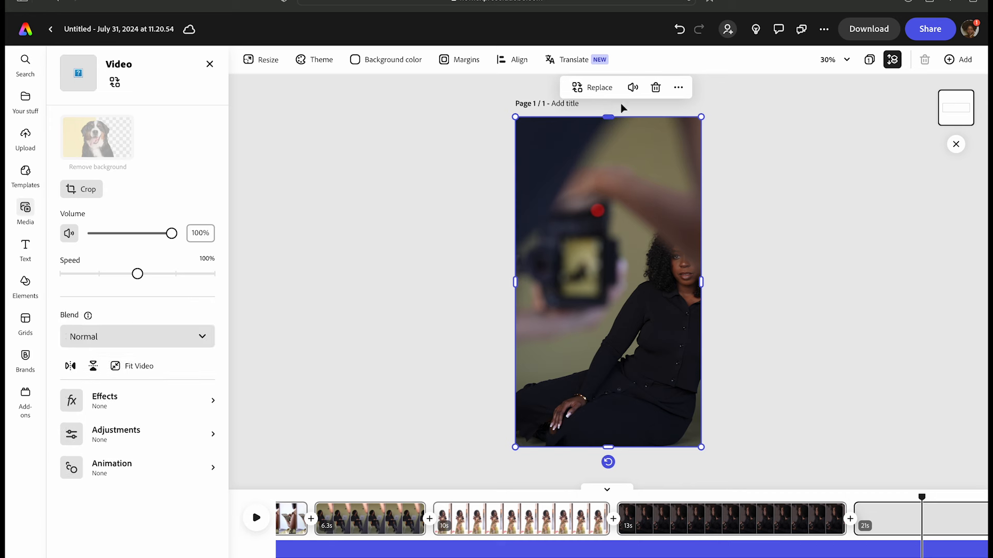
{"action": "left_click", "coordinate": [632, 87]}
Play the final scene briefly, return to the start of the reel and play its opening with the soundtrack.
{"action": "left_click", "coordinate": [256, 517]}
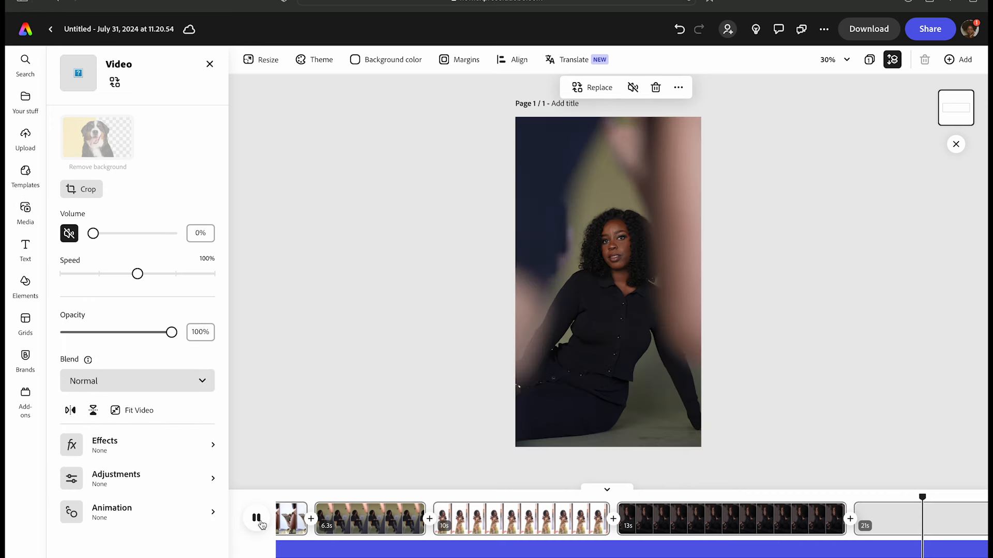
{"action": "left_click", "coordinate": [261, 523]}
{"action": "scroll", "coordinate": [683, 521], "scroll_direction": "right", "scroll_amount": 5}
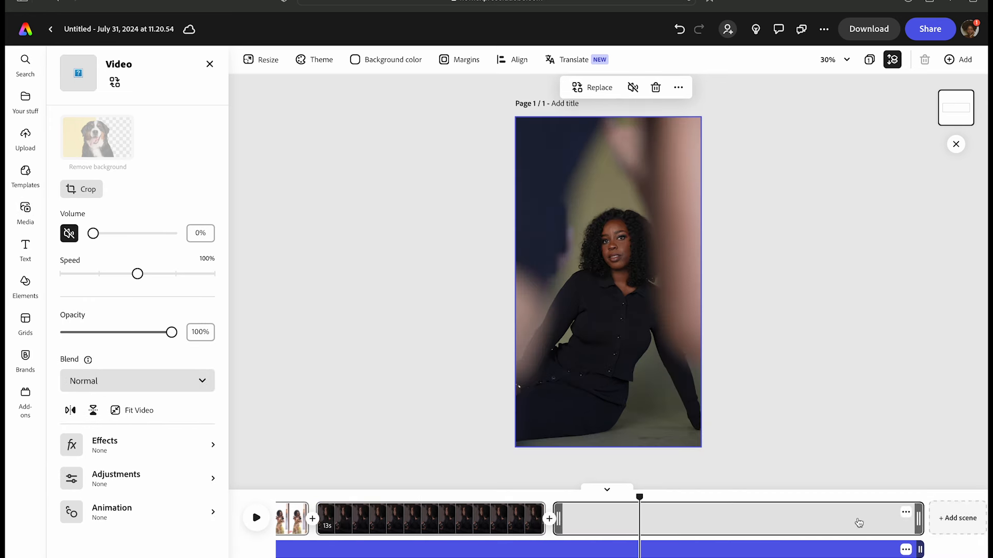
{"action": "left_click_drag", "start_coordinate": [640, 499], "coordinate": [200, 517]}
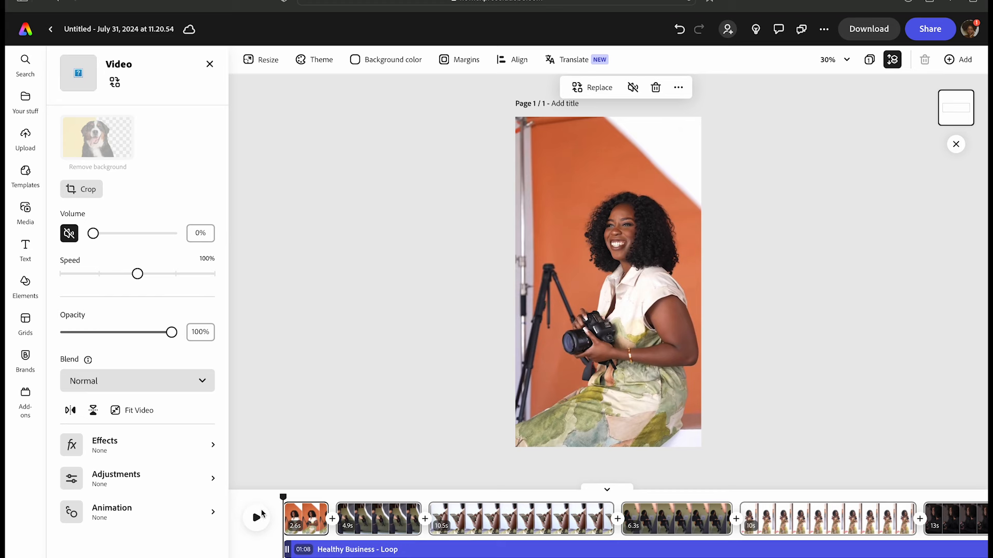
{"action": "left_click", "coordinate": [265, 519]}
{"action": "left_click", "coordinate": [260, 521]}
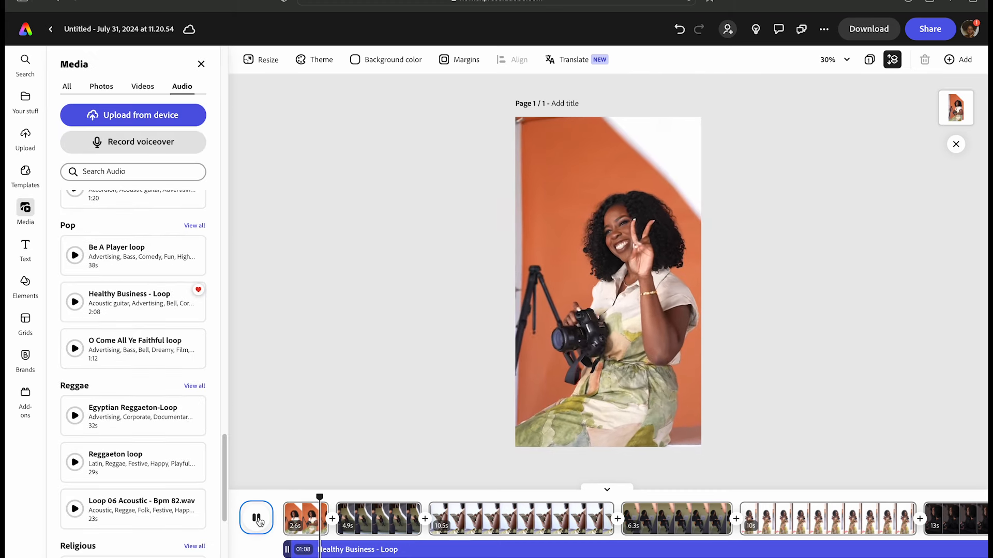
Replay the first scene from 0 s against the soundtrack and trim its end to 2.1 s.
{"action": "left_click", "coordinate": [369, 518]}
{"action": "left_click_drag", "start_coordinate": [339, 497], "coordinate": [273, 503]}
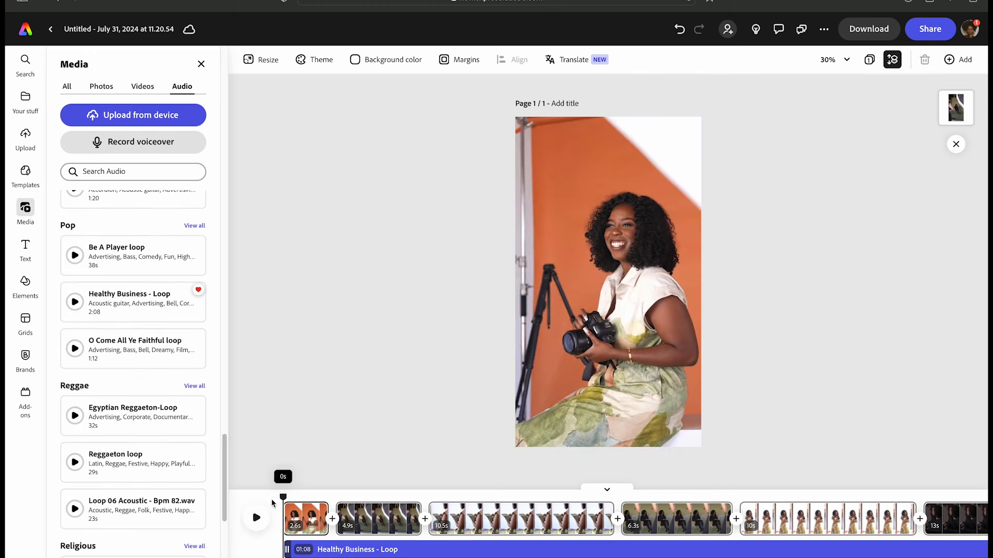
{"action": "left_click", "coordinate": [254, 520]}
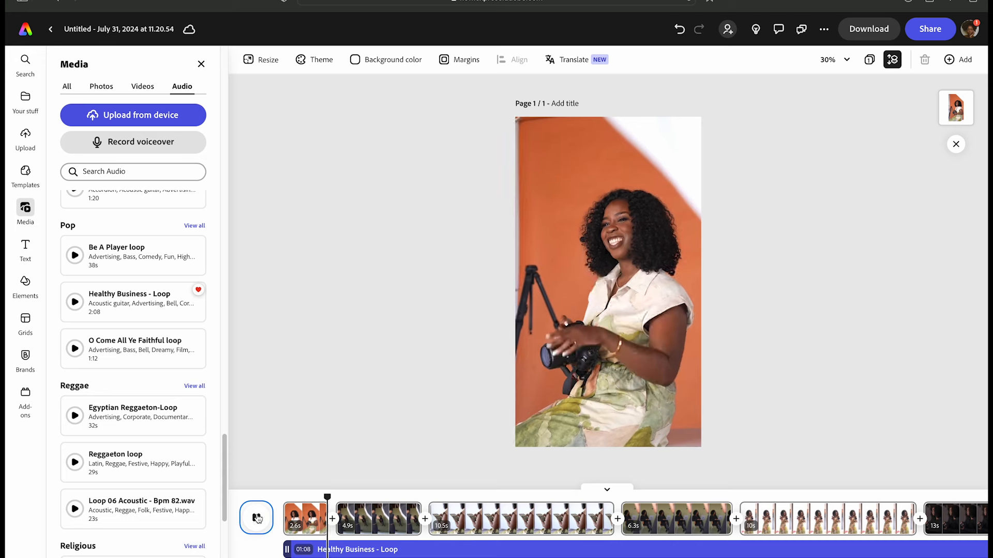
{"action": "left_click", "coordinate": [255, 519]}
{"action": "left_click_drag", "start_coordinate": [340, 497], "coordinate": [284, 499]}
{"action": "left_click", "coordinate": [256, 517]}
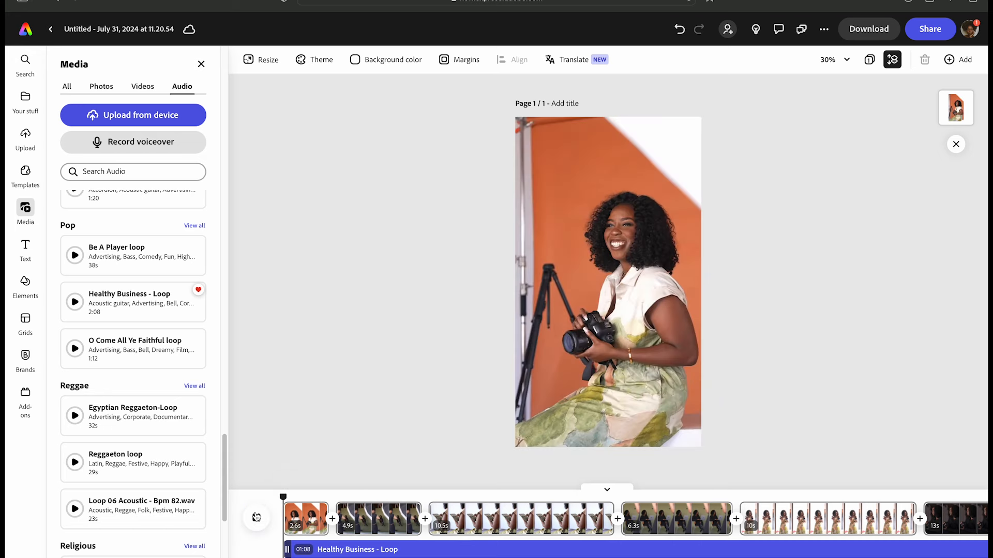
{"action": "left_click", "coordinate": [256, 517]}
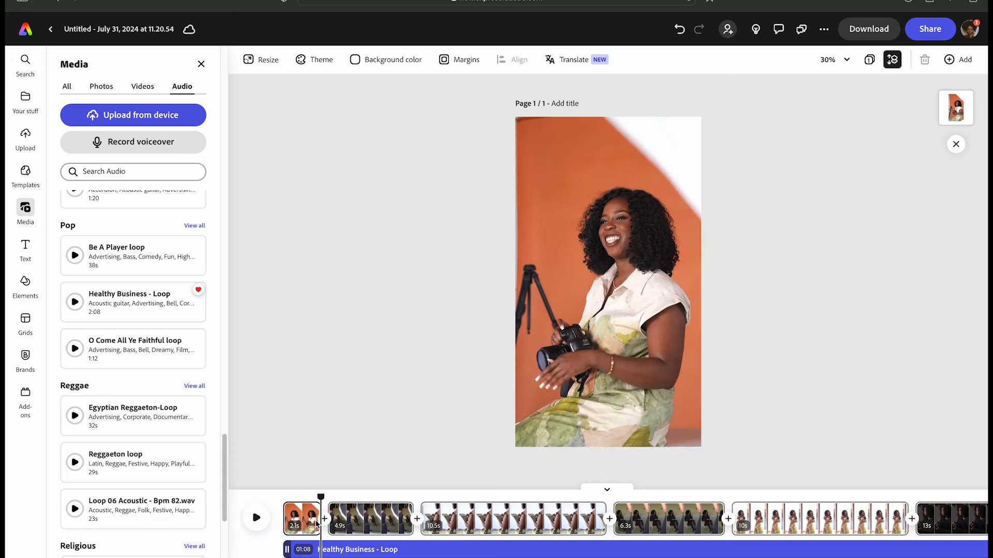
Play the reel from the start against the soundtrack and trim the end of the second scene to 2.8 s.
{"action": "left_click_drag", "start_coordinate": [319, 497], "coordinate": [270, 498]}
{"action": "left_click", "coordinate": [256, 517]}
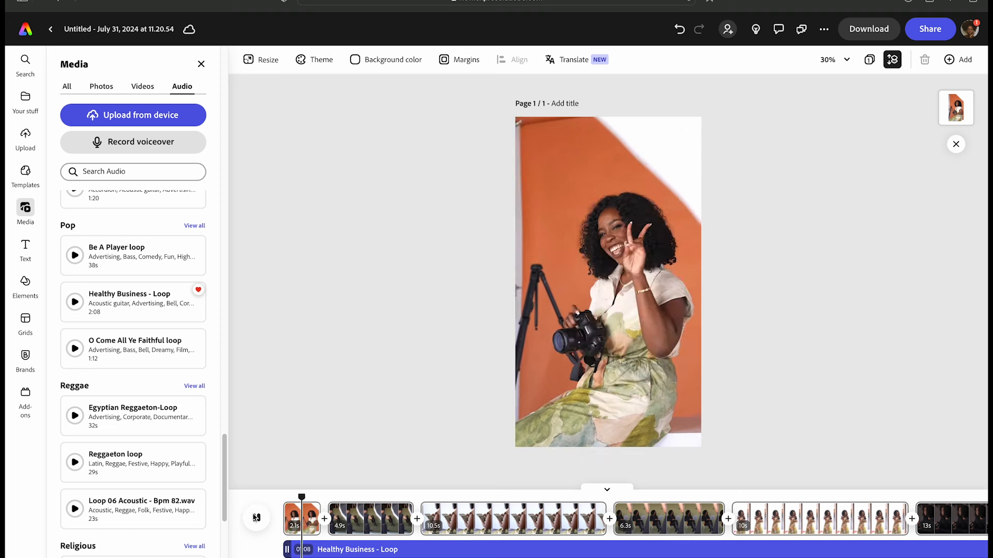
{"action": "left_click", "coordinate": [256, 518]}
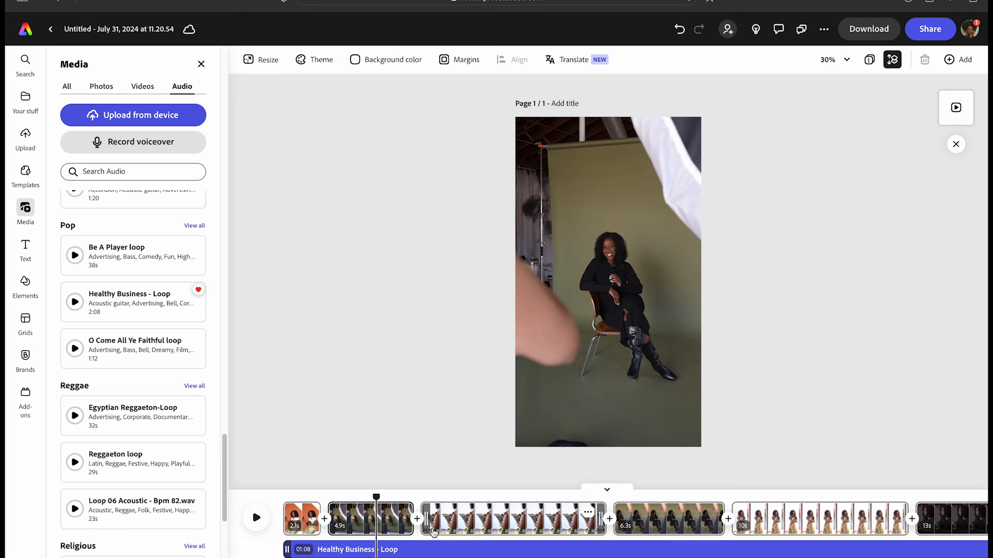
{"action": "left_click_drag", "start_coordinate": [388, 521], "coordinate": [370, 526]}
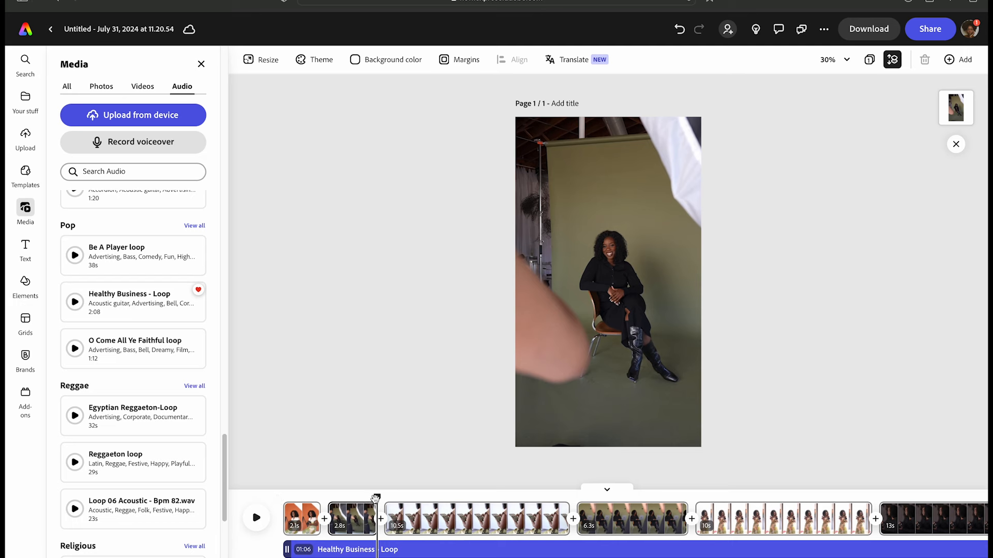
Play into the third scene with the tablet and trim its end to 4.8 s.
{"action": "left_click", "coordinate": [256, 518]}
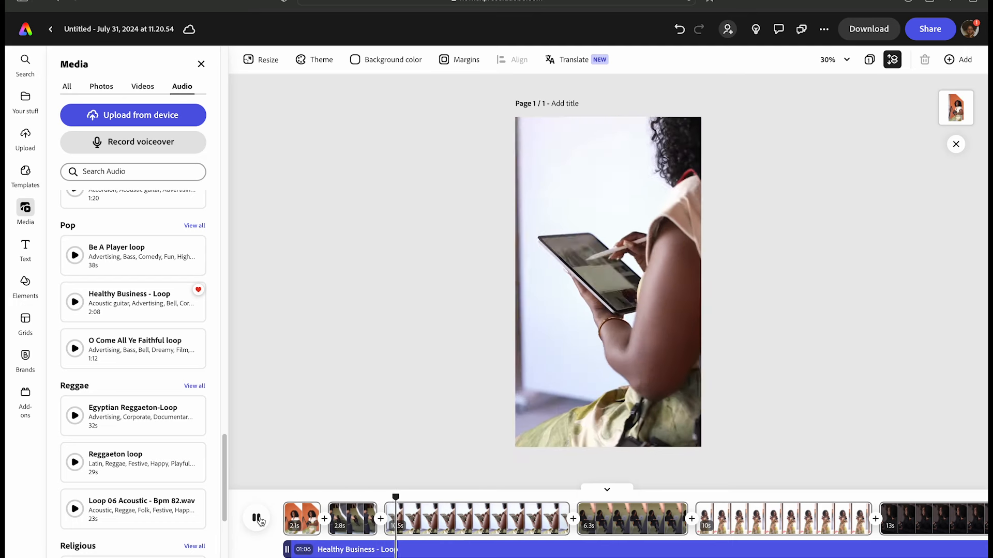
{"action": "left_click", "coordinate": [256, 520]}
{"action": "left_click", "coordinate": [254, 520]}
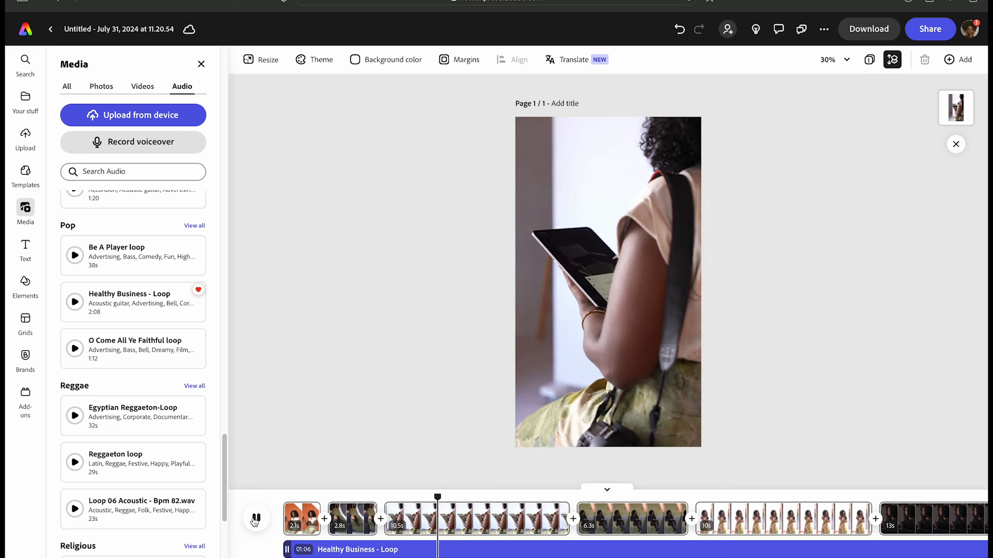
{"action": "left_click", "coordinate": [255, 519]}
{"action": "left_click_drag", "start_coordinate": [564, 524], "coordinate": [468, 523]}
Play on with the music and trim the ends of the fourth and fifth scenes to 2.1 s each.
{"action": "left_click", "coordinate": [256, 516]}
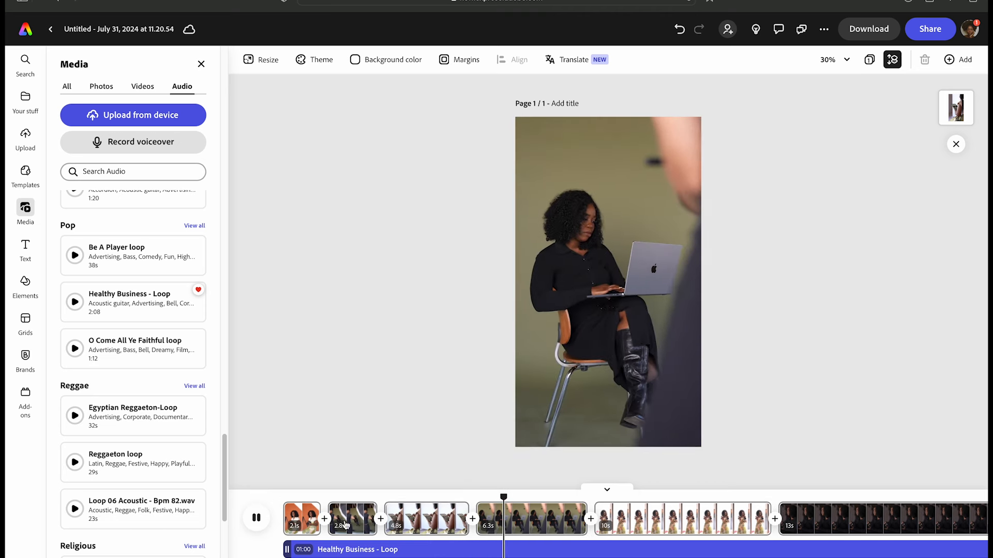
{"action": "left_click_drag", "start_coordinate": [586, 523], "coordinate": [512, 524]}
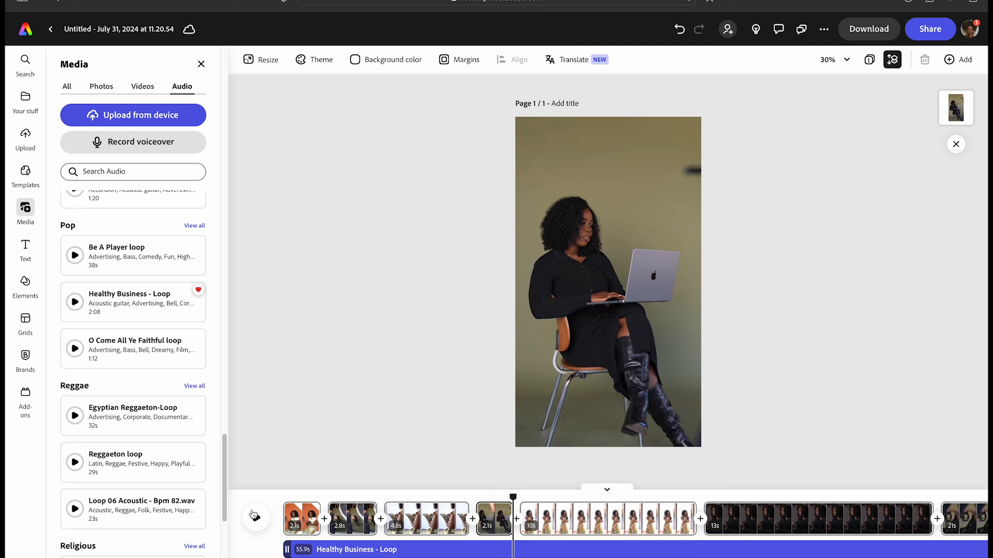
{"action": "left_click", "coordinate": [254, 517]}
{"action": "left_click", "coordinate": [256, 516]}
{"action": "left_click_drag", "start_coordinate": [694, 518], "coordinate": [556, 519]}
Trim the start of the dark sixth scene to leave 4 s, then shorten its end to leave 2.6 s.
{"action": "left_click", "coordinate": [255, 517]}
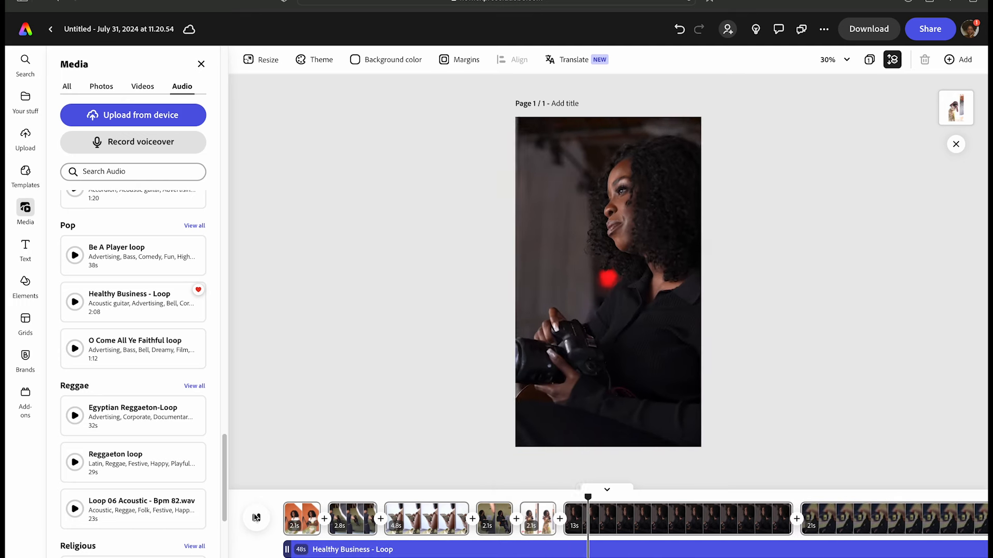
{"action": "left_click", "coordinate": [256, 518]}
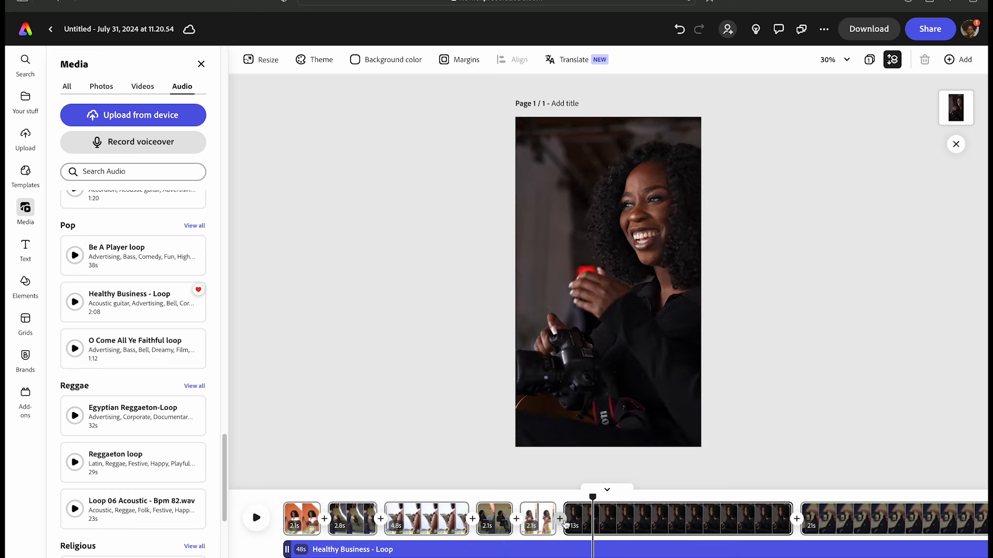
{"action": "left_click_drag", "start_coordinate": [565, 520], "coordinate": [721, 525]}
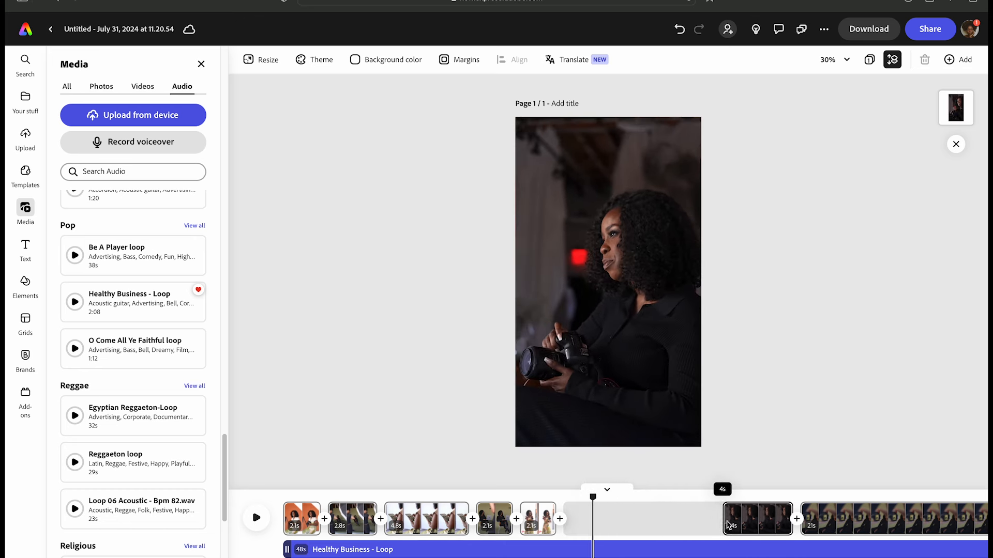
{"action": "left_click_drag", "start_coordinate": [564, 496], "coordinate": [535, 497]}
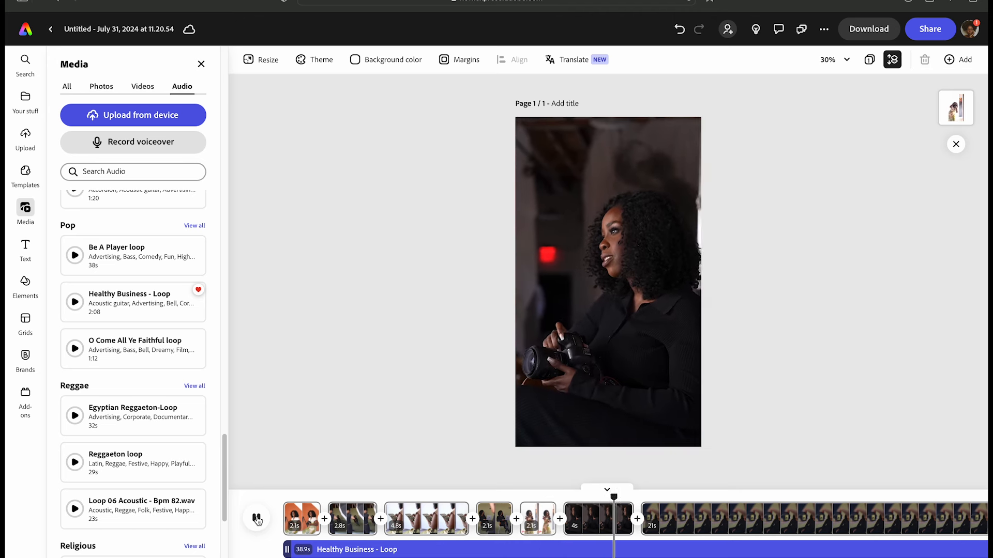
{"action": "left_click", "coordinate": [608, 523]}
{"action": "left_click_drag", "start_coordinate": [628, 519], "coordinate": [603, 519]}
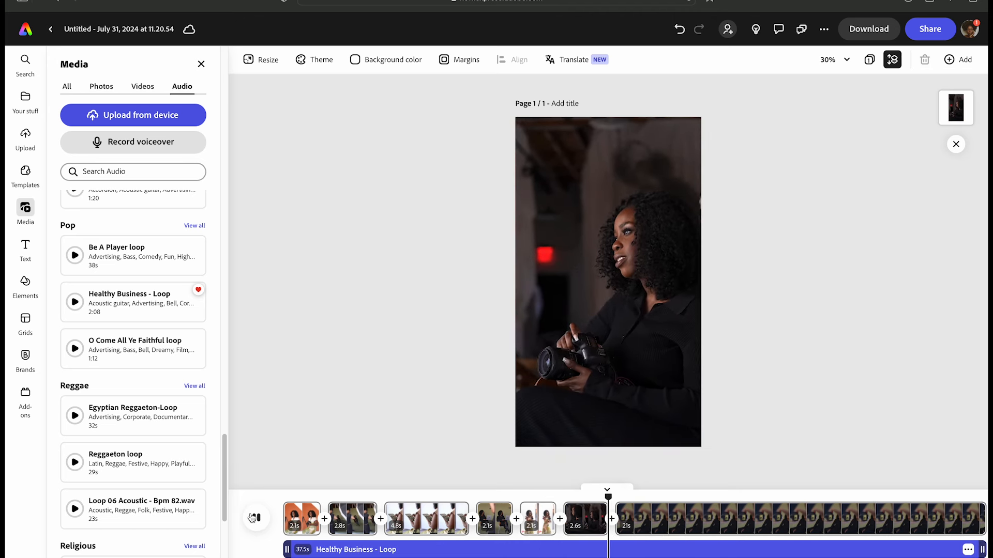
Trim the last scene to 3.8 s, replay the reel from the start and shorten that scene's end to 2.6 s.
{"action": "left_click", "coordinate": [252, 518]}
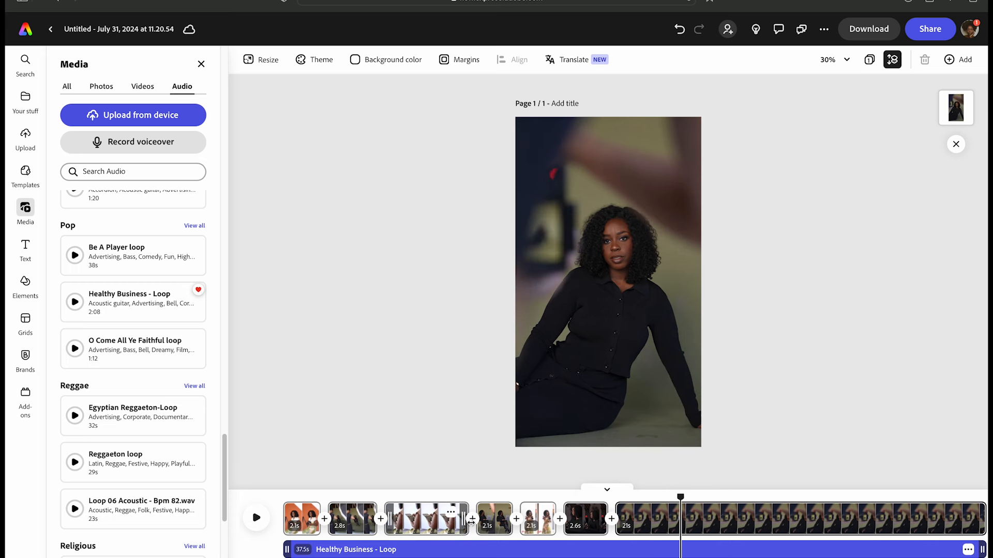
{"action": "left_click_drag", "start_coordinate": [836, 534], "coordinate": [257, 500]}
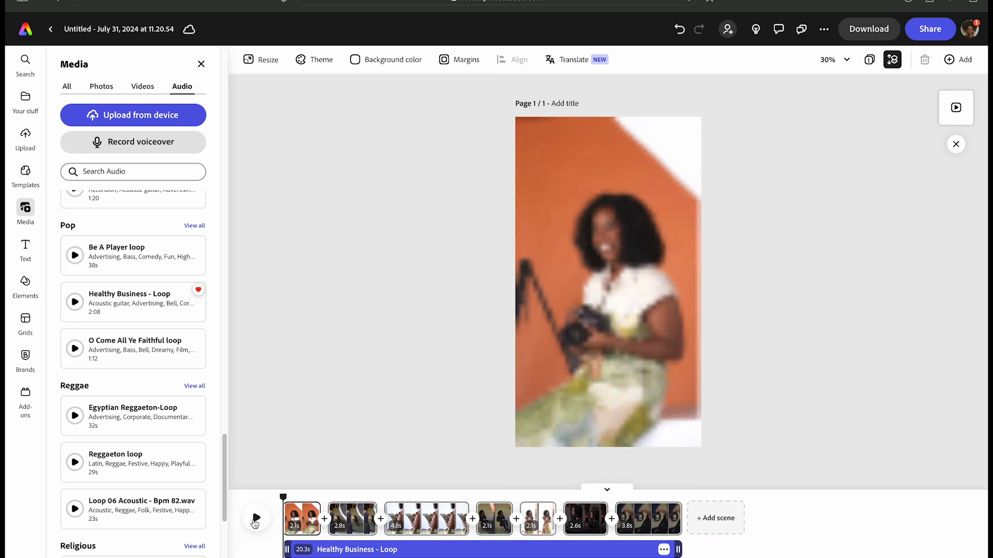
{"action": "left_click", "coordinate": [256, 518]}
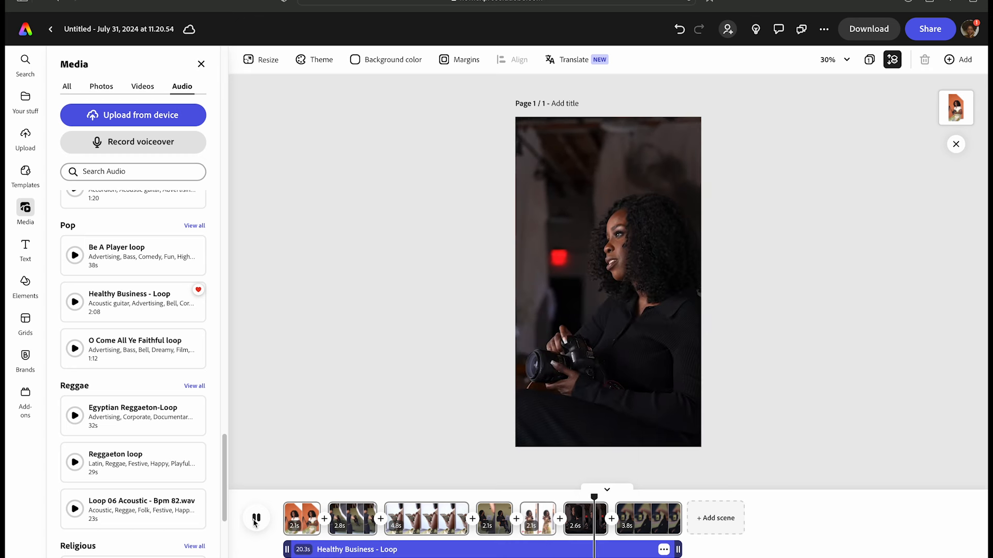
{"action": "left_click", "coordinate": [255, 518]}
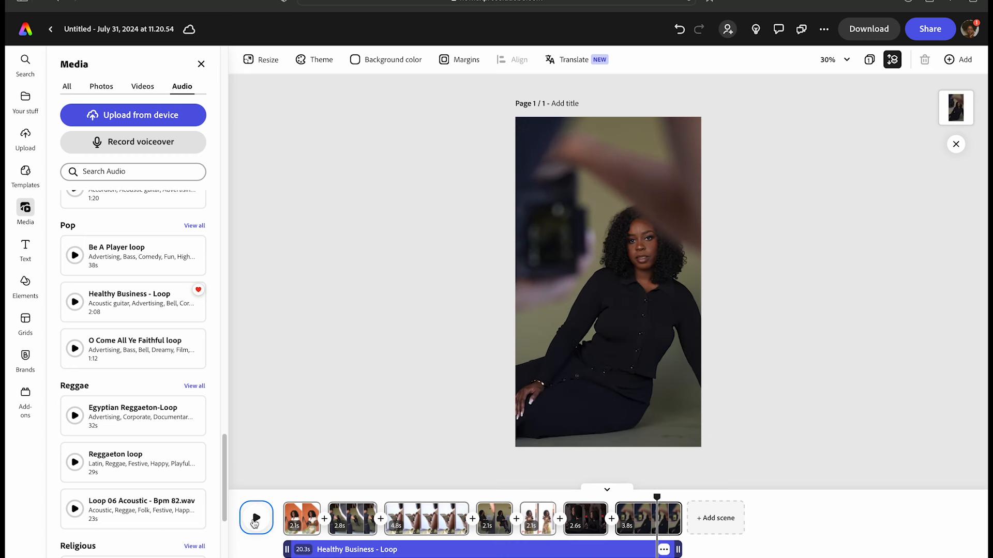
{"action": "left_click_drag", "start_coordinate": [681, 518], "coordinate": [658, 519]}
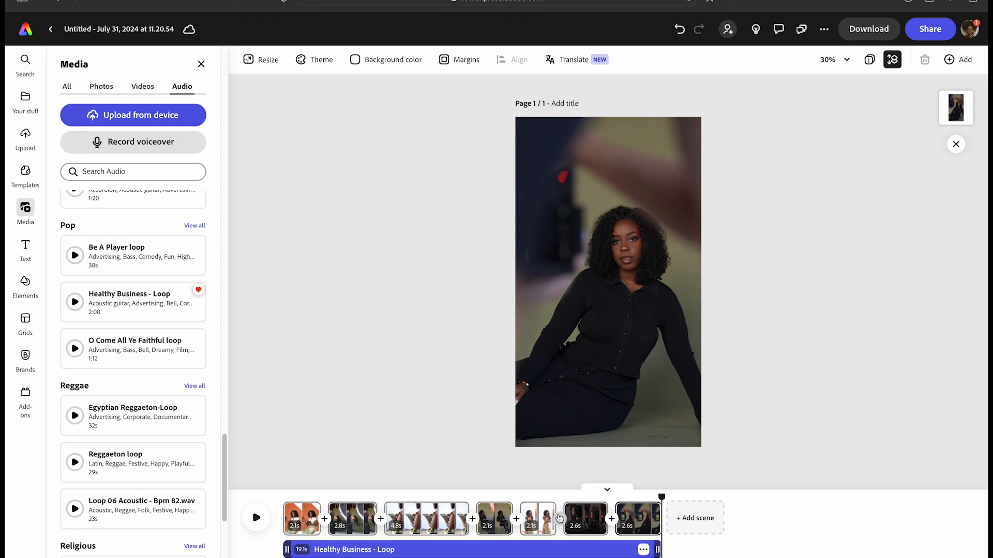
Replay the reel up to the laptop scene and trim the end of the third scene to 4.1 s.
{"action": "left_click", "coordinate": [264, 520]}
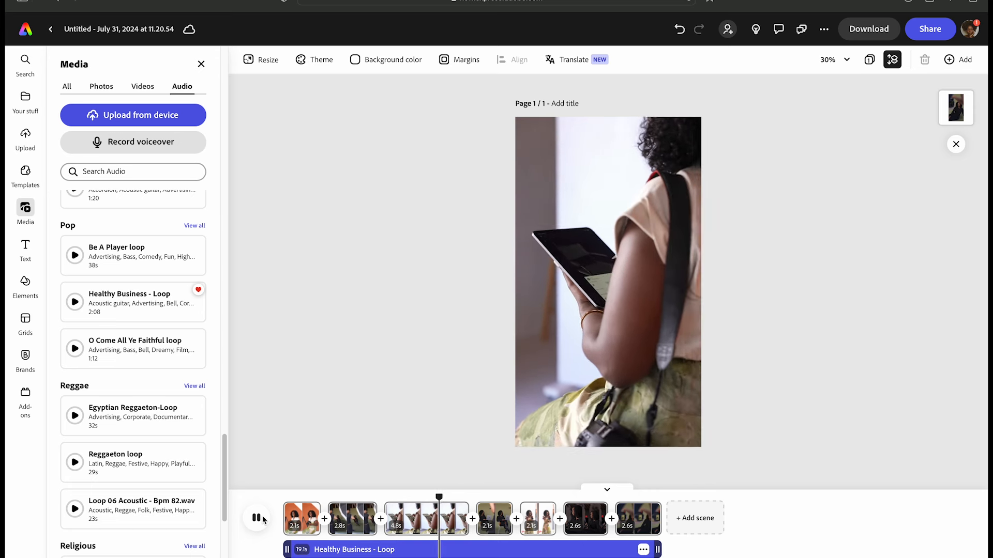
{"action": "left_click", "coordinate": [258, 518]}
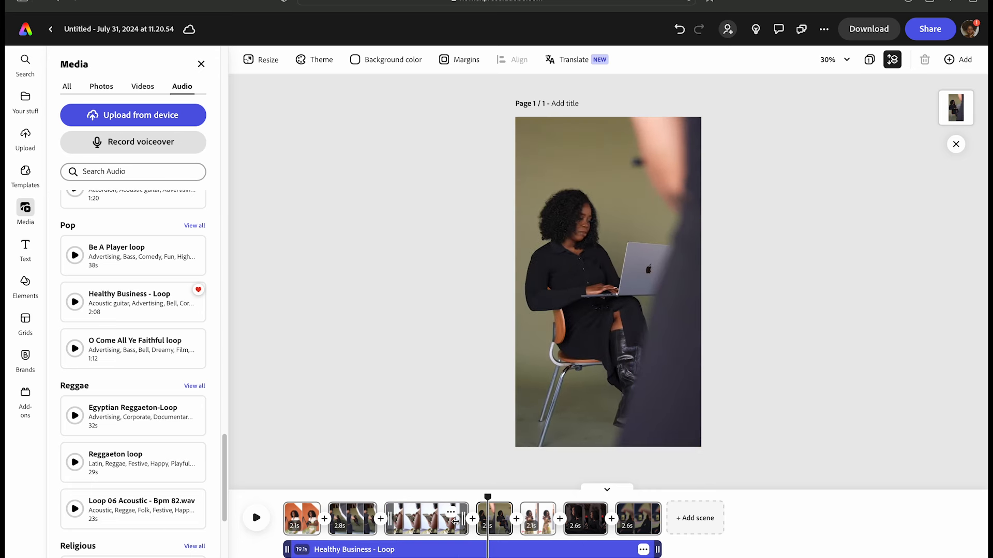
{"action": "left_click_drag", "start_coordinate": [463, 518], "coordinate": [455, 518]}
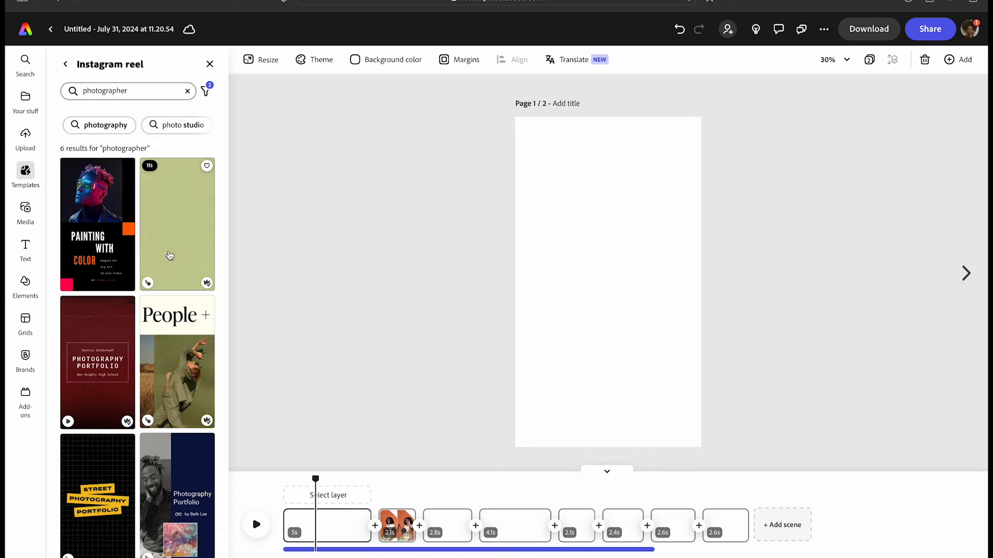
Preview the Green Portrait Photography Portfolio template, close it and play the template's scenes on page 2.
{"action": "left_click", "coordinate": [172, 232]}
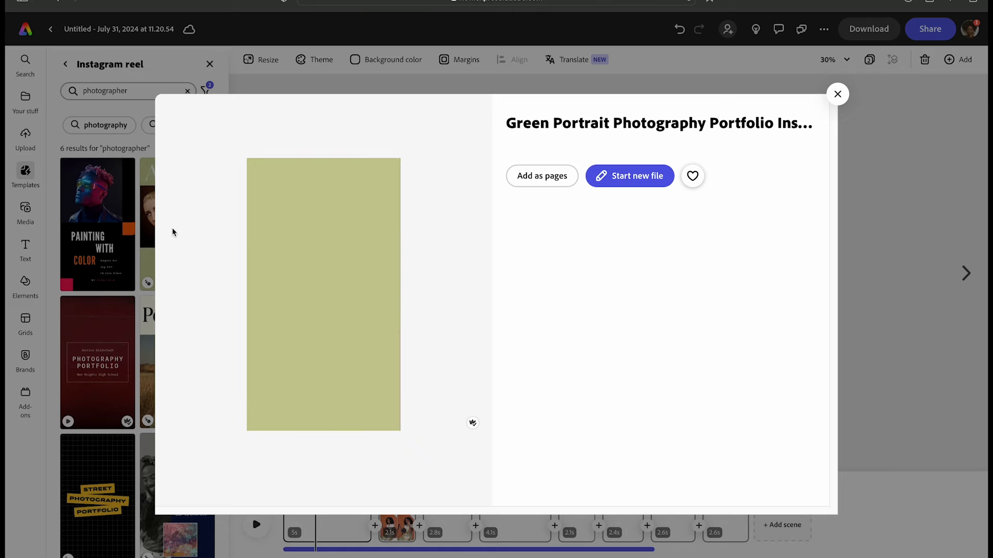
{"action": "left_click", "coordinate": [837, 94]}
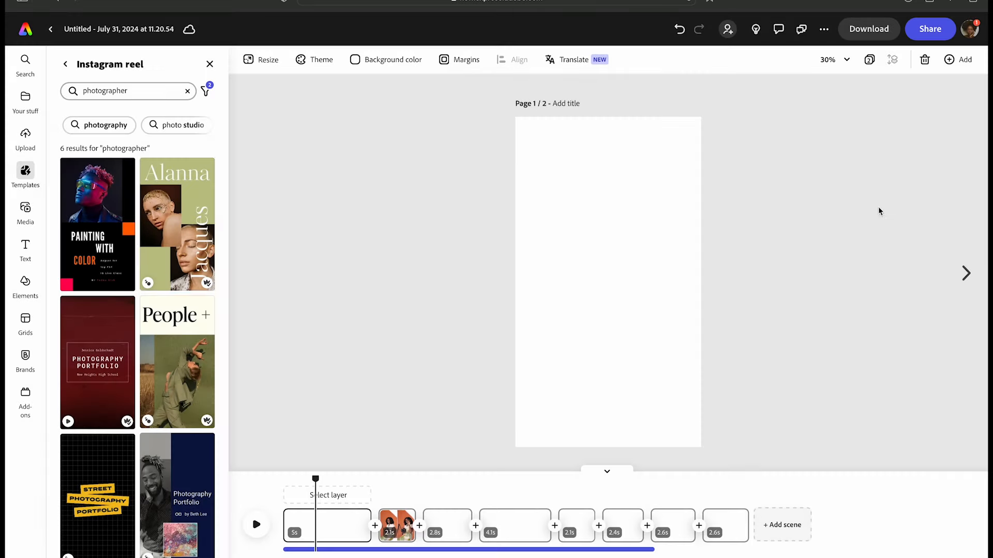
{"action": "left_click", "coordinate": [966, 273]}
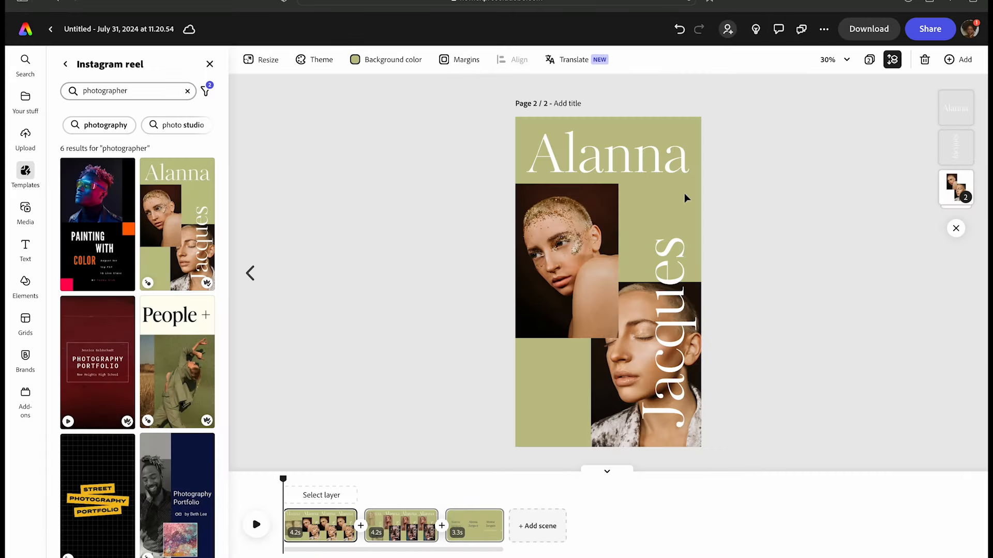
{"action": "left_click", "coordinate": [263, 533]}
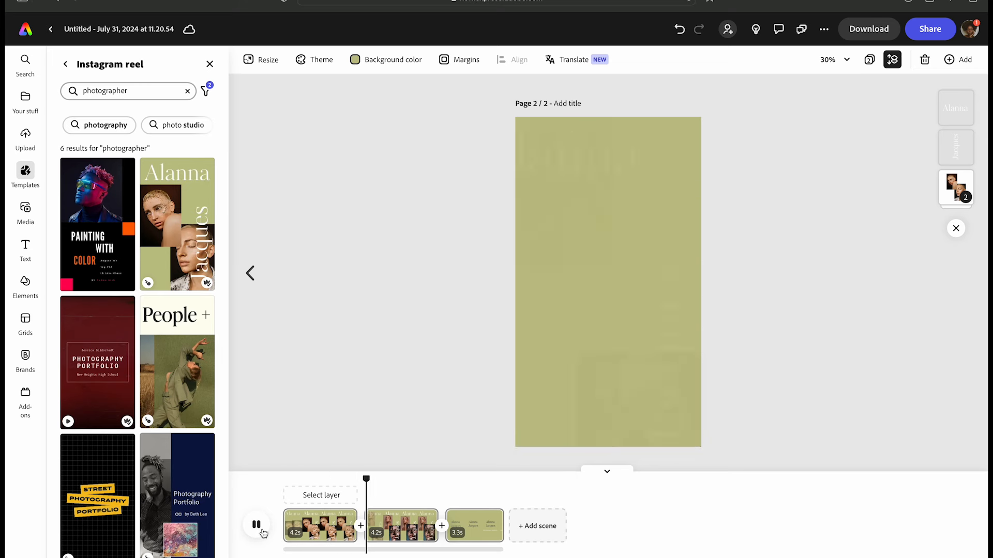
Copy all text and photos of the template's first scene on page 2 and paste them into page 1's blank 5 s opening scene.
{"action": "left_click", "coordinate": [539, 306]}
{"action": "key", "text": "ctrl+a"}
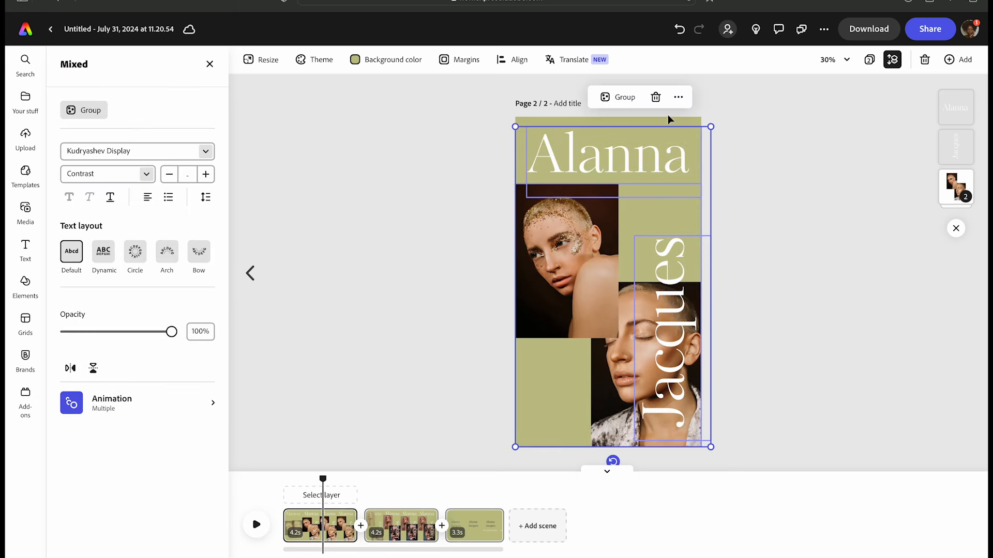
{"action": "left_click", "coordinate": [677, 99]}
{"action": "left_click", "coordinate": [695, 127]}
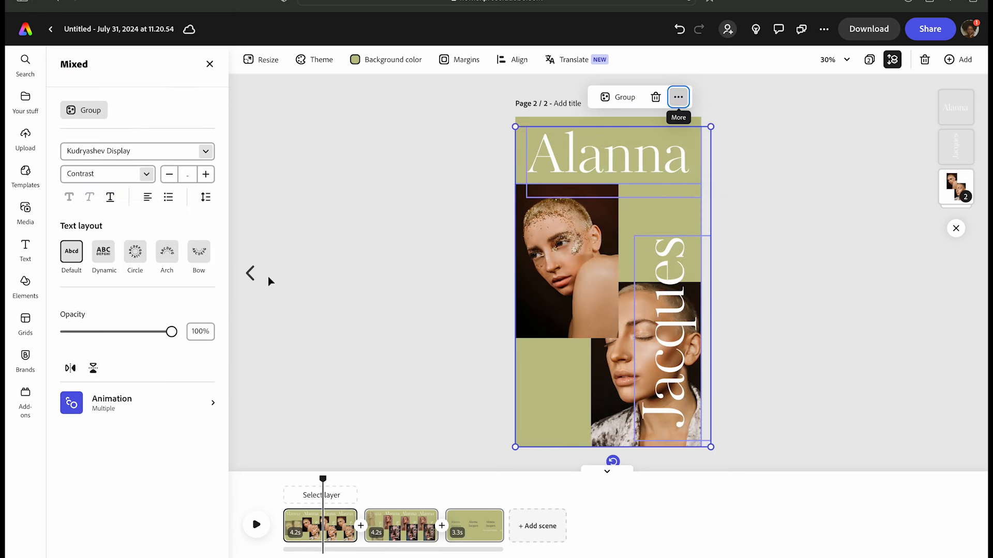
{"action": "left_click", "coordinate": [250, 273]}
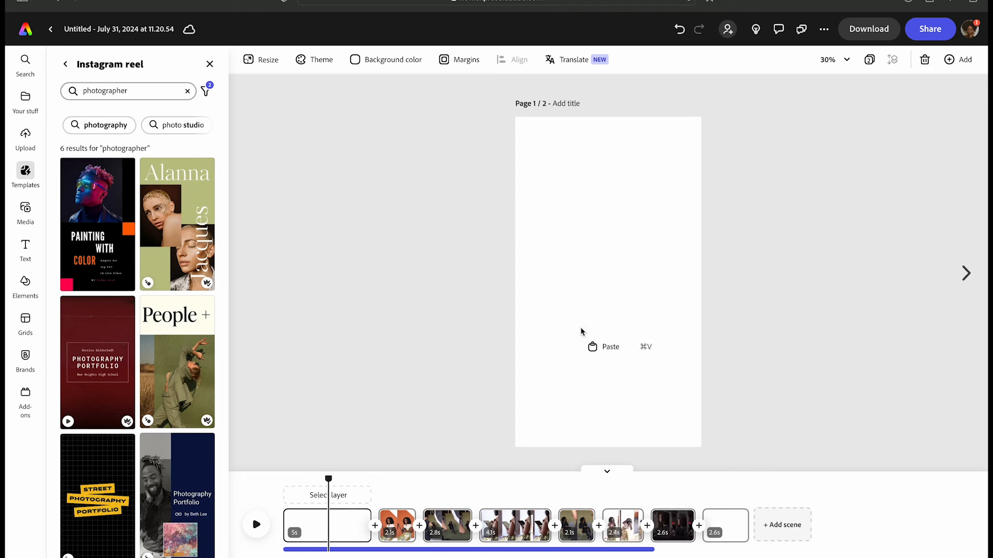
{"action": "left_click", "coordinate": [602, 347]}
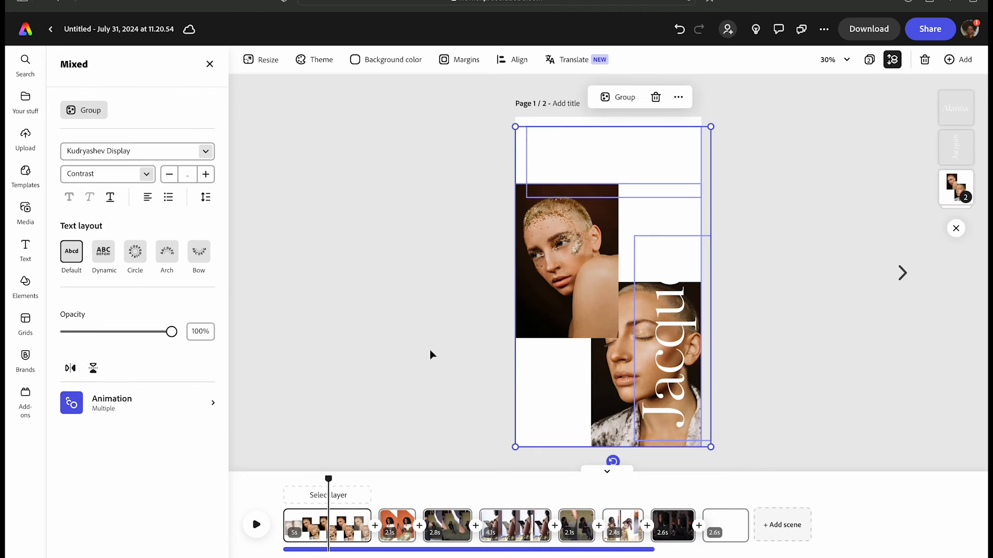
{"action": "left_click", "coordinate": [430, 355]}
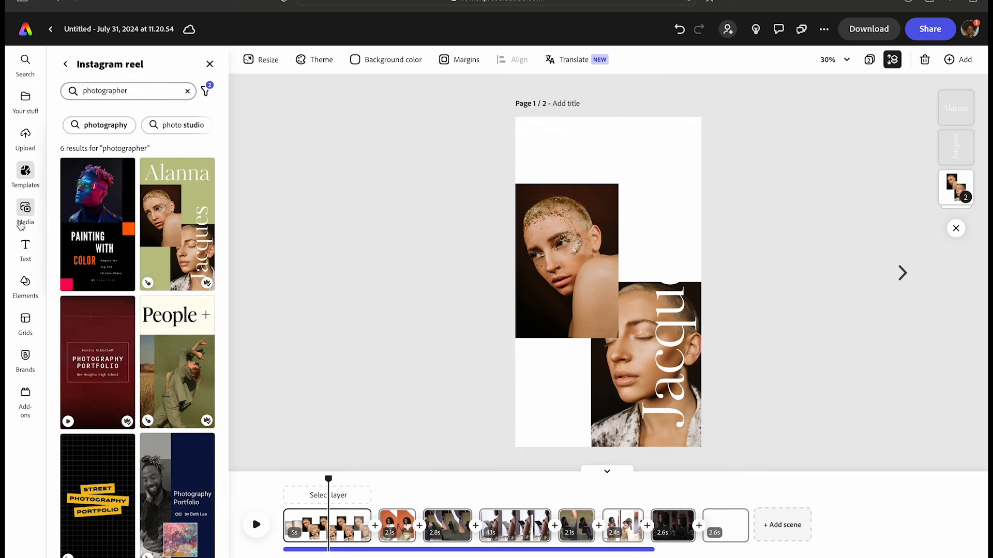
Try to choose a custom green background colour for the opening scene.
{"action": "left_click", "coordinate": [621, 165]}
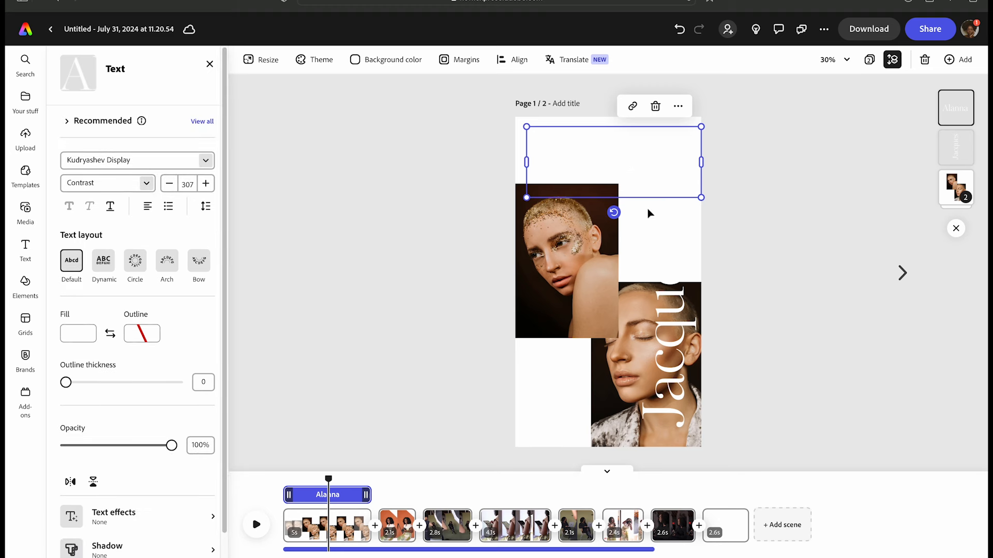
{"action": "left_click", "coordinate": [563, 362]}
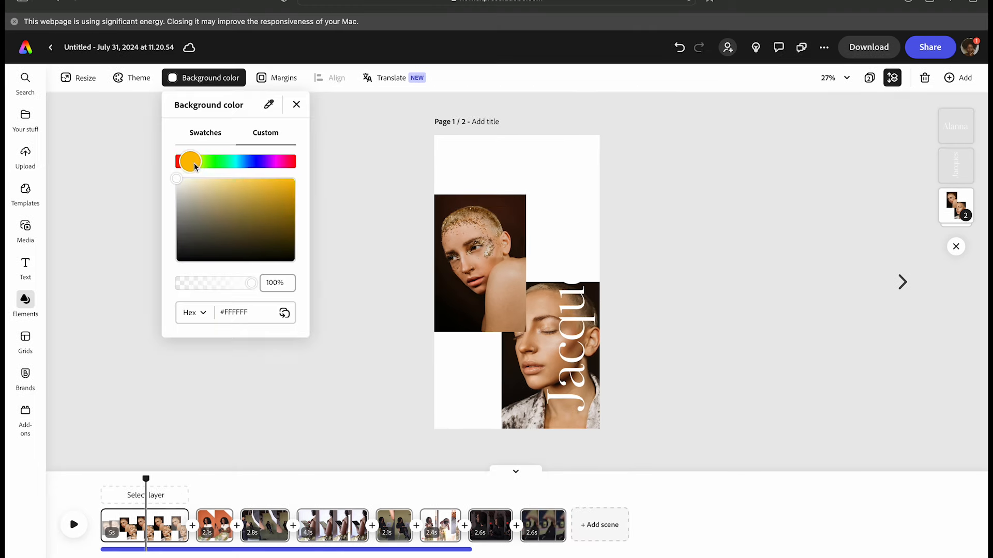
{"action": "left_click_drag", "start_coordinate": [193, 165], "coordinate": [224, 165]}
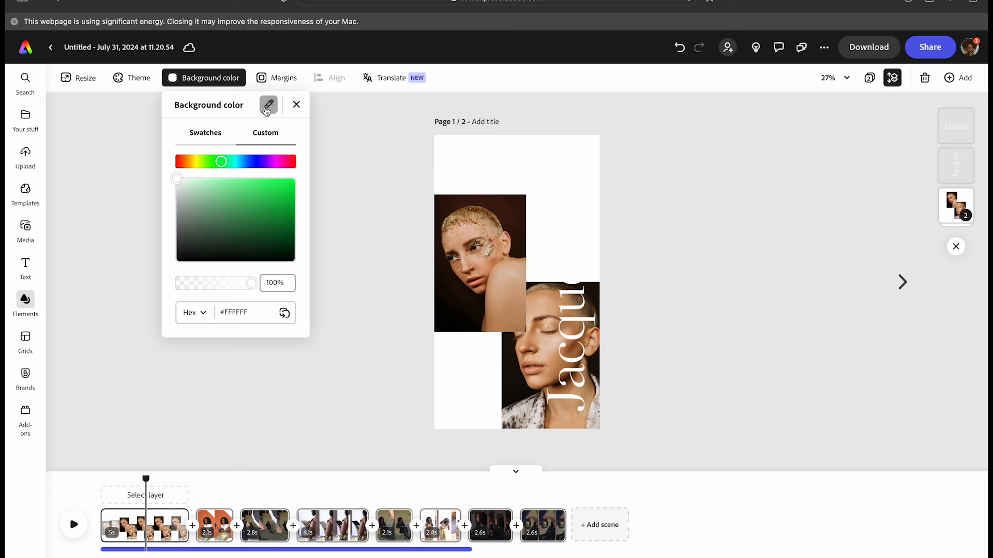
{"action": "left_click", "coordinate": [266, 109]}
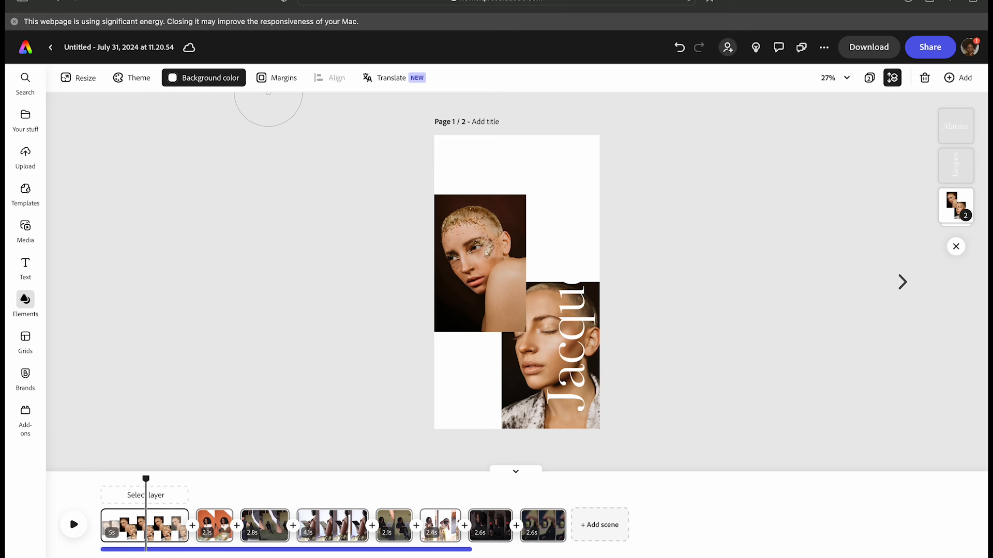
{"action": "left_click", "coordinate": [209, 108]}
Sample the green studio backdrop in the third scene as that scene's background colour and open the opening scene's background colour settings.
{"action": "left_click", "coordinate": [261, 541]}
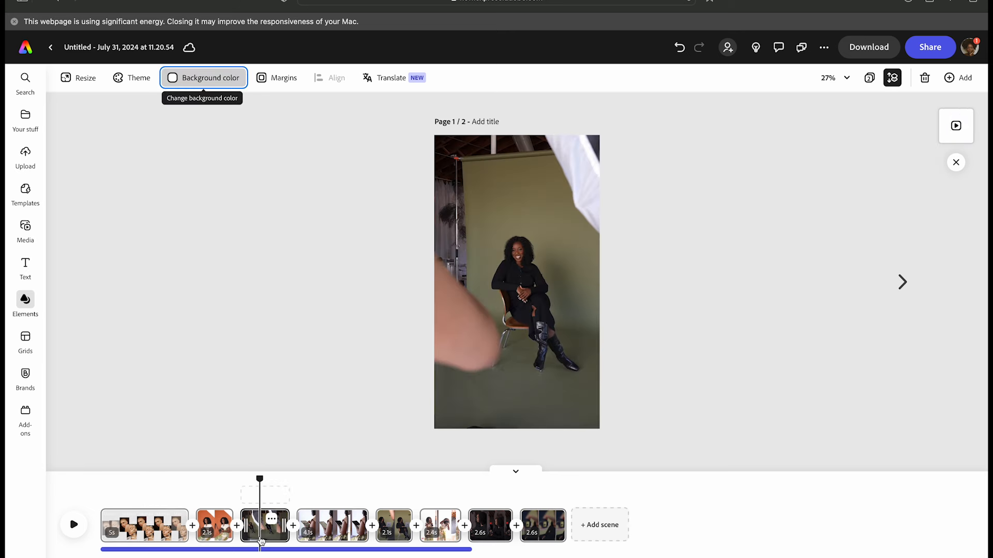
{"action": "left_click", "coordinate": [218, 87]}
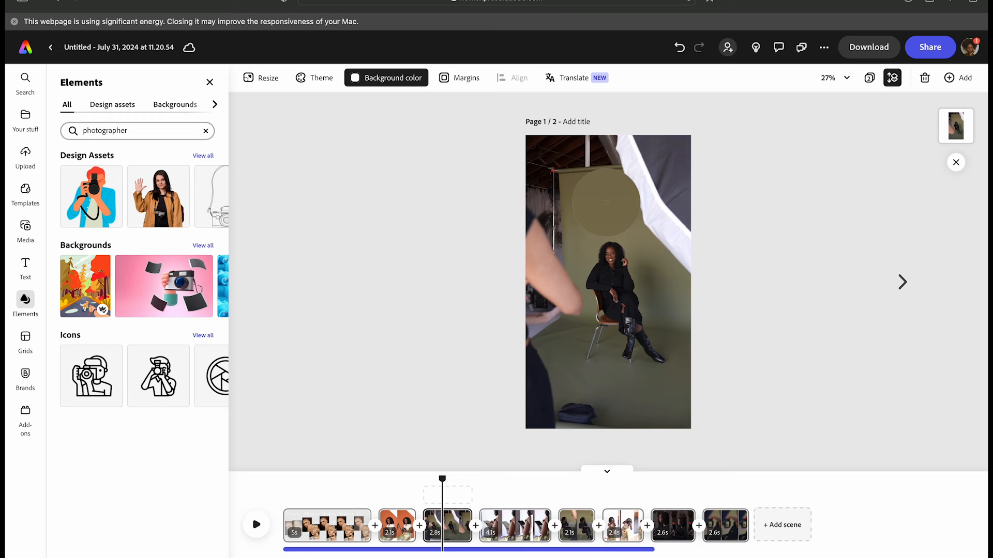
{"action": "left_click", "coordinate": [597, 213]}
{"action": "left_click", "coordinate": [336, 543]}
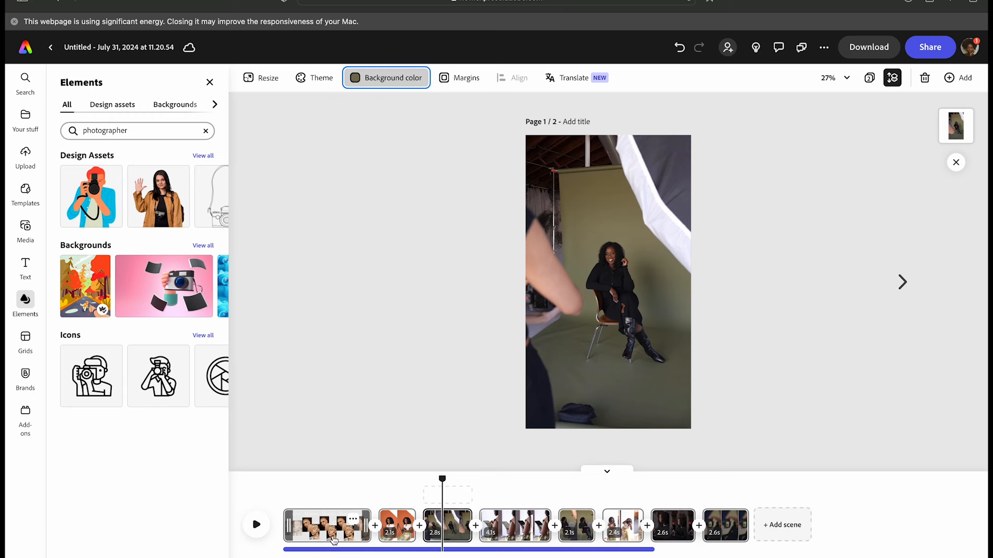
{"action": "left_click", "coordinate": [333, 541]}
{"action": "left_click", "coordinate": [364, 79]}
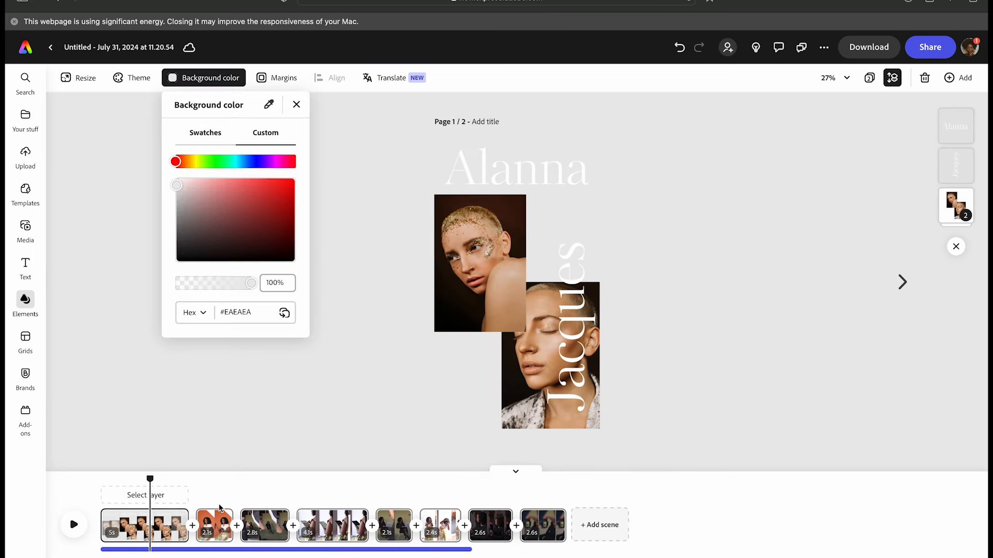
Copy the hex code of the third scene's sampled green background colour and close the colour settings.
{"action": "left_click", "coordinate": [249, 539]}
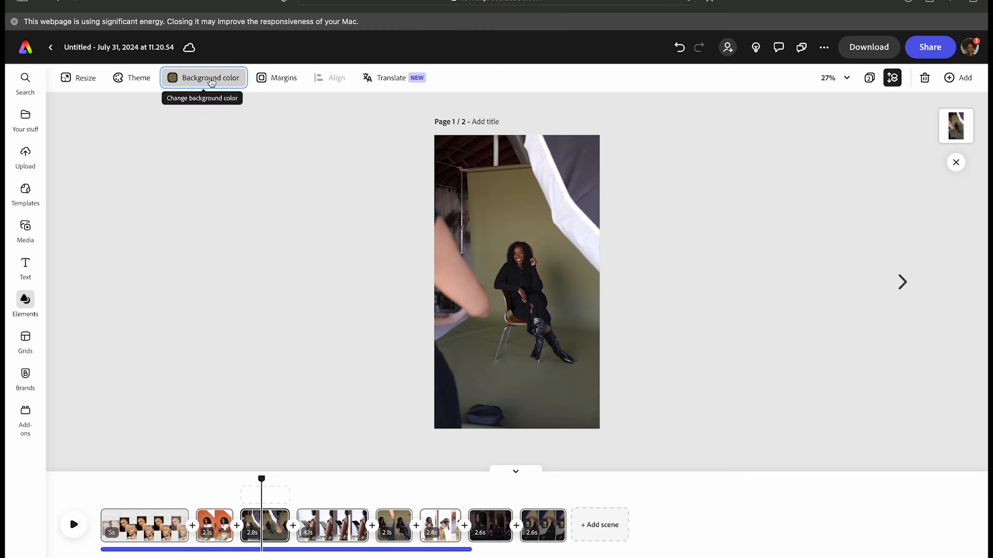
{"action": "left_click", "coordinate": [209, 80]}
{"action": "right_click", "coordinate": [419, 313]}
{"action": "left_click", "coordinate": [415, 314]}
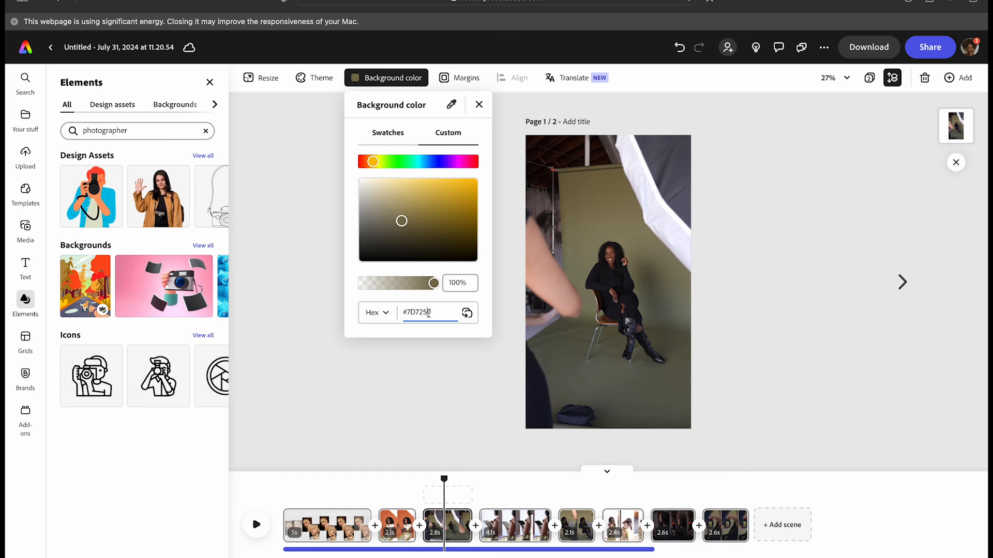
{"action": "right_click", "coordinate": [427, 313]}
{"action": "left_click", "coordinate": [444, 376]}
{"action": "left_click", "coordinate": [381, 417]}
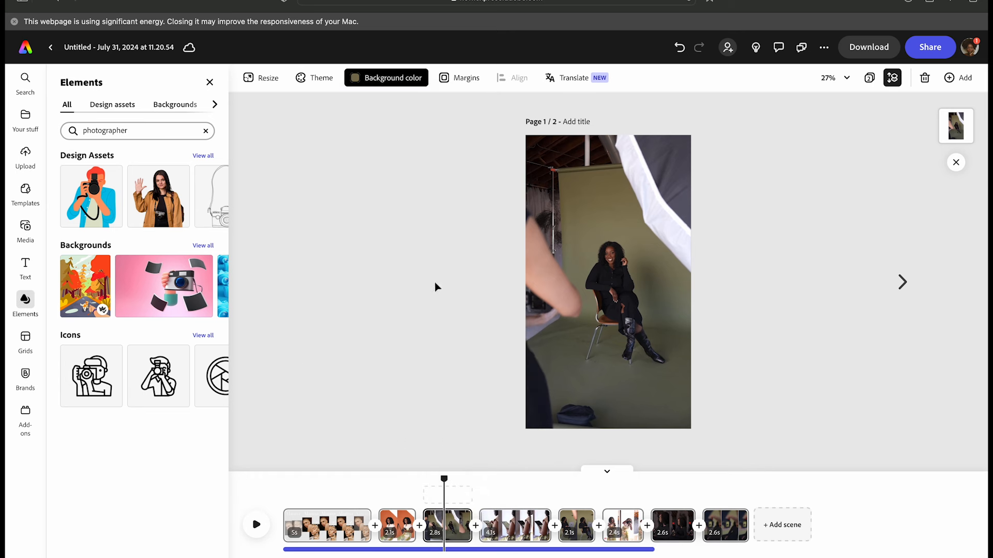
Replace the opening scene's background colour hex code with the copied green one.
{"action": "left_click", "coordinate": [327, 538]}
{"action": "left_click", "coordinate": [386, 78]}
{"action": "left_click", "coordinate": [265, 102]}
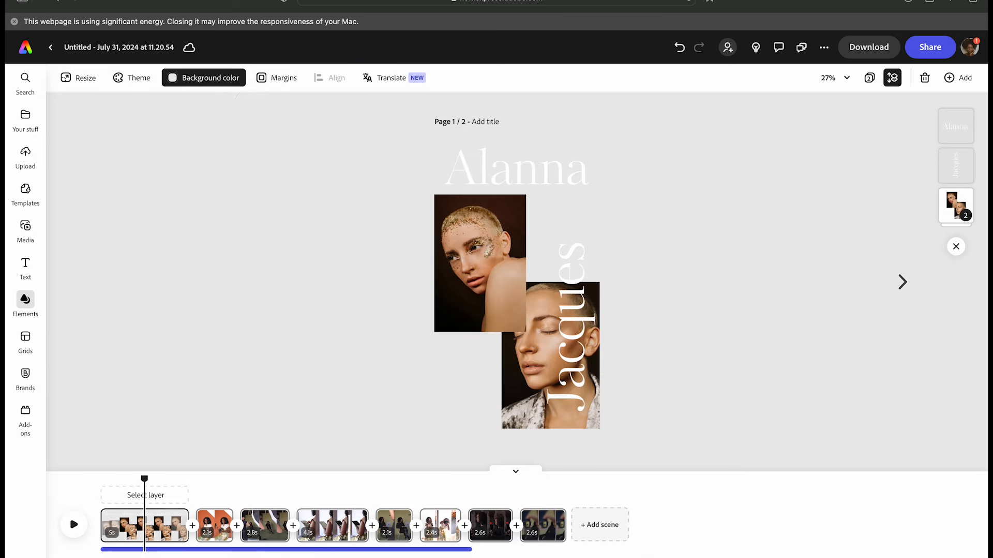
{"action": "left_click", "coordinate": [228, 84]}
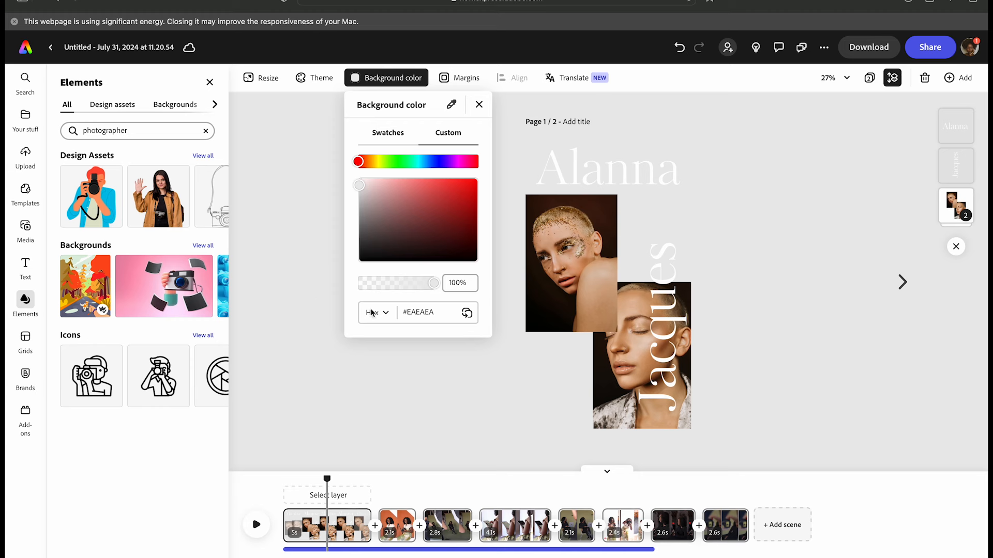
{"action": "right_click", "coordinate": [419, 313]}
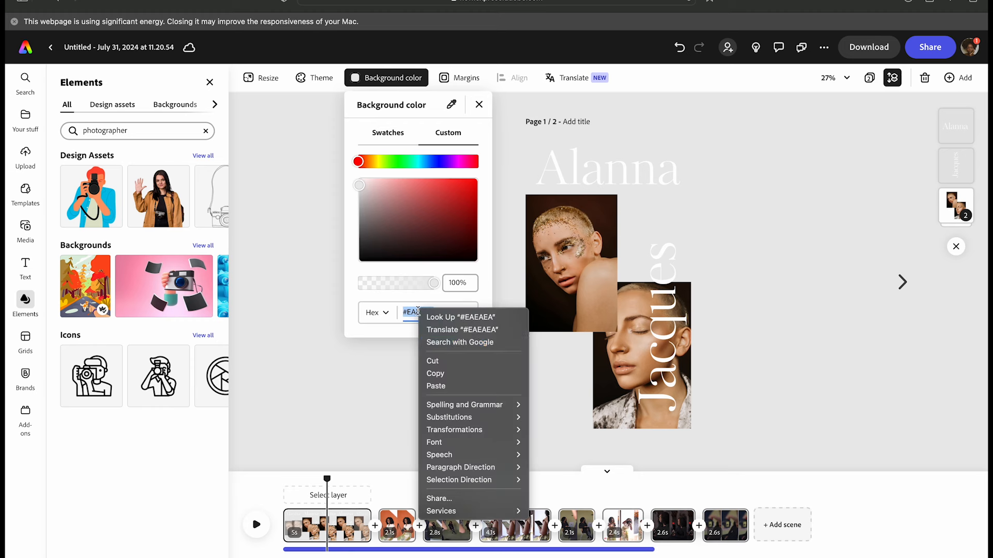
{"action": "left_click", "coordinate": [442, 387]}
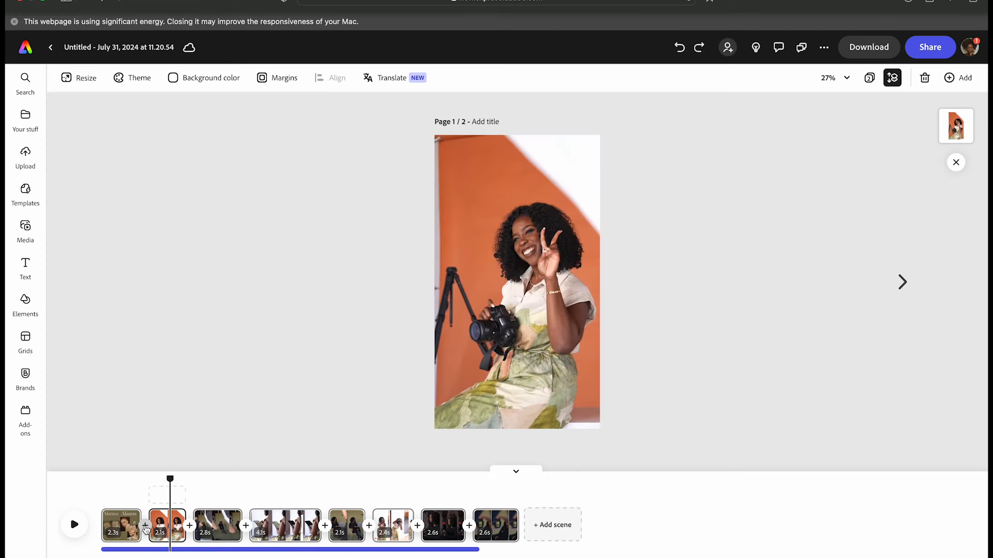
Try transitions after the opening scene, apply a 1 s Dip to black between the second and third scenes, and return the playhead to the start.
{"action": "left_click", "coordinate": [145, 526]}
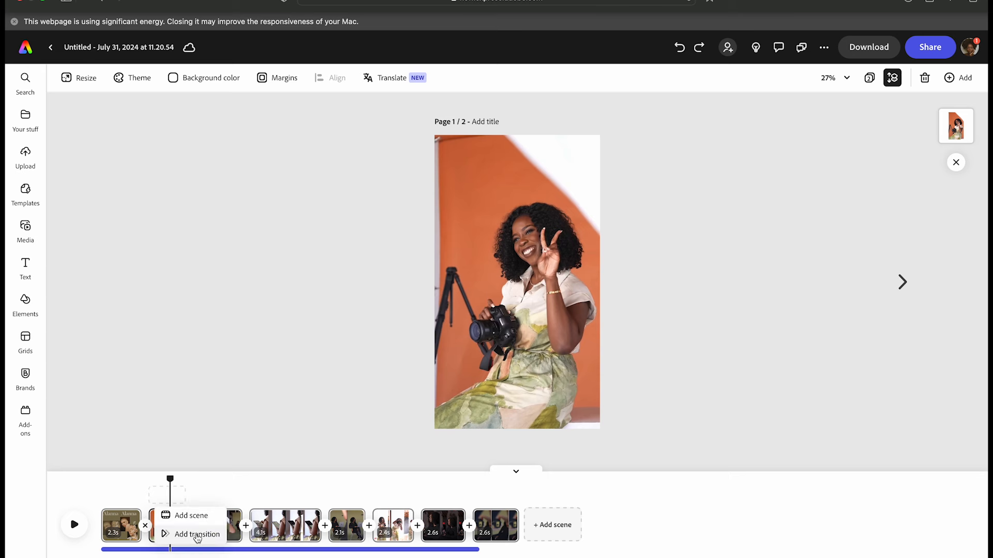
{"action": "left_click", "coordinate": [197, 535]}
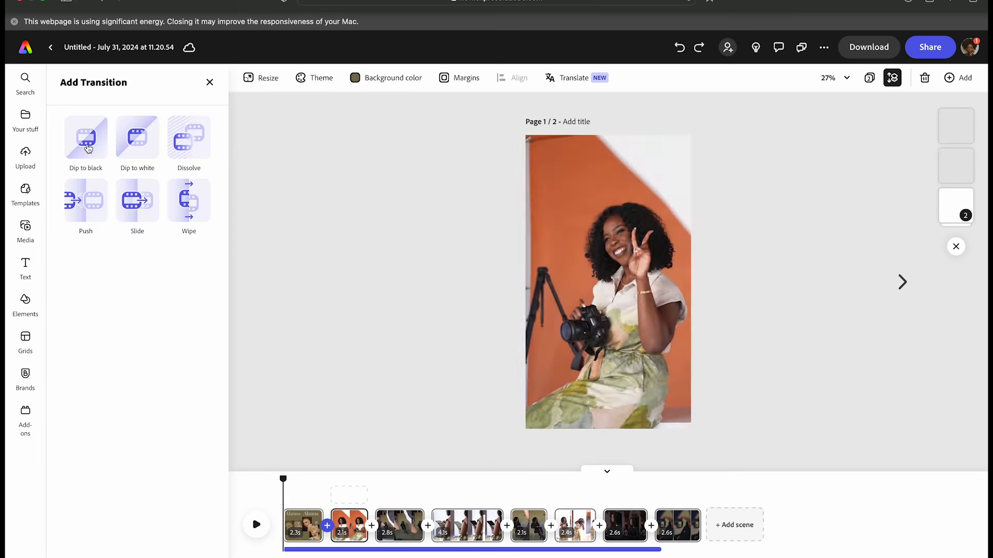
{"action": "left_click_drag", "start_coordinate": [298, 485], "coordinate": [331, 484]}
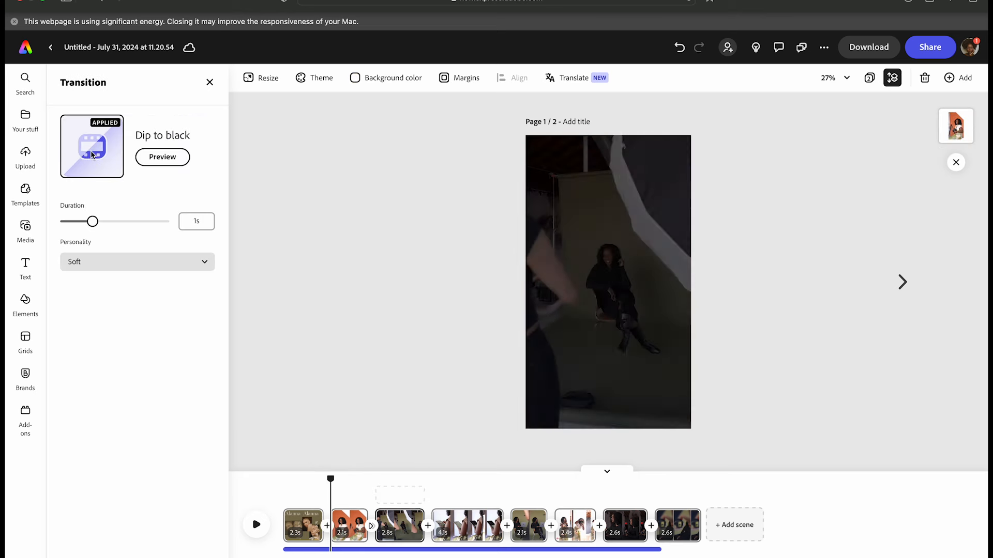
{"action": "left_click", "coordinate": [209, 82]}
{"action": "left_click_drag", "start_coordinate": [148, 481], "coordinate": [102, 479]}
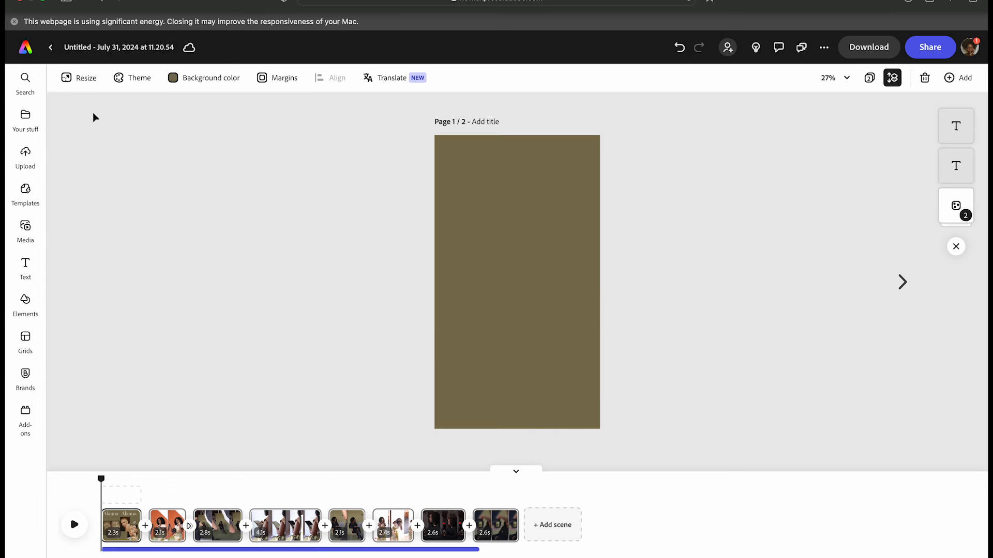
Add a 1 s Dissolve transition between the opening scene and the second scene and play the reel from the start.
{"action": "left_click", "coordinate": [145, 528]}
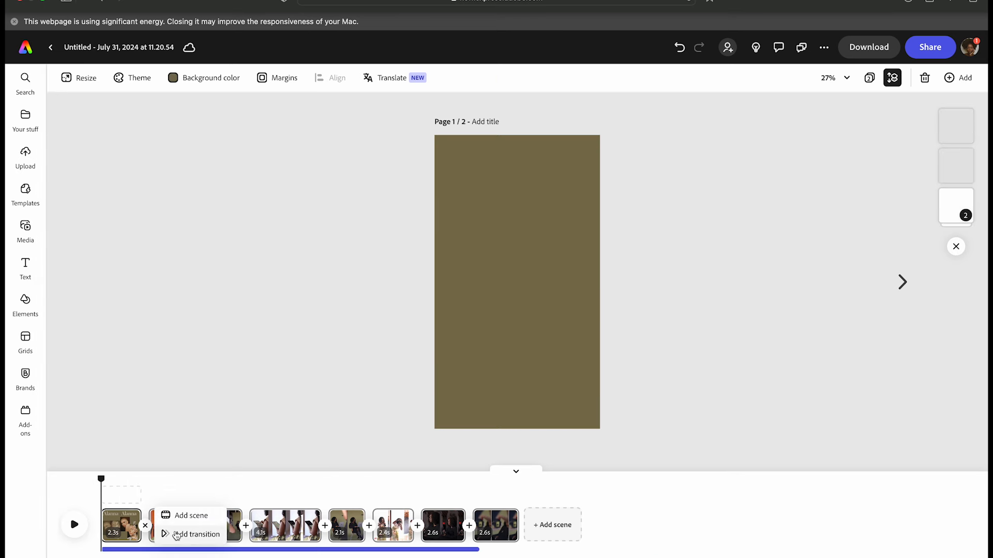
{"action": "left_click", "coordinate": [176, 535]}
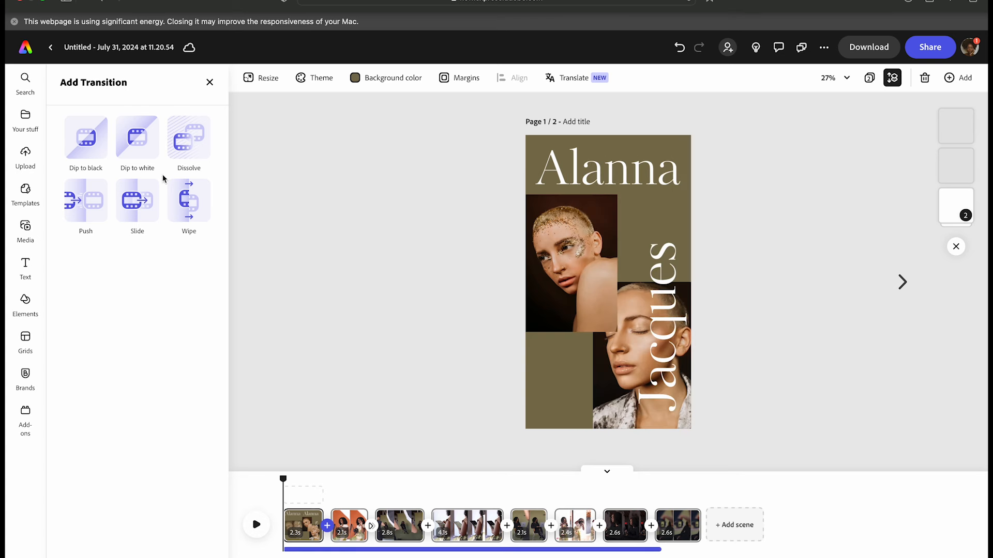
{"action": "left_click", "coordinate": [182, 145]}
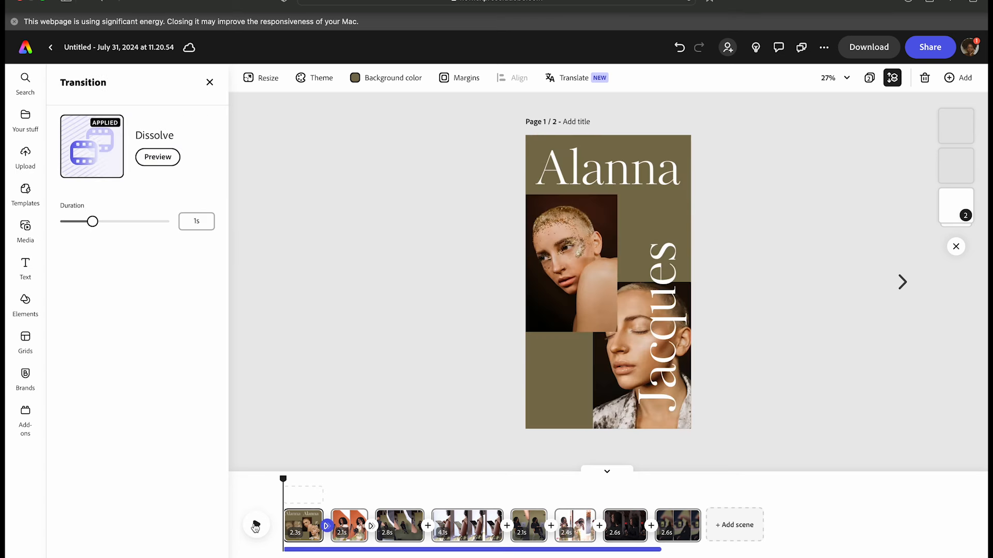
{"action": "left_click", "coordinate": [255, 526]}
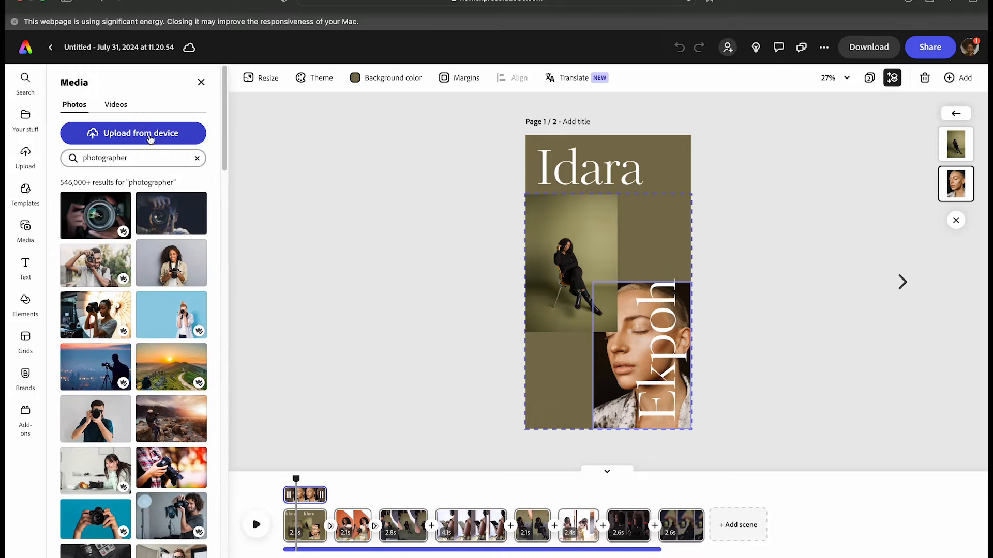
Browse the device for a replacement for the opening scene's lower portrait, previewing 3P4A4008-Edit.jpg and moving on to the next image.
{"action": "left_click", "coordinate": [149, 135]}
{"action": "left_click", "coordinate": [402, 290]}
{"action": "key", "text": "space"}
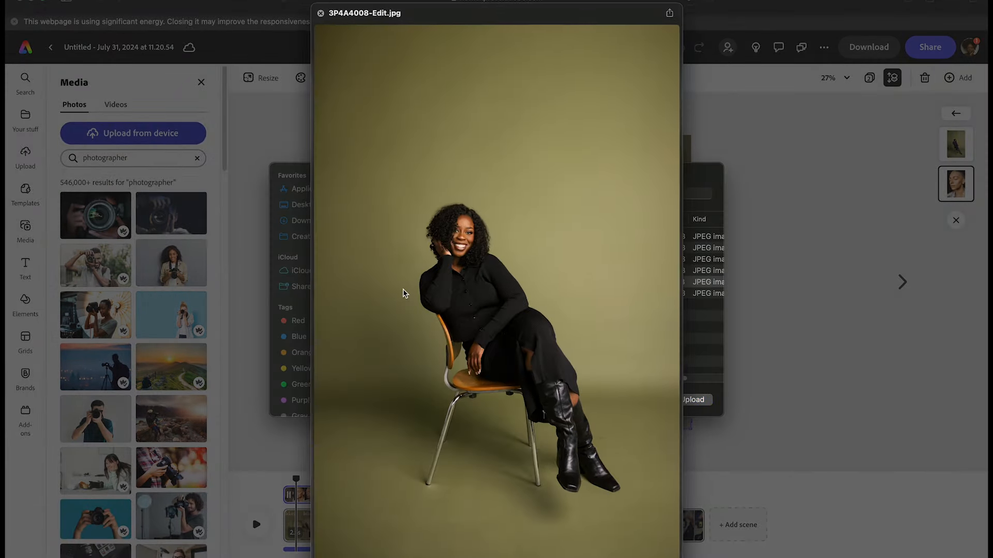
{"action": "key", "text": "Down"}
{"action": "key", "text": "space"}
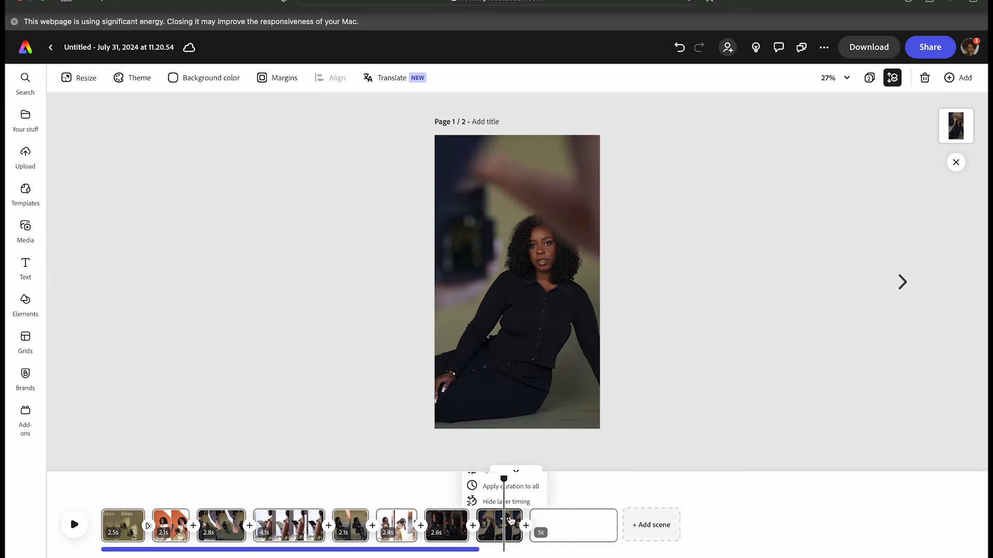
Delete the clip scene just before the blank 5 s closing scene and show the template's third scene on page 2.
{"action": "left_click", "coordinate": [507, 534]}
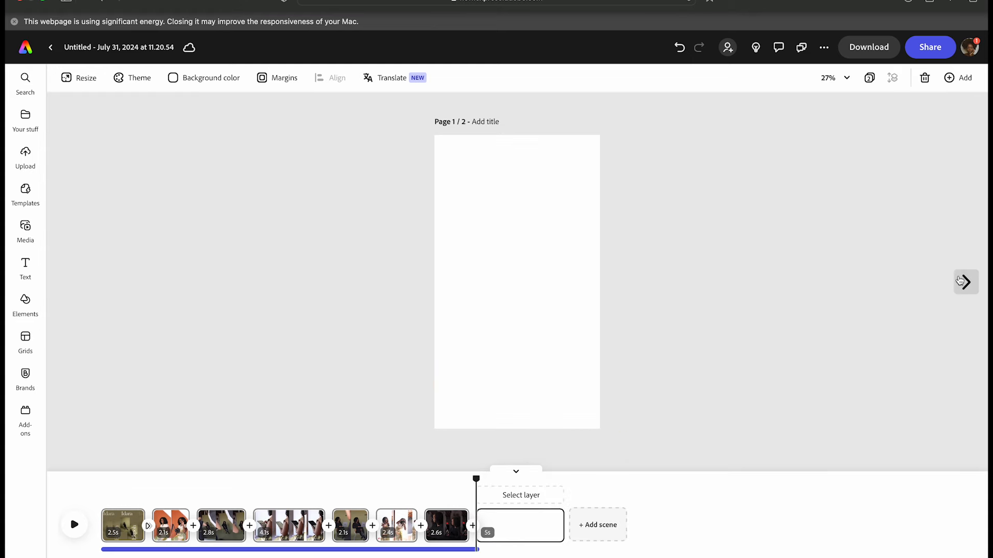
{"action": "left_click", "coordinate": [961, 282]}
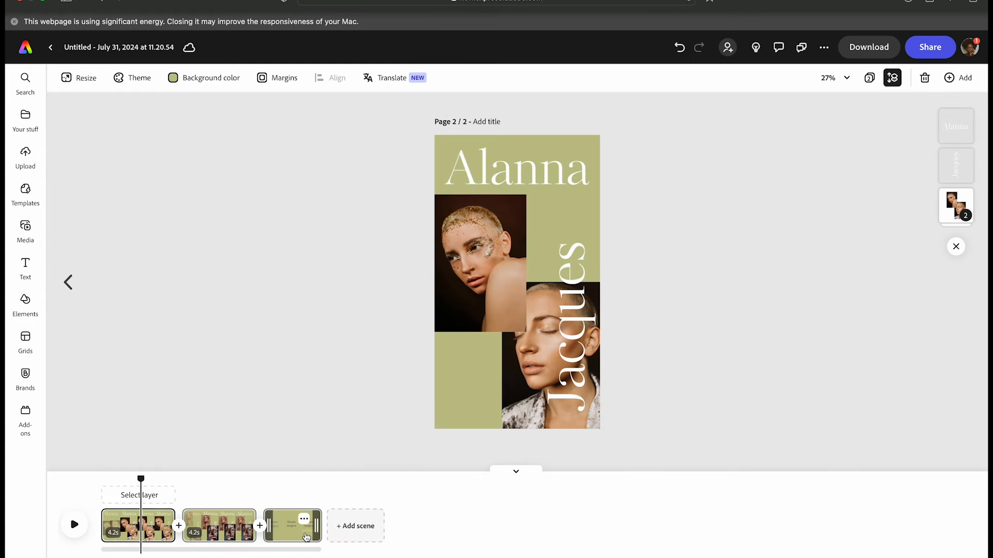
{"action": "left_click", "coordinate": [296, 538]}
{"action": "left_click", "coordinate": [234, 534]}
{"action": "left_click", "coordinate": [285, 538]}
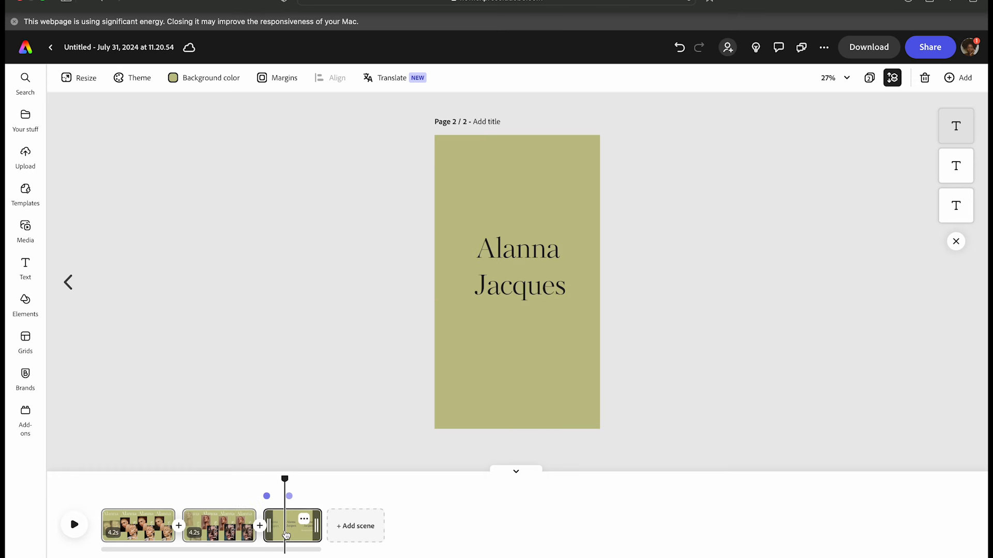
Copy all the text elements of the template's third scene and return to page 1.
{"action": "left_click", "coordinate": [476, 334]}
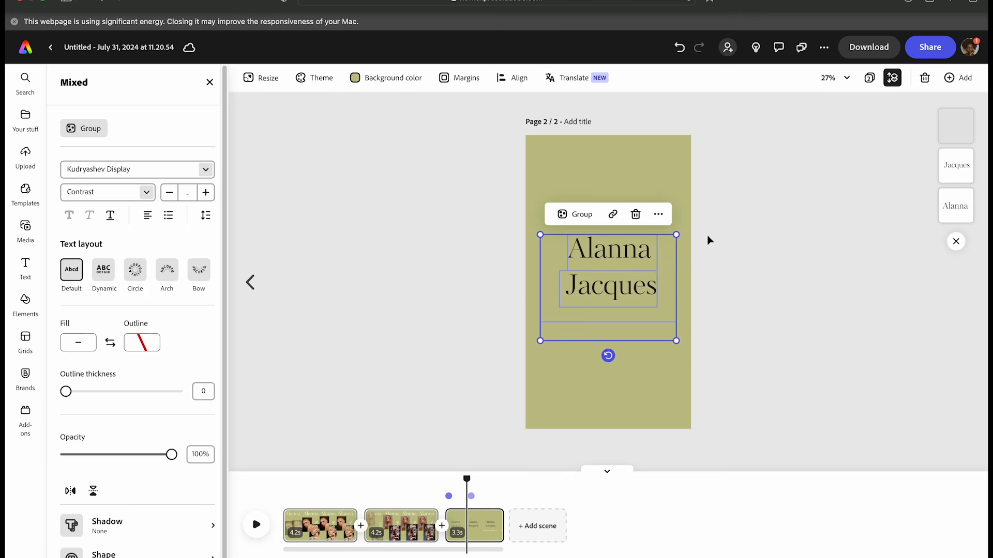
{"action": "left_click", "coordinate": [658, 215]}
{"action": "left_click", "coordinate": [687, 244]}
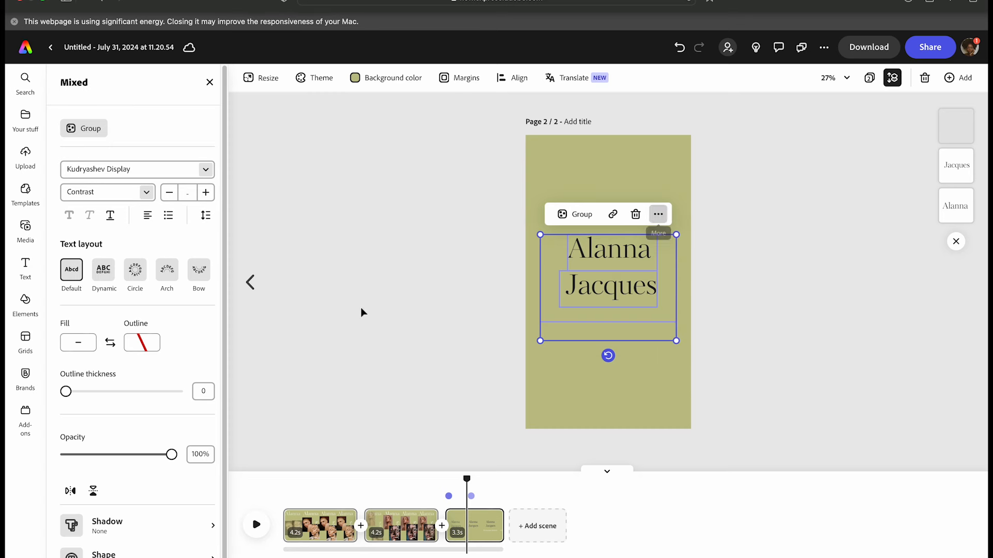
{"action": "left_click", "coordinate": [250, 282]}
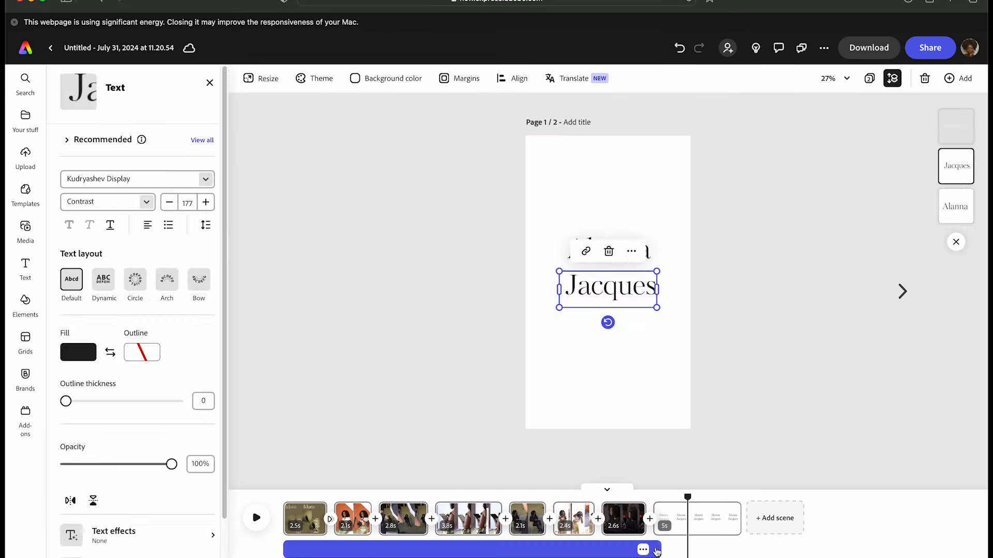
Extend the soundtrack to the end of the 5 s closing scene and select that scene.
{"action": "left_click", "coordinate": [658, 550]}
{"action": "mouse_move", "coordinate": [658, 550]}
{"action": "left_mouse_down"}
{"action": "mouse_move", "coordinate": [724, 546]}
{"action": "mouse_move", "coordinate": [645, 549]}
{"action": "left_mouse_up"}
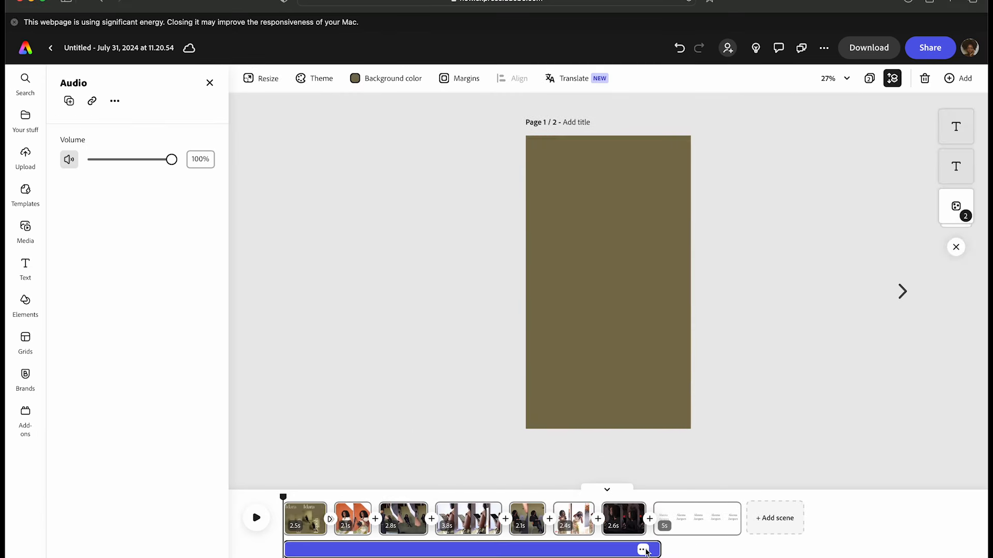
{"action": "left_click", "coordinate": [617, 550]}
{"action": "left_click", "coordinate": [643, 550]}
{"action": "left_click", "coordinate": [707, 547]}
{"action": "left_click_drag", "start_coordinate": [658, 548], "coordinate": [741, 547]}
{"action": "left_click", "coordinate": [698, 517]}
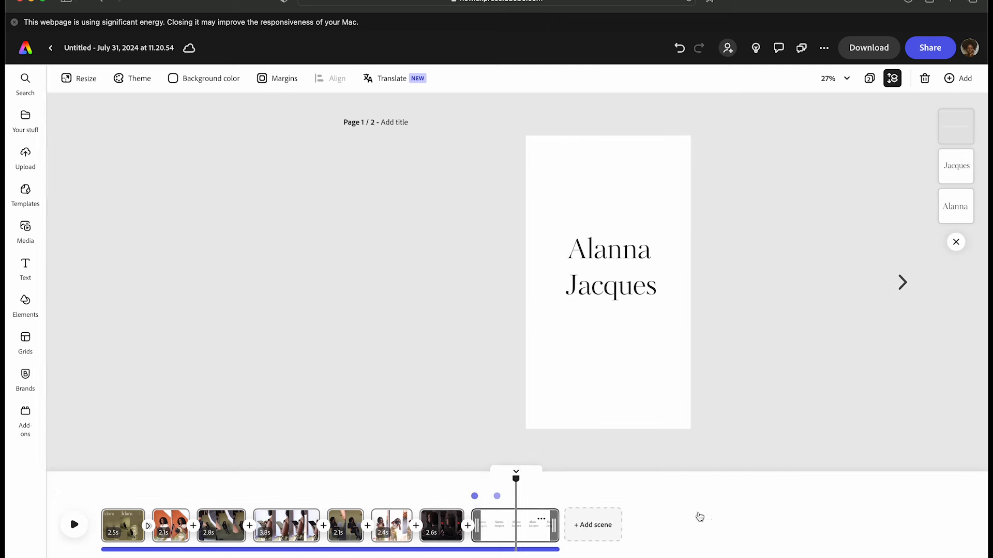
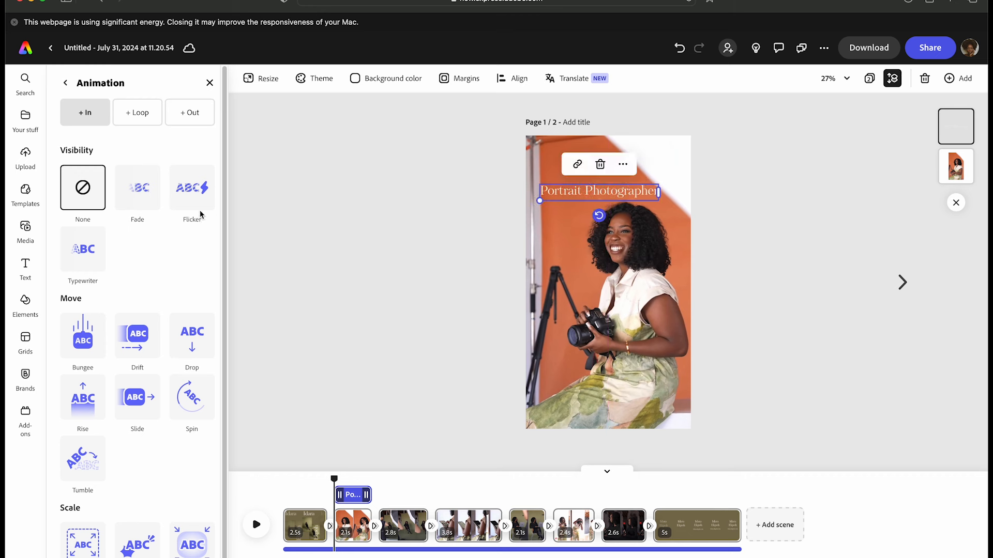
Apply a Fade in animation to the "Portrait Photographer" text on the second scene and shift the text slightly right and up.
{"action": "left_click", "coordinate": [141, 202]}
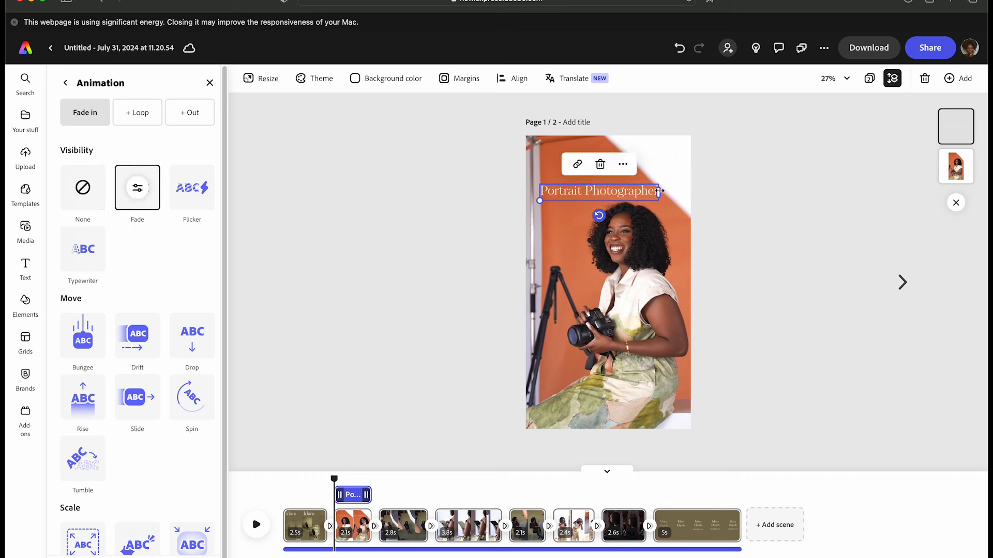
{"action": "left_click_drag", "start_coordinate": [634, 190], "coordinate": [643, 188]}
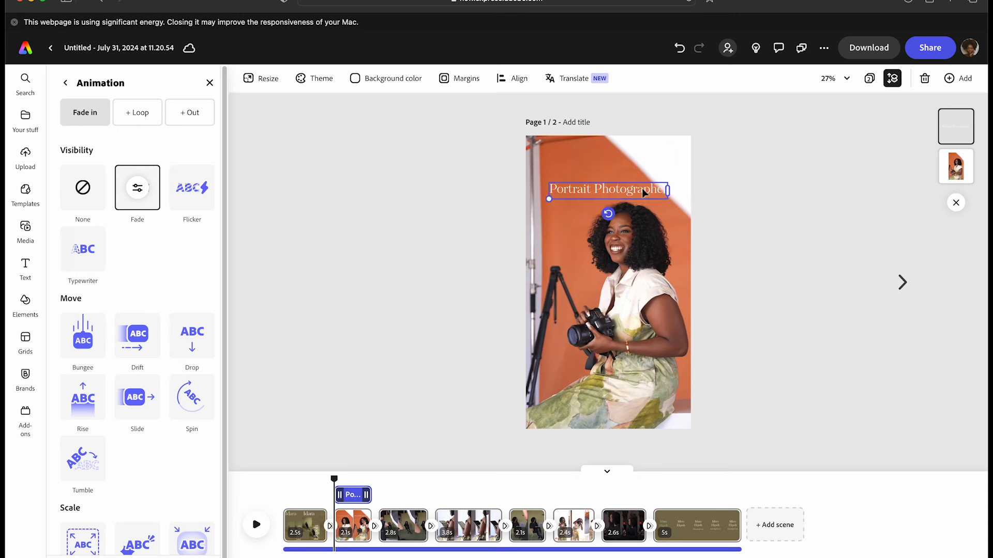
Set the fill colour of all the "Portrait Photographer" text to black, #000000.
{"action": "double_click", "coordinate": [643, 188]}
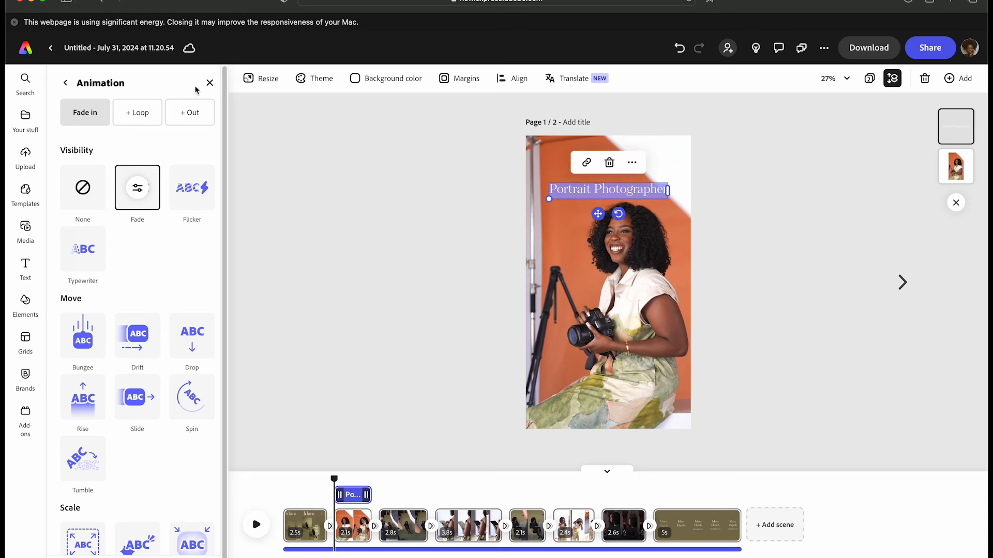
{"action": "left_click", "coordinate": [65, 83]}
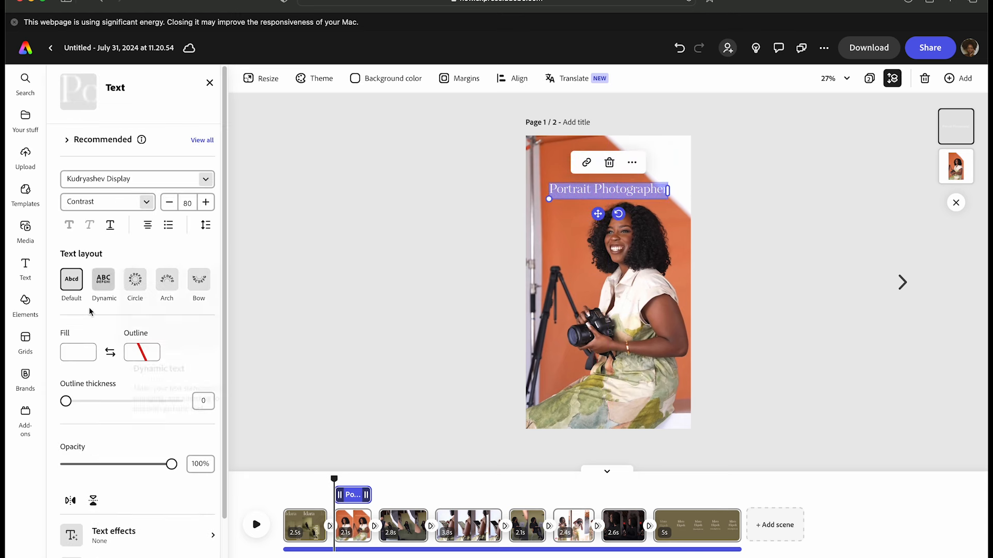
{"action": "left_click", "coordinate": [88, 352]}
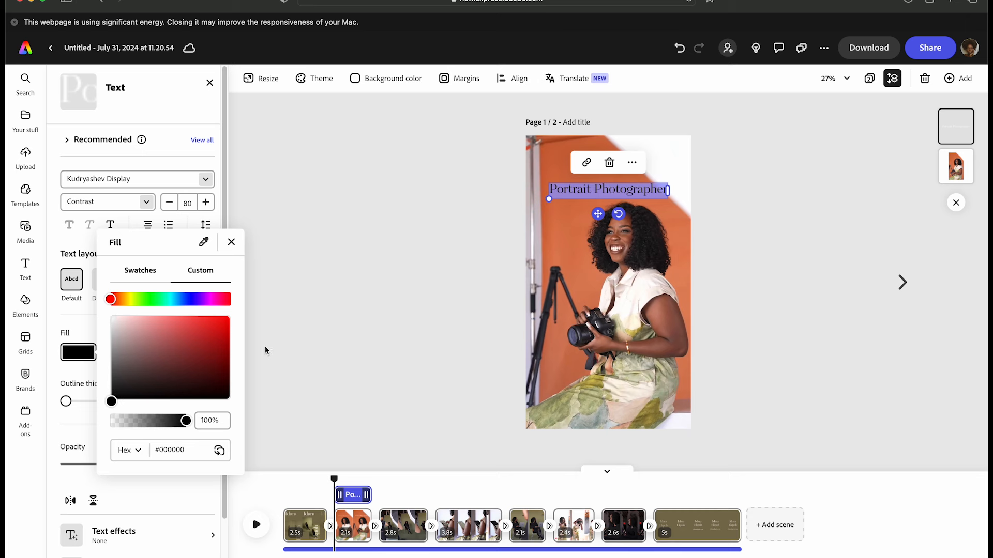
Add the text "Visual Storyteller" to the third scene, the 2.8 s clip.
{"action": "left_click", "coordinate": [327, 317]}
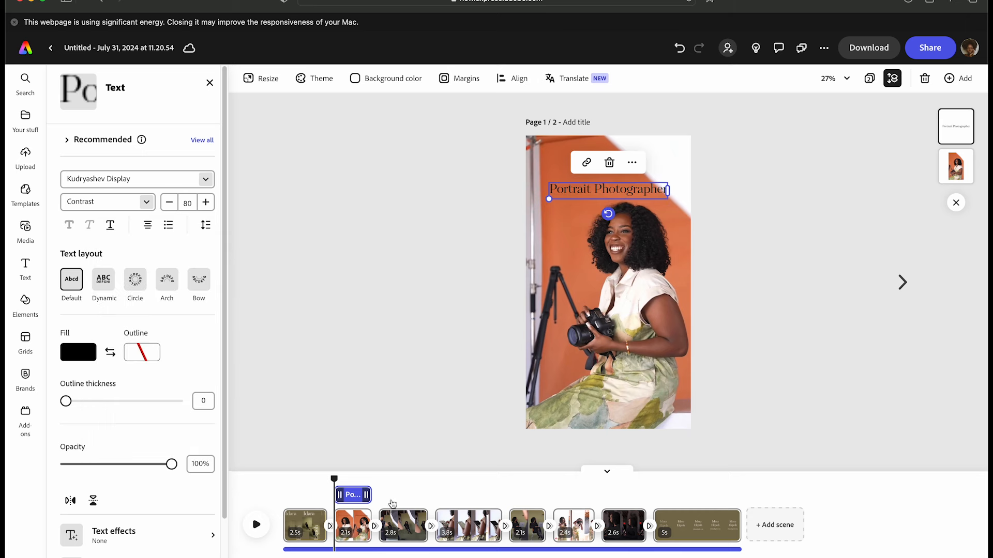
{"action": "left_click", "coordinate": [390, 500]}
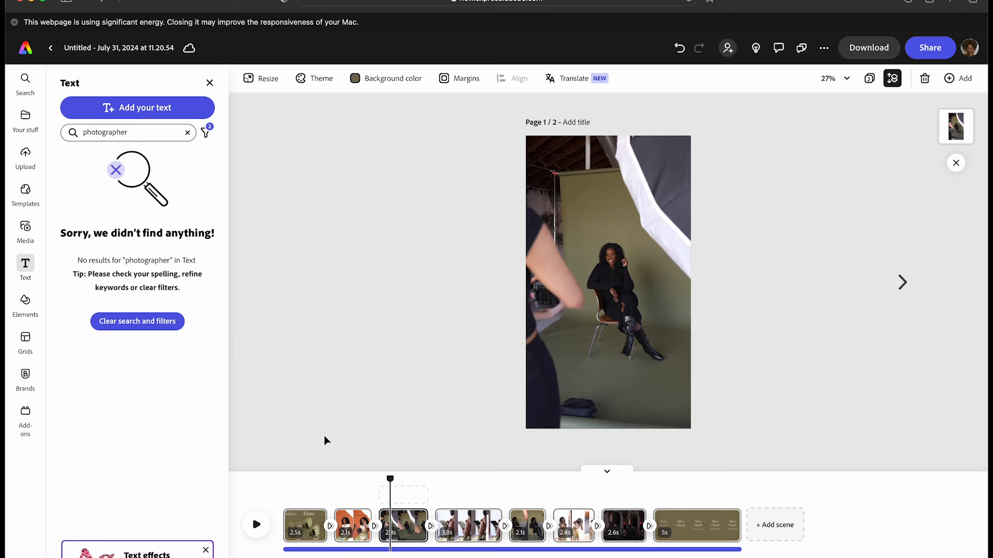
{"action": "left_click", "coordinate": [107, 118]}
{"action": "type", "text": "V"}
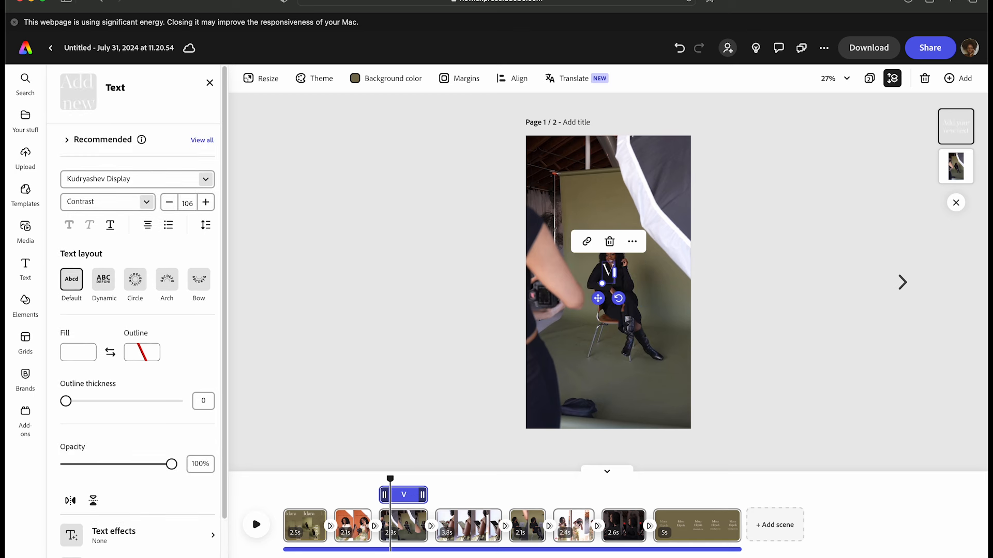
{"action": "type", "text": "isual Story"}
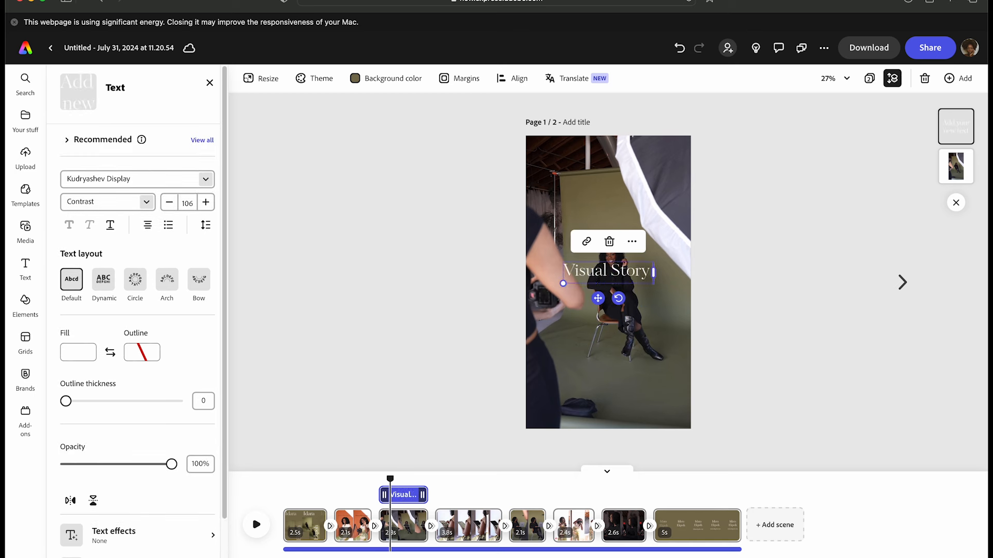
{"action": "type", "text": "teller"}
Set the fill colour of all the "Visual Storyteller" text to black, #000000.
{"action": "key", "text": "super+a"}
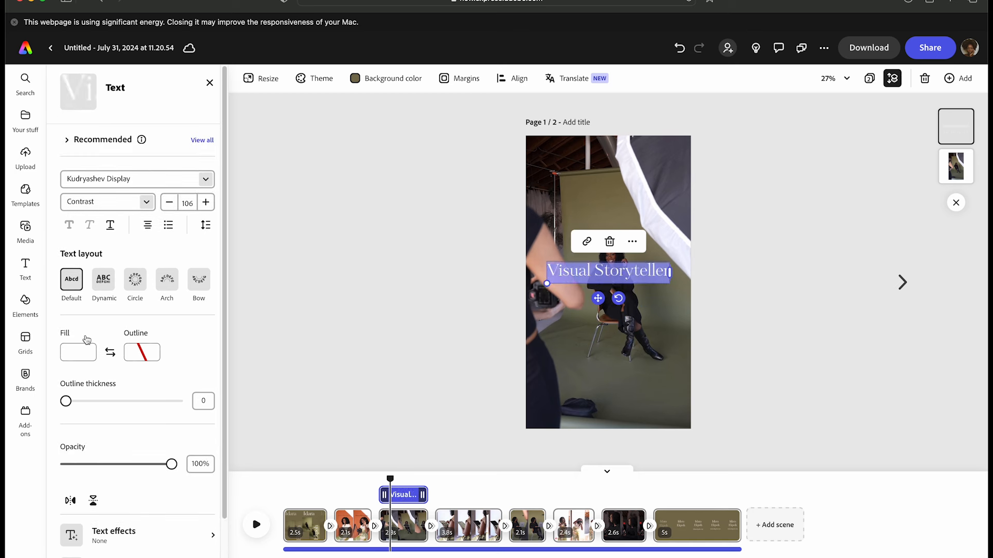
{"action": "left_click", "coordinate": [72, 353]}
{"action": "left_click_drag", "start_coordinate": [122, 395], "coordinate": [109, 403]}
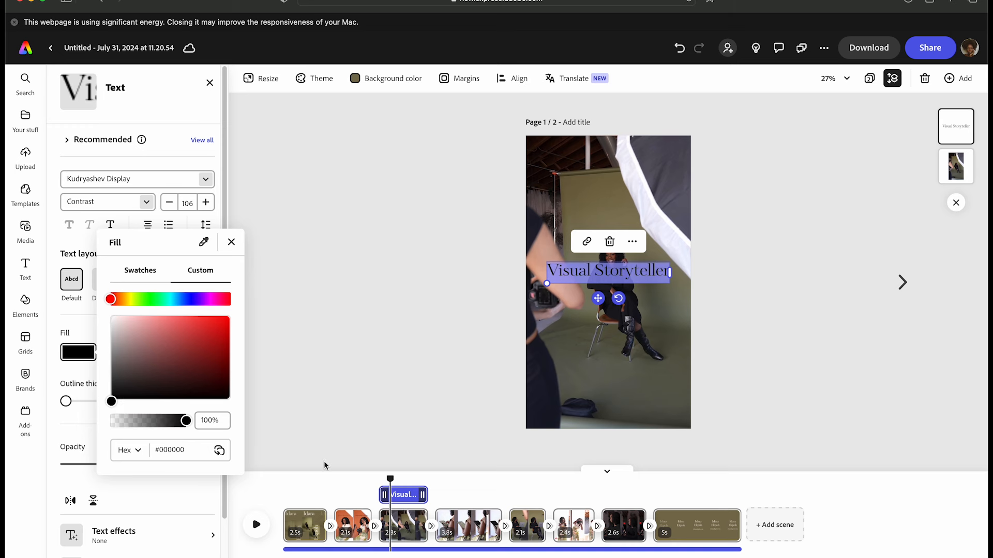
Play the reel from 0 s through the third scene to check the text over the clips.
{"action": "left_click", "coordinate": [360, 495]}
{"action": "left_click_drag", "start_coordinate": [389, 478], "coordinate": [283, 479]}
{"action": "left_click", "coordinate": [317, 497]}
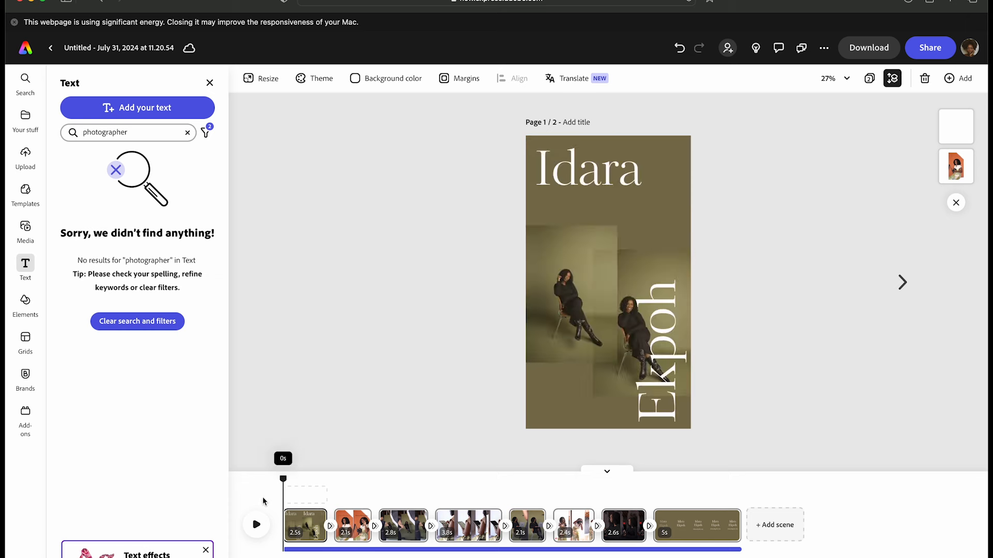
{"action": "left_click", "coordinate": [256, 524]}
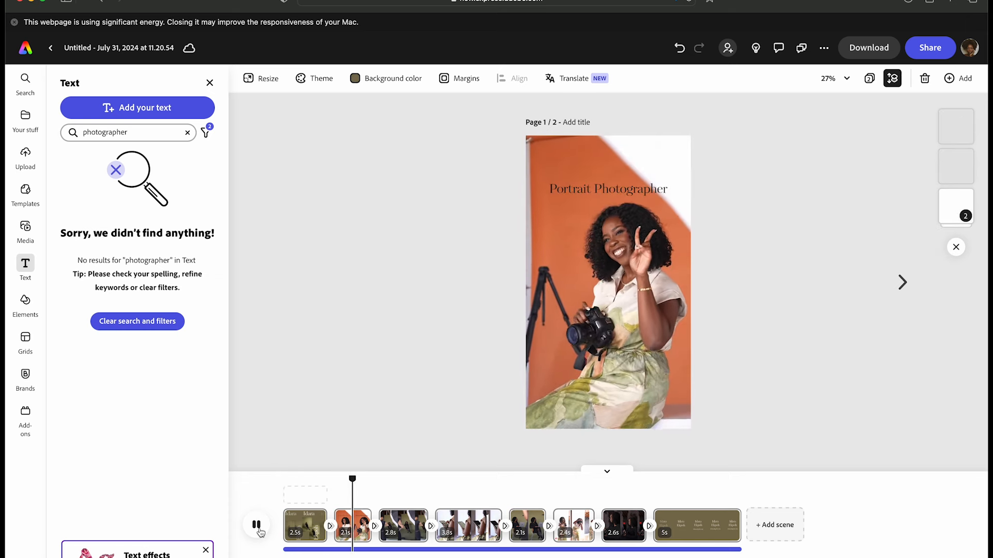
{"action": "left_click", "coordinate": [257, 527]}
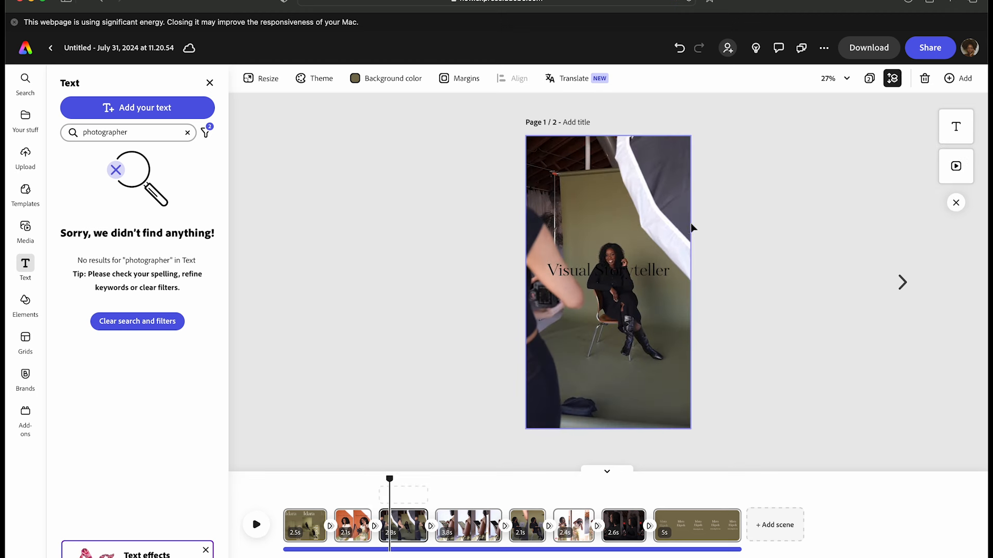
Widen the "Visual Storyteller" text box slightly on the third scene.
{"action": "left_click", "coordinate": [635, 273]}
{"action": "mouse_move", "coordinate": [670, 273]}
{"action": "left_mouse_down"}
{"action": "mouse_move", "coordinate": [589, 273]}
{"action": "mouse_move", "coordinate": [677, 273]}
{"action": "left_mouse_up"}
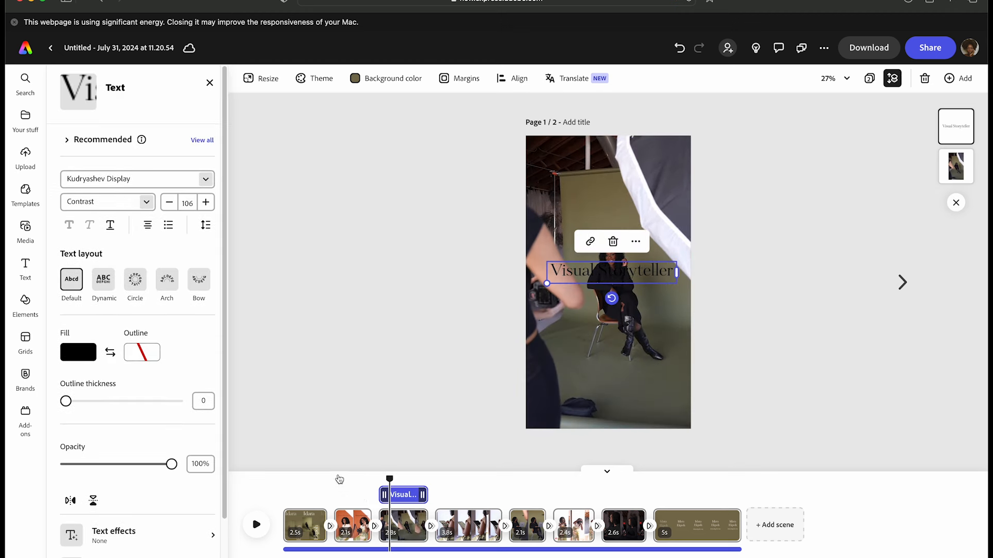
Try the "Portrait Photographer" text near the bottom of the second scene, and place it above the woman's head, slightly higher than before.
{"action": "left_click", "coordinate": [349, 479]}
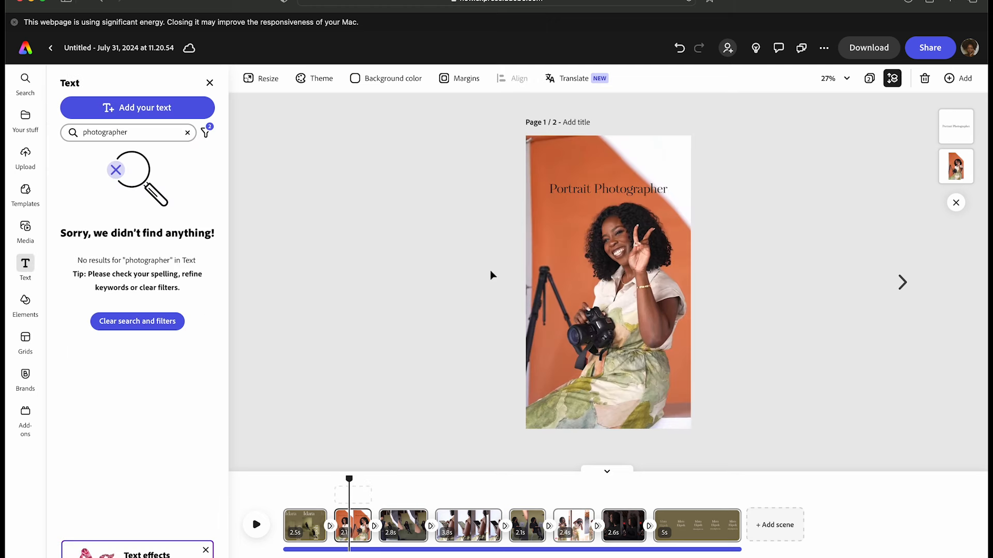
{"action": "left_click", "coordinate": [602, 196]}
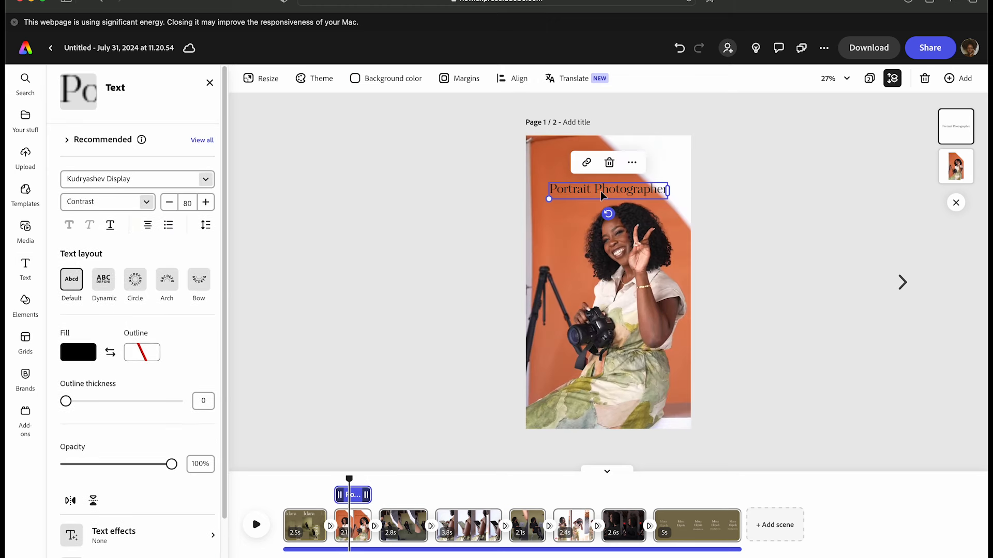
{"action": "scroll", "coordinate": [155, 465], "scroll_direction": "down", "scroll_amount": 3}
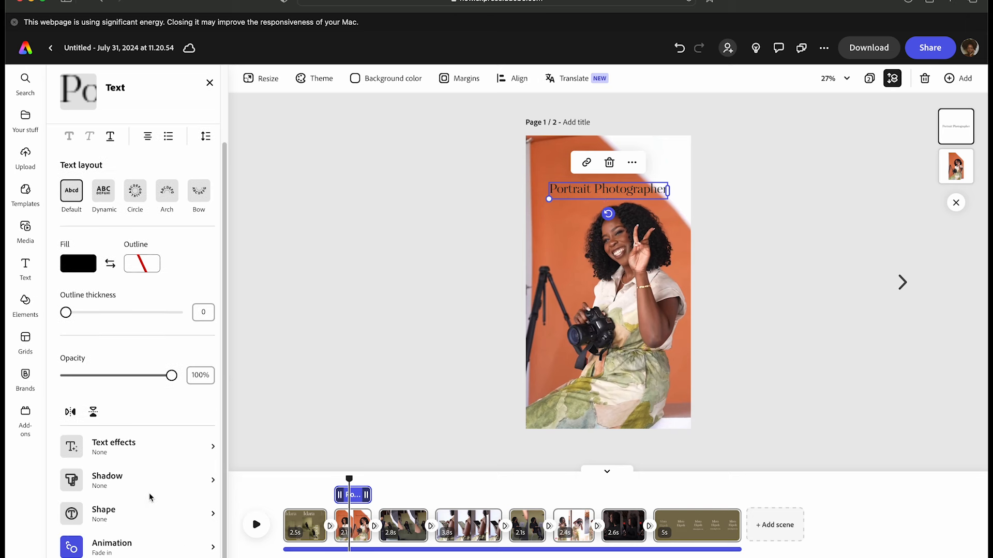
{"action": "left_click_drag", "start_coordinate": [610, 192], "coordinate": [609, 396]}
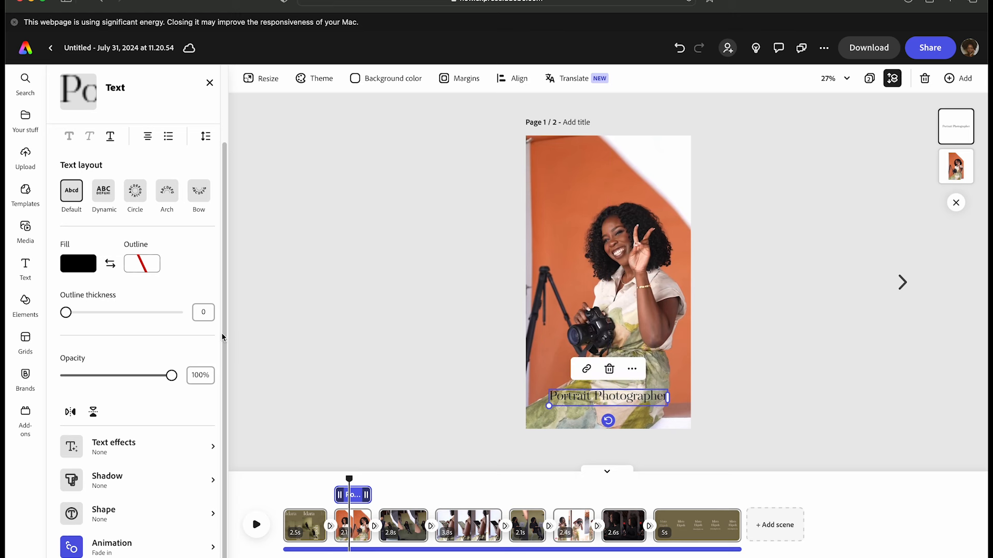
{"action": "left_click_drag", "start_coordinate": [66, 313], "coordinate": [20, 324]}
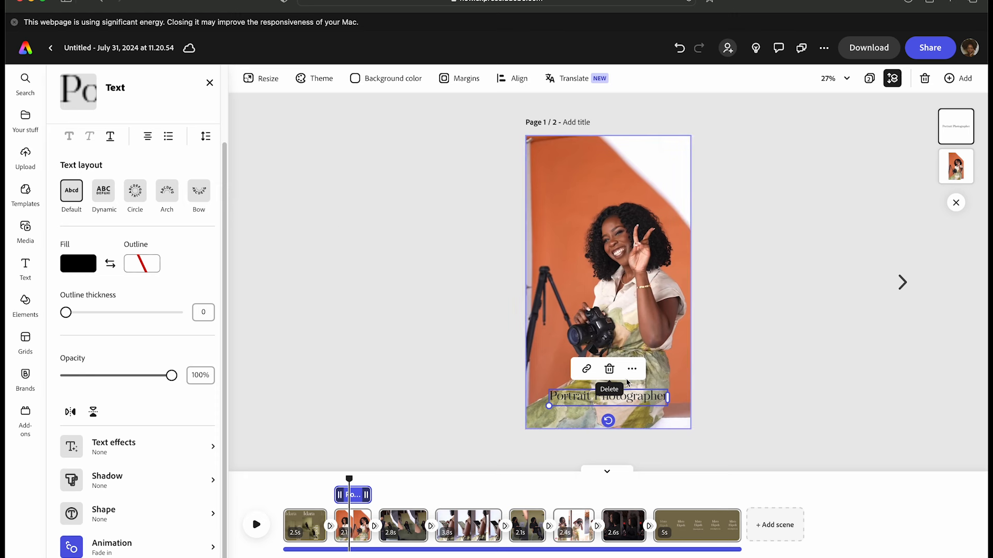
{"action": "left_click_drag", "start_coordinate": [640, 396], "coordinate": [635, 178]}
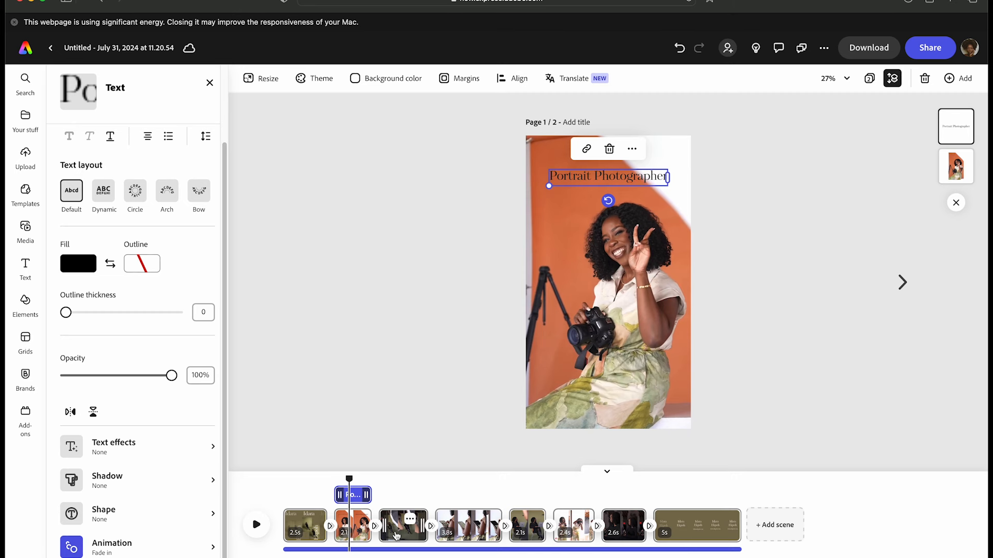
Move the "Visual Storyteller" text above the seated woman on the third scene and set its font size to 80.
{"action": "left_click", "coordinate": [403, 536]}
{"action": "left_click", "coordinate": [654, 279]}
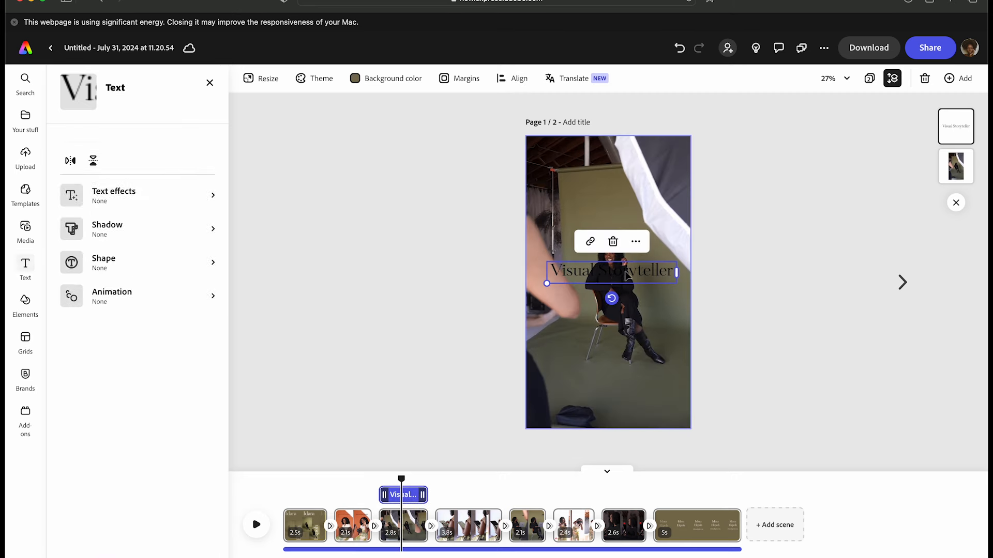
{"action": "left_click_drag", "start_coordinate": [654, 279], "coordinate": [650, 194]}
{"action": "double_click", "coordinate": [650, 189]}
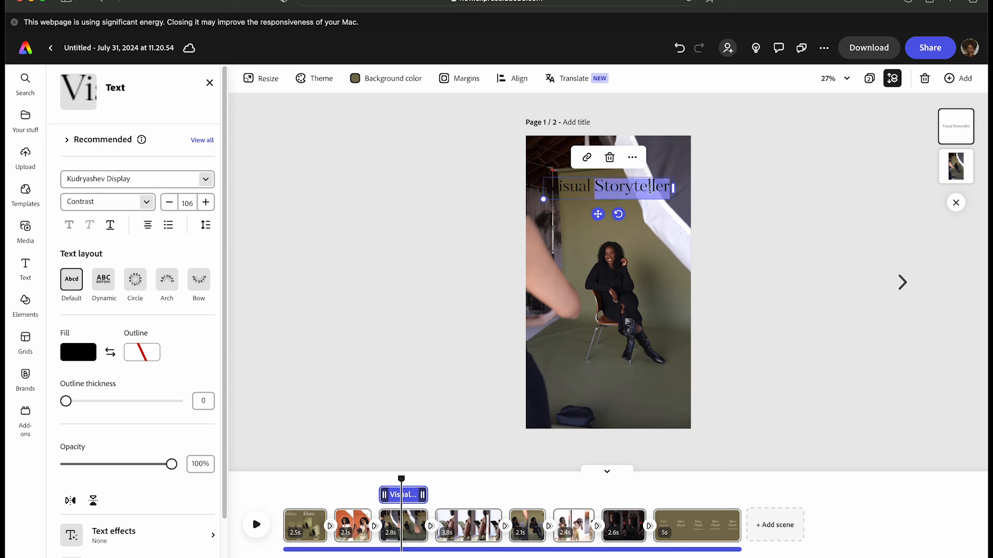
{"action": "double_click", "coordinate": [187, 203]}
{"action": "type", "text": "80"}
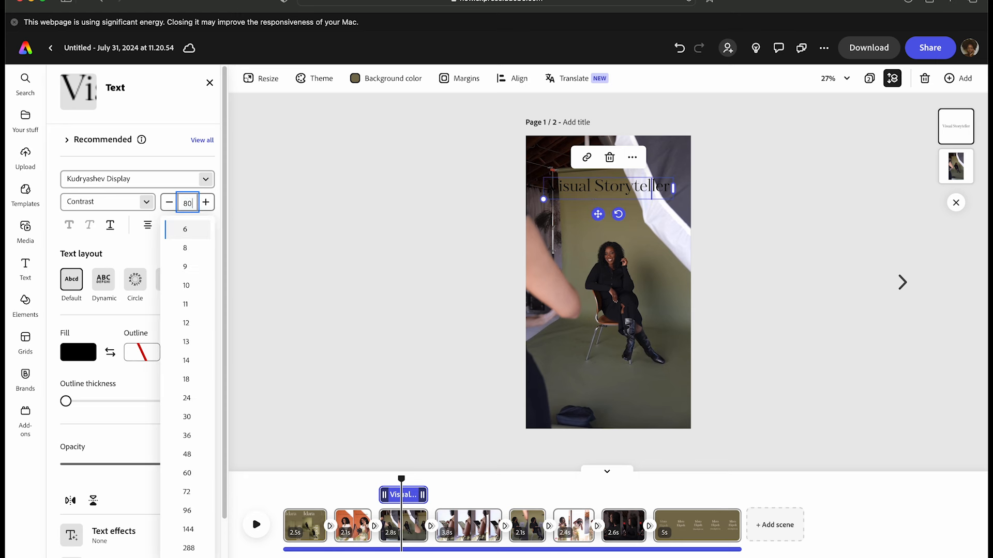
{"action": "key", "text": "Return"}
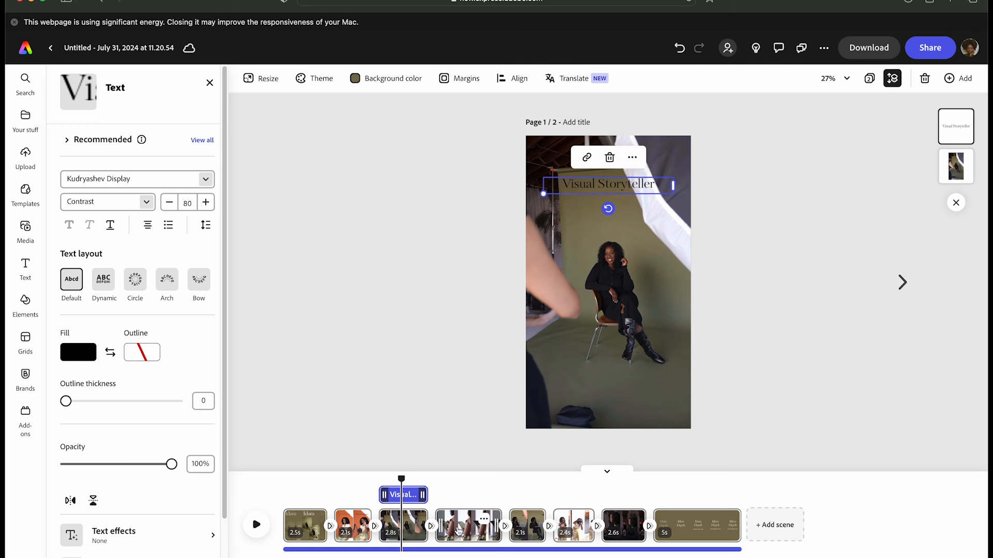
Add the text "Creative Director" to the fourth scene, the 3.8 s clip, and set its font size to 80.
{"action": "left_click", "coordinate": [458, 530]}
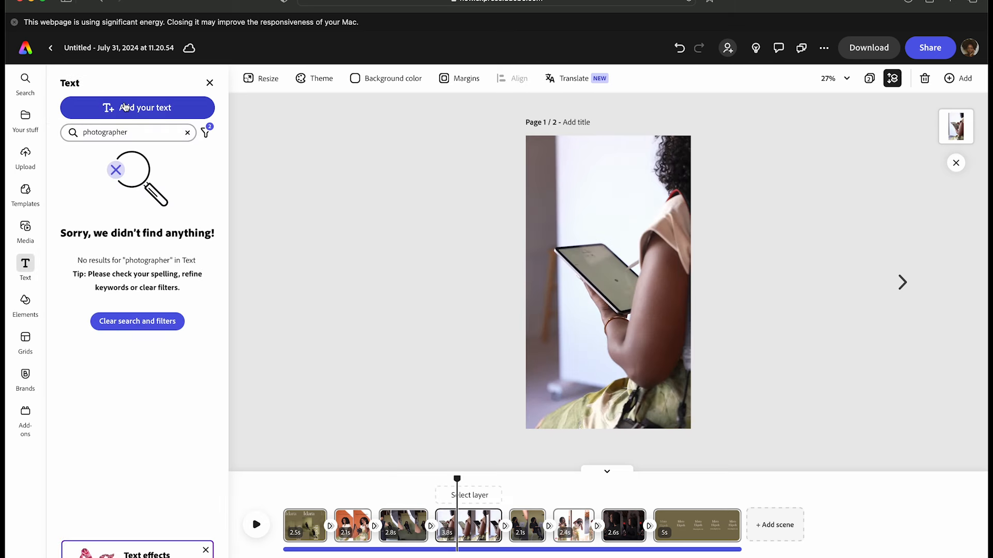
{"action": "left_click", "coordinate": [125, 107]}
{"action": "type", "text": "Creative Director"}
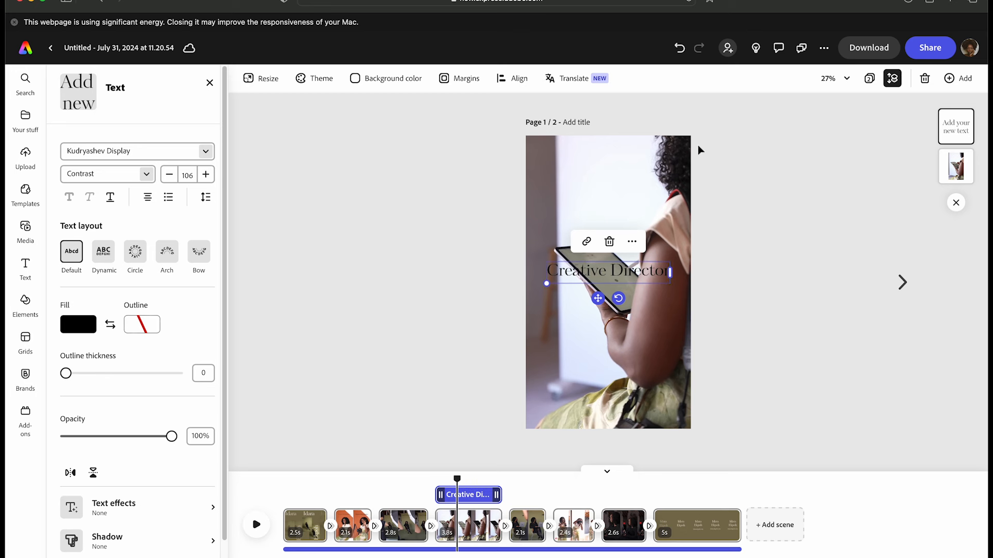
{"action": "key", "text": "super+a"}
{"action": "left_click", "coordinate": [187, 175]}
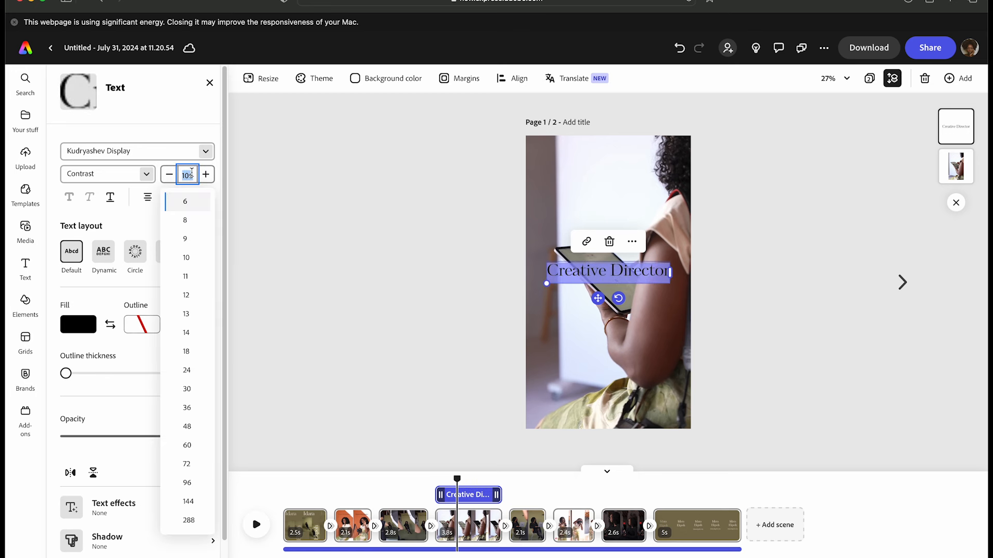
{"action": "type", "text": "80"}
{"action": "key", "text": "Return"}
Apply a Fade in animation to the "Creative Director" text.
{"action": "scroll", "coordinate": [122, 543], "scroll_direction": "down", "scroll_amount": 3}
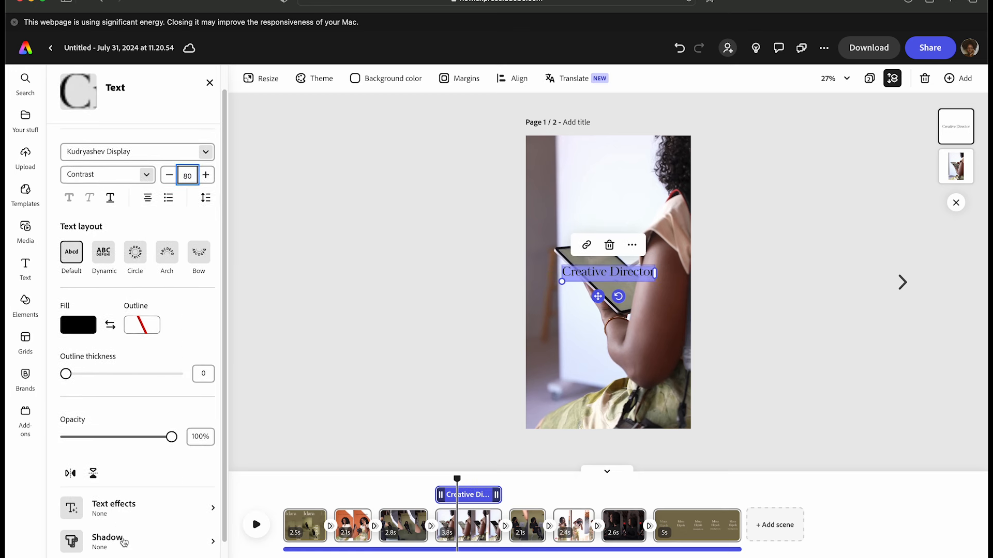
{"action": "left_click", "coordinate": [122, 550]}
{"action": "left_click", "coordinate": [137, 187]}
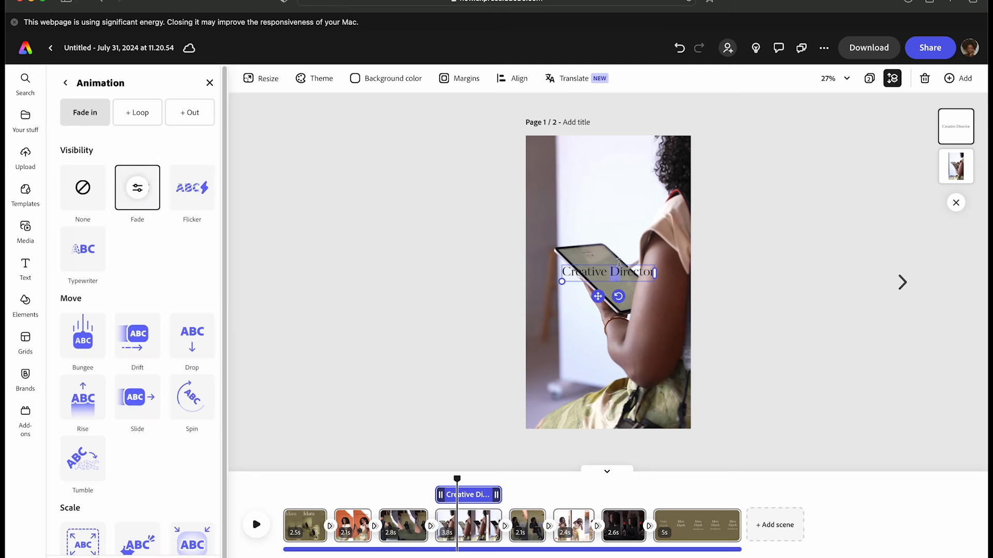
Move the "Creative Director" text up to the upper part of the fourth scene, above the tablet.
{"action": "left_click", "coordinate": [609, 245]}
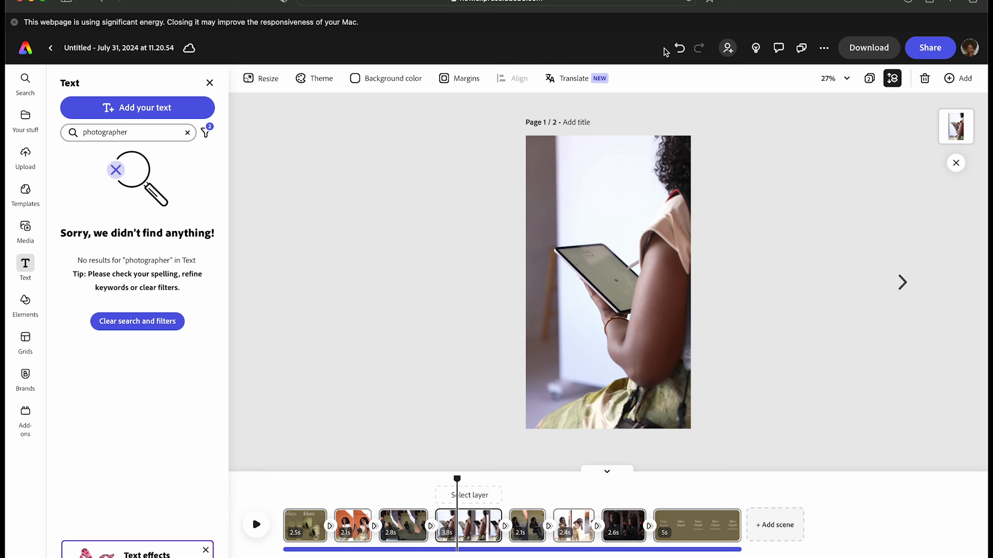
{"action": "left_click", "coordinate": [679, 48]}
{"action": "left_click_drag", "start_coordinate": [596, 297], "coordinate": [595, 194]}
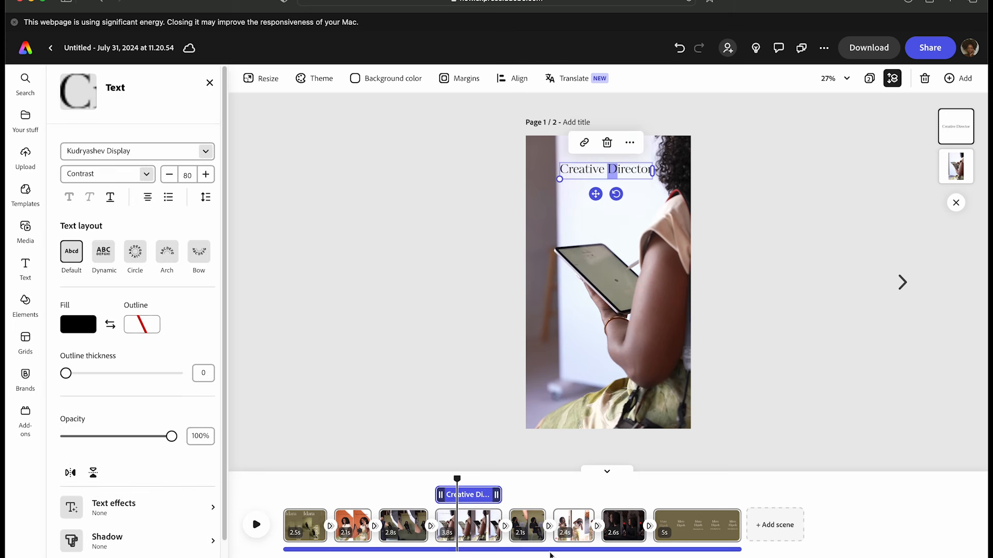
Go to the fifth scene, the clip with the laptop, and play the reel.
{"action": "left_click", "coordinate": [529, 519]}
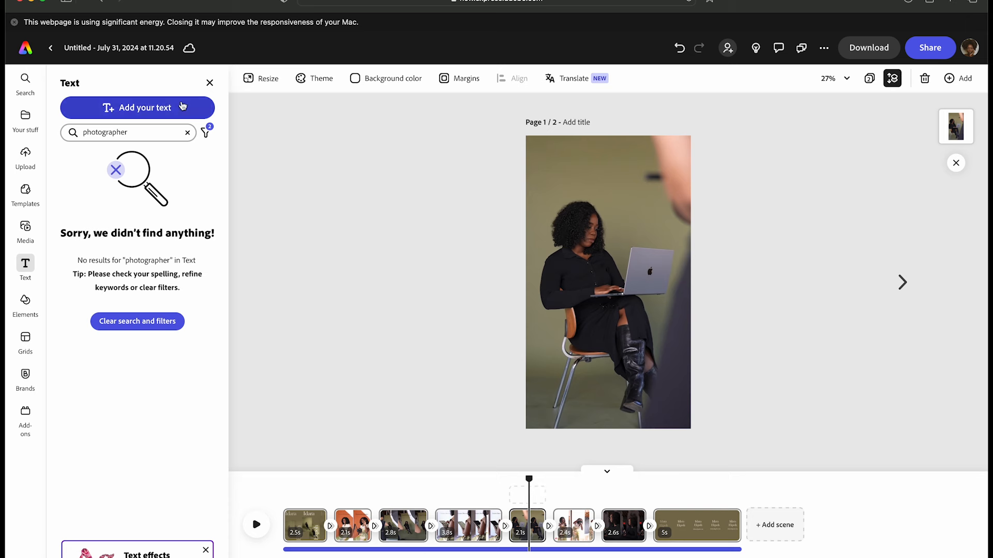
{"action": "left_click", "coordinate": [256, 525]}
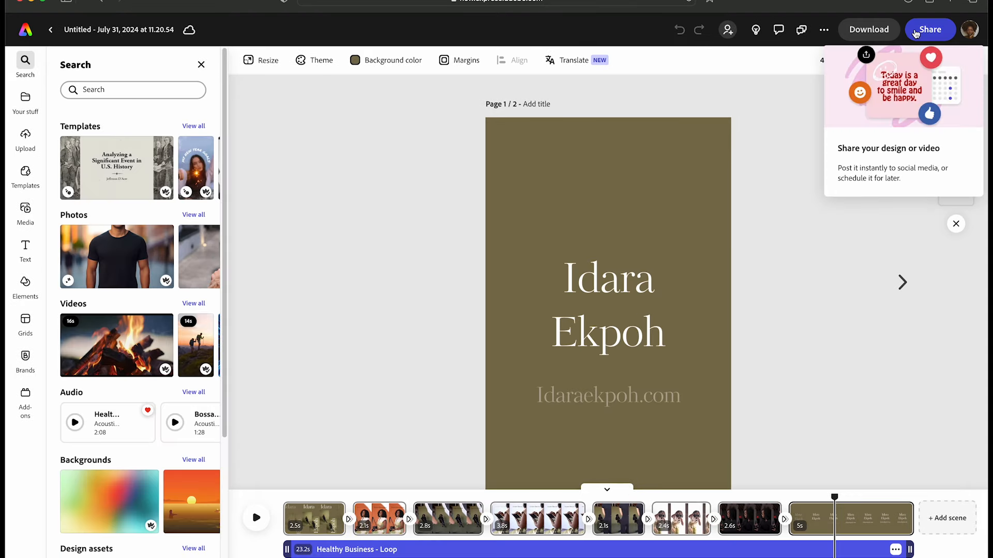
Share the finished reel to social media as a scheduled post.
{"action": "left_click", "coordinate": [915, 32]}
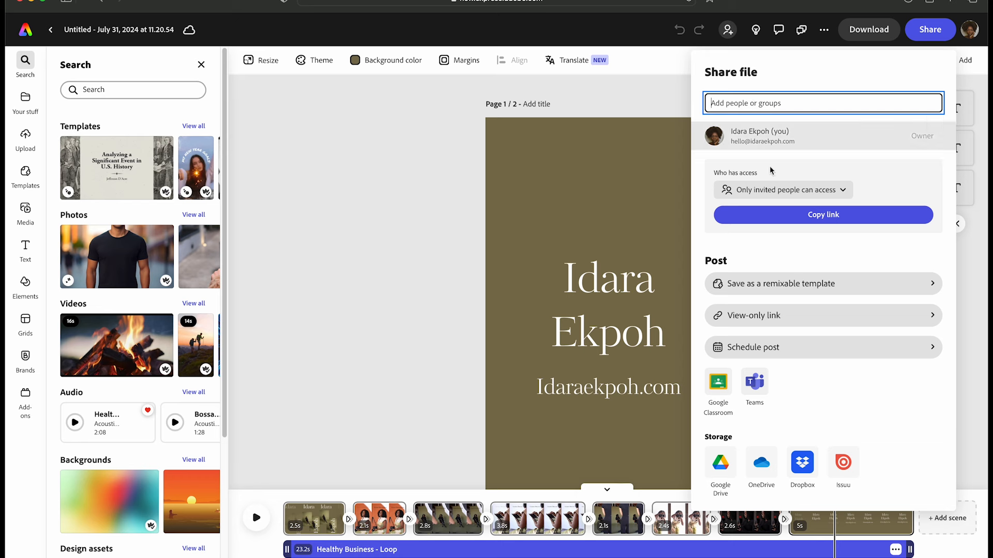
{"action": "left_click", "coordinate": [782, 347]}
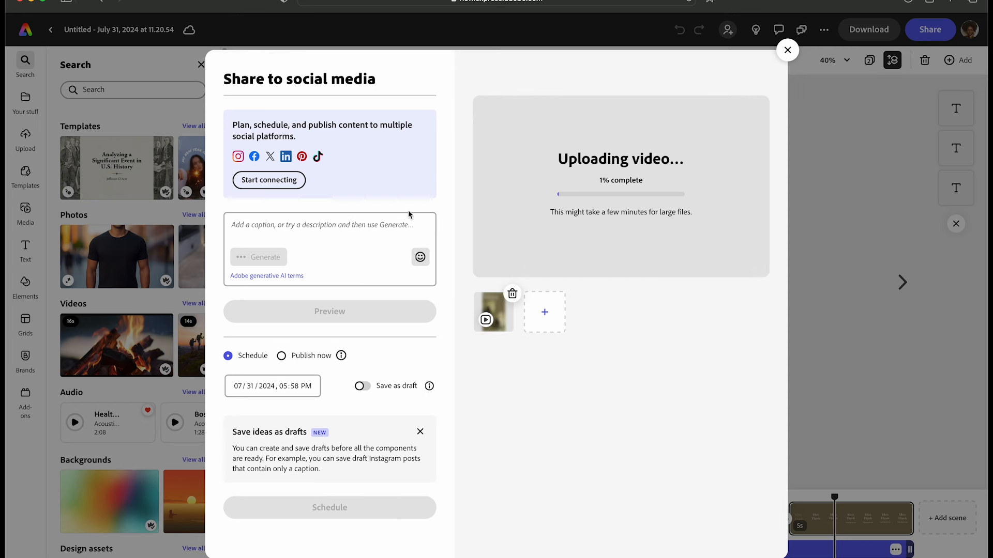
Begin the social post's caption with the greeting "Hi Friends!" on its own line.
{"action": "left_click", "coordinate": [317, 235]}
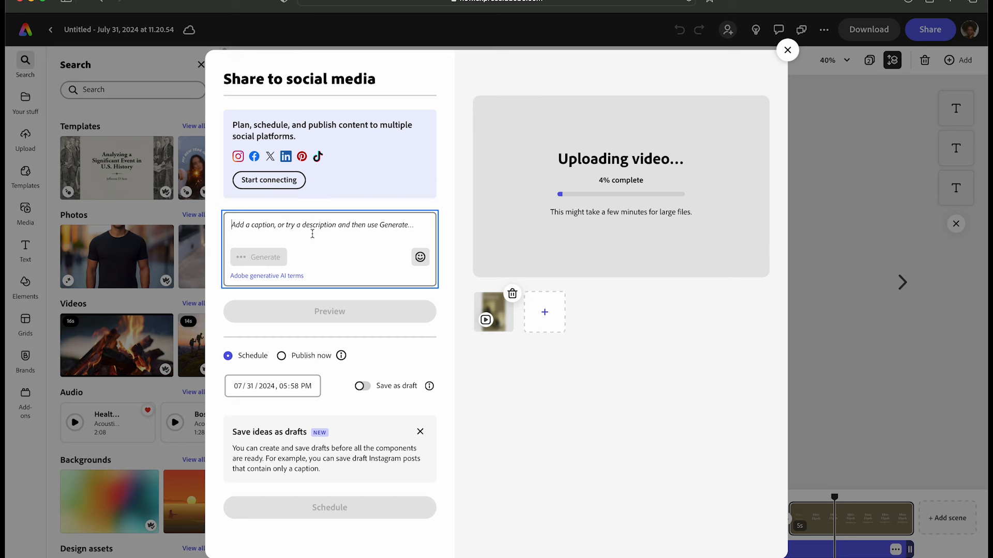
{"action": "type", "text": "Hi Friends"}
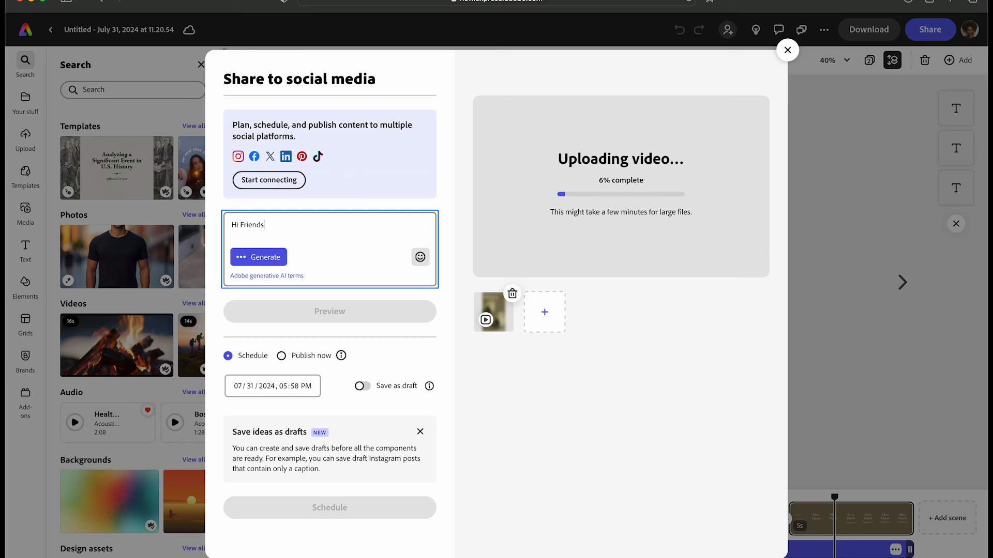
{"action": "type", "text": "!"}
{"action": "key", "text": "Return"}
Write "I am launching an updated Portfolio and want to encourage you all to check it out!" plus an invitation to visit the portfolio website.
{"action": "type", "text": "I am r"}
{"action": "key", "text": "BackSpace"}
{"action": "type", "text": "launching"}
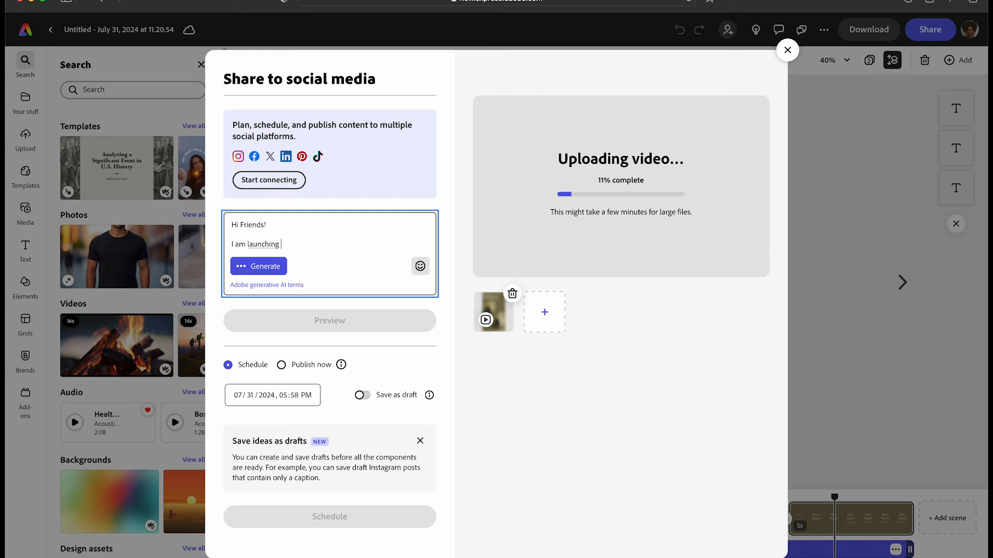
{"action": "type", "text": " my we"}
{"action": "key", "text": "BackSpace"}
{"action": "key", "text": "BackSpace"}
{"action": "type", "text": "pr"}
{"action": "key", "text": "BackSpace"}
{"action": "key", "text": "BackSpace"}
{"action": "type", "text": "ated Por"}
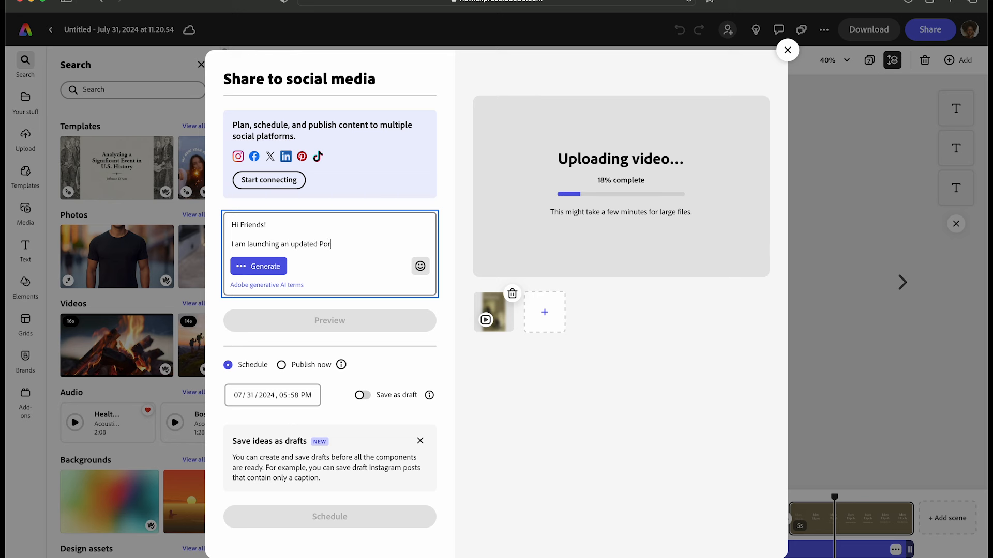
{"action": "type", "text": "tfolio and want to encour"}
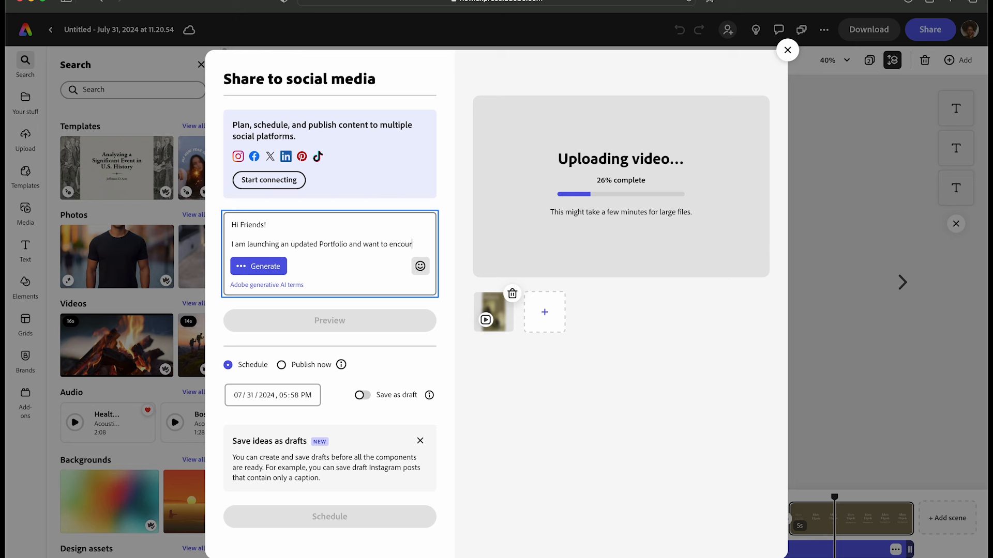
{"action": "type", "text": "age you all to check it out! Visit www.IdaraEkp"}
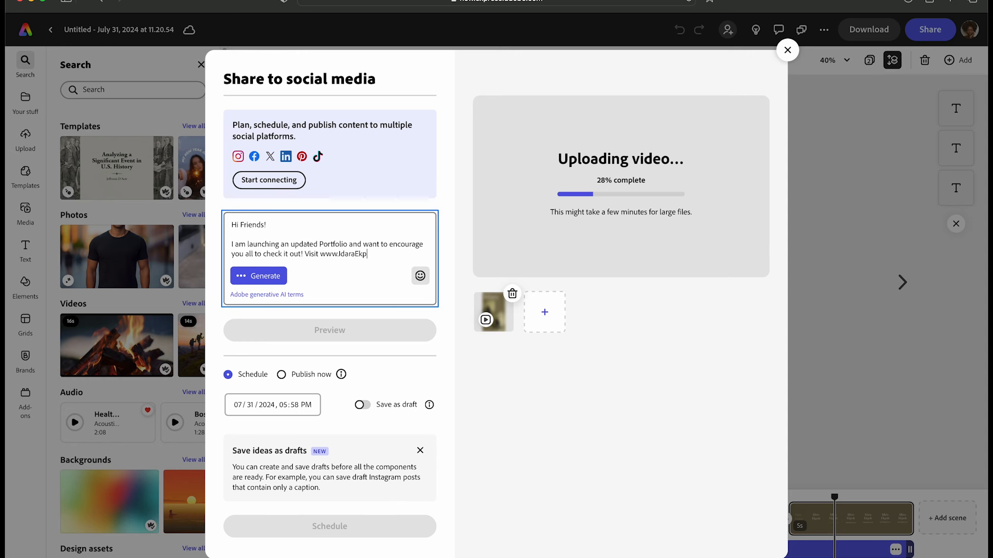
{"action": "type", "text": "com to check it out!"}
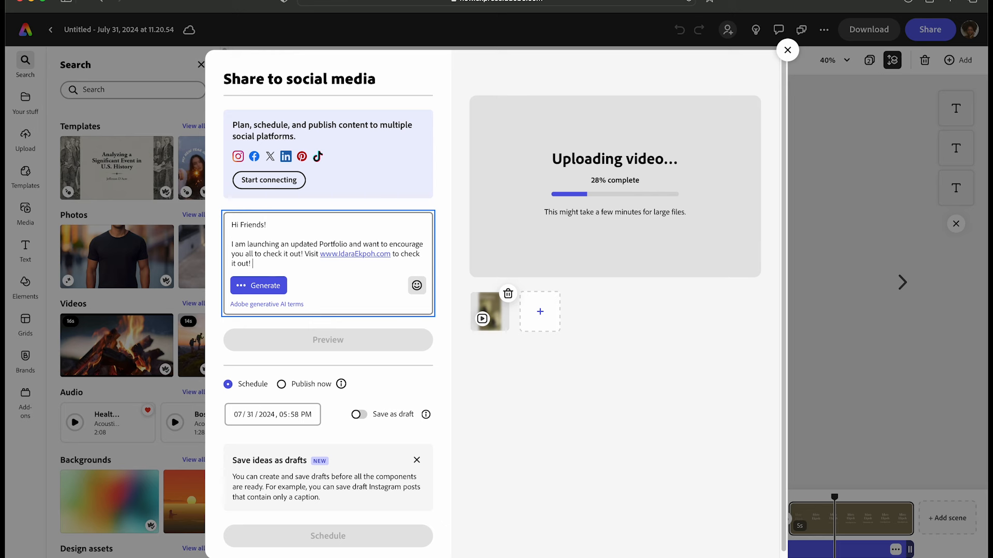
Browse the schedule calendar forward to August 2024 without choosing a date, and switch Save as draft on and off again.
{"action": "left_click", "coordinate": [283, 418]}
{"action": "left_click", "coordinate": [297, 432]}
{"action": "left_click", "coordinate": [265, 453]}
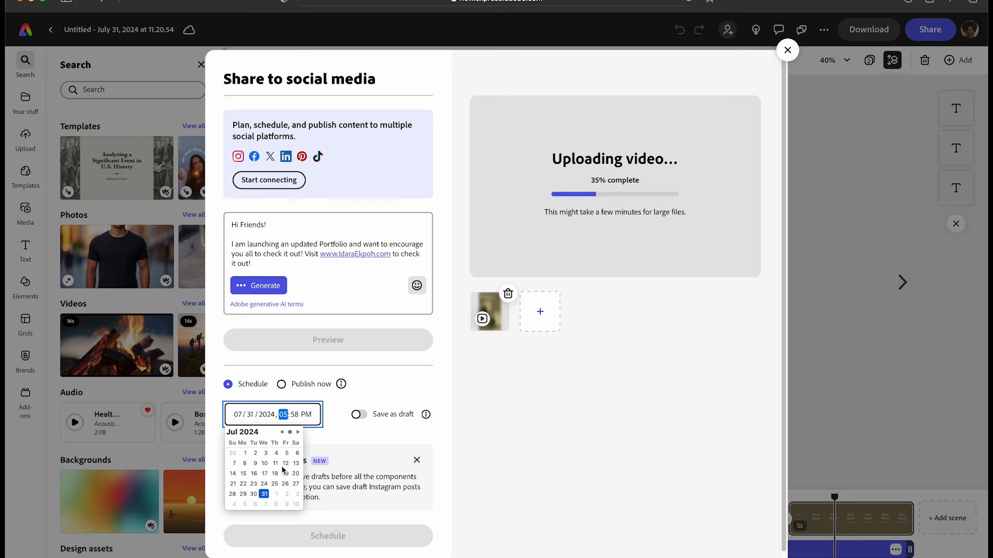
{"action": "left_click", "coordinate": [297, 433]}
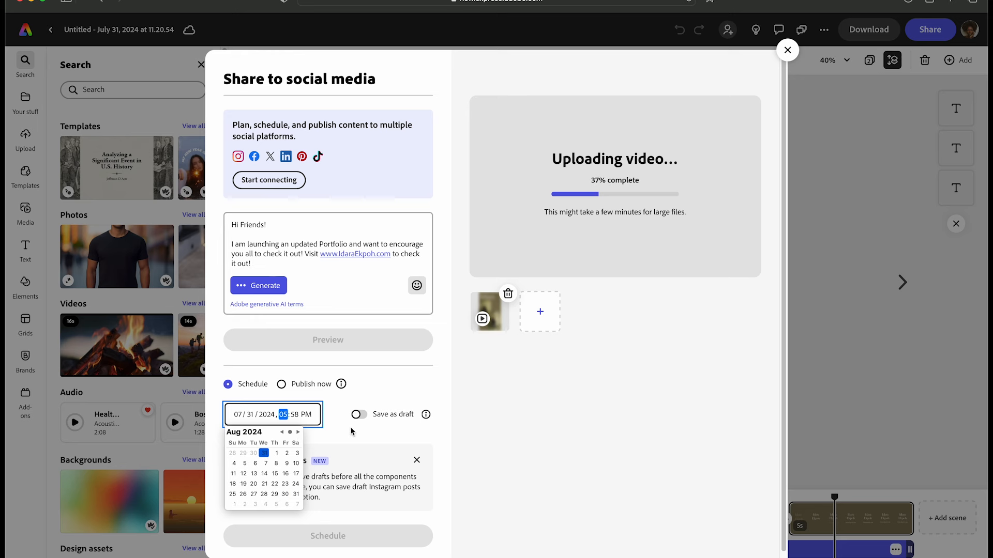
{"action": "left_click", "coordinate": [341, 407]}
{"action": "left_click", "coordinate": [359, 416]}
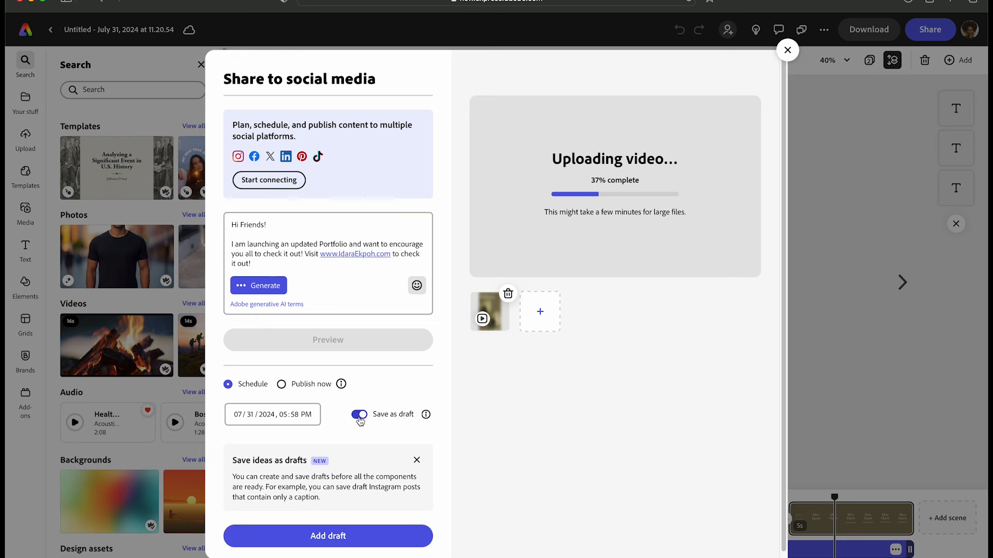
{"action": "left_click", "coordinate": [360, 415]}
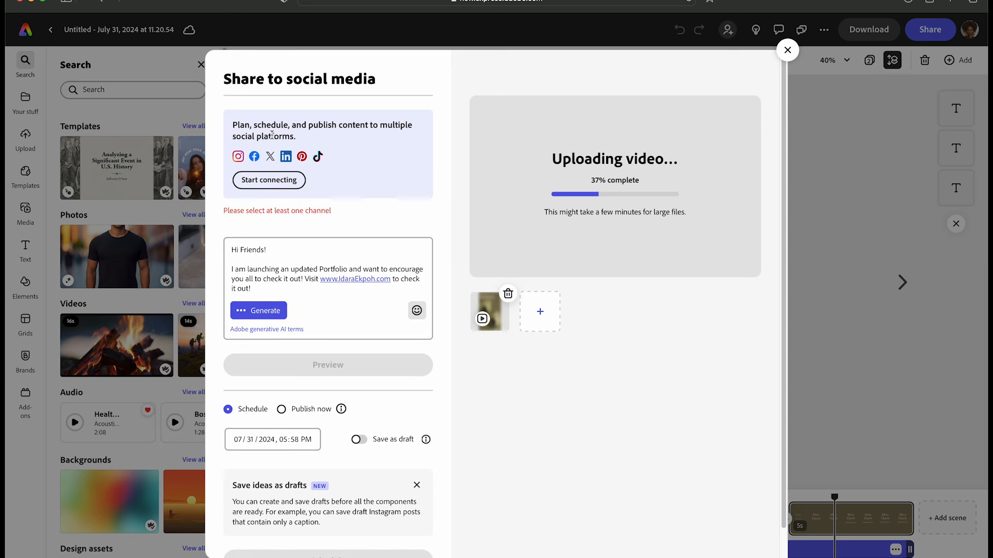
Open the social channel connections and start connecting an Instagram account for the post.
{"action": "scroll", "coordinate": [284, 281], "scroll_direction": "down", "scroll_amount": 6}
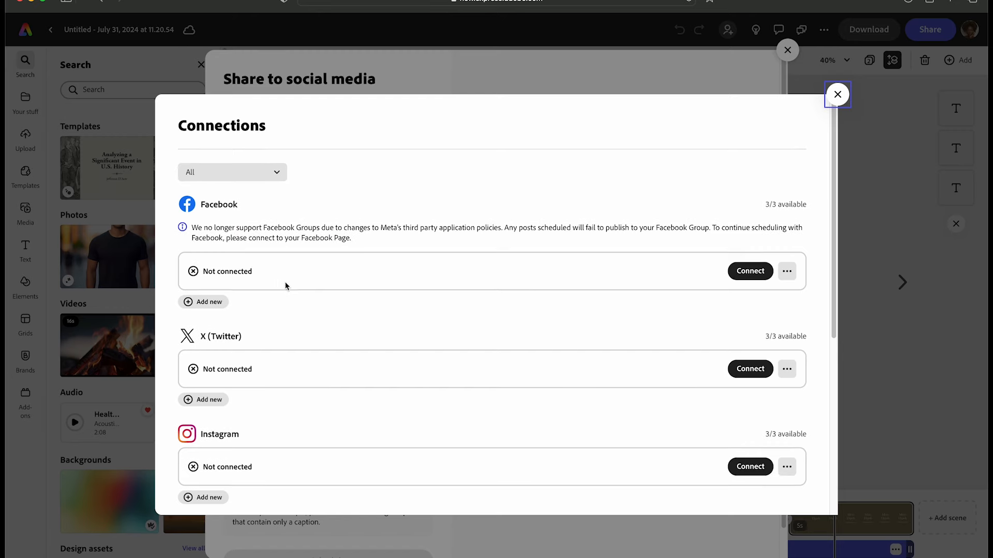
{"action": "scroll", "coordinate": [297, 280], "scroll_direction": "up", "scroll_amount": 6}
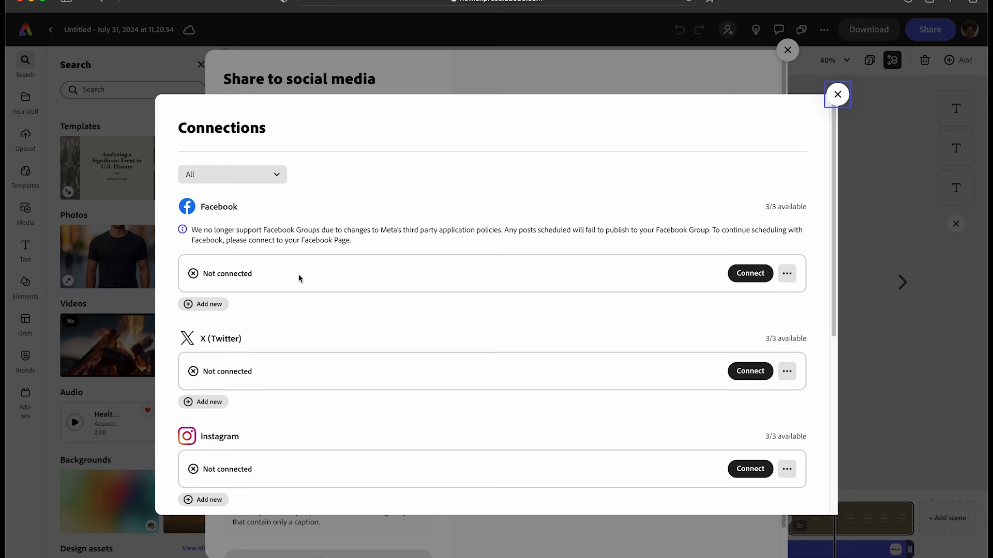
{"action": "left_click", "coordinate": [750, 469]}
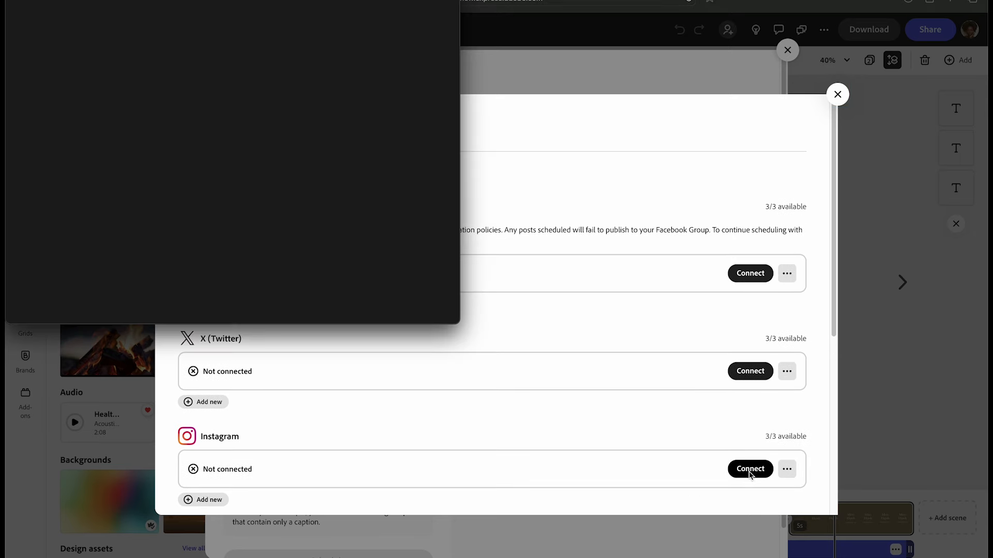